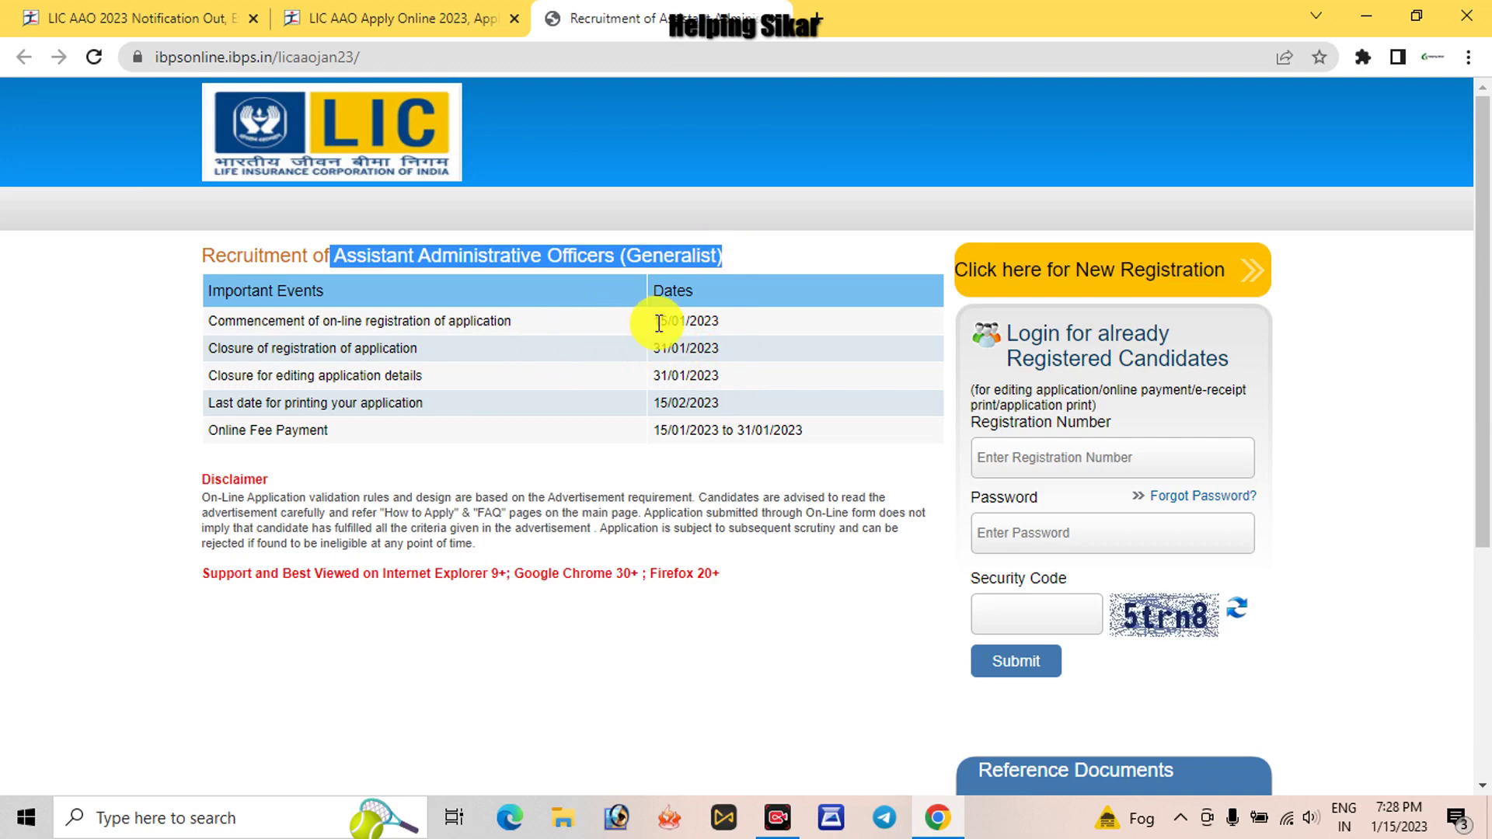
# Step: Review the opening and closing dates for online registration in the Important Events table
pyautogui.moveTo(659, 321); pyautogui.dragTo(774, 330)
pyautogui.click(774, 330)
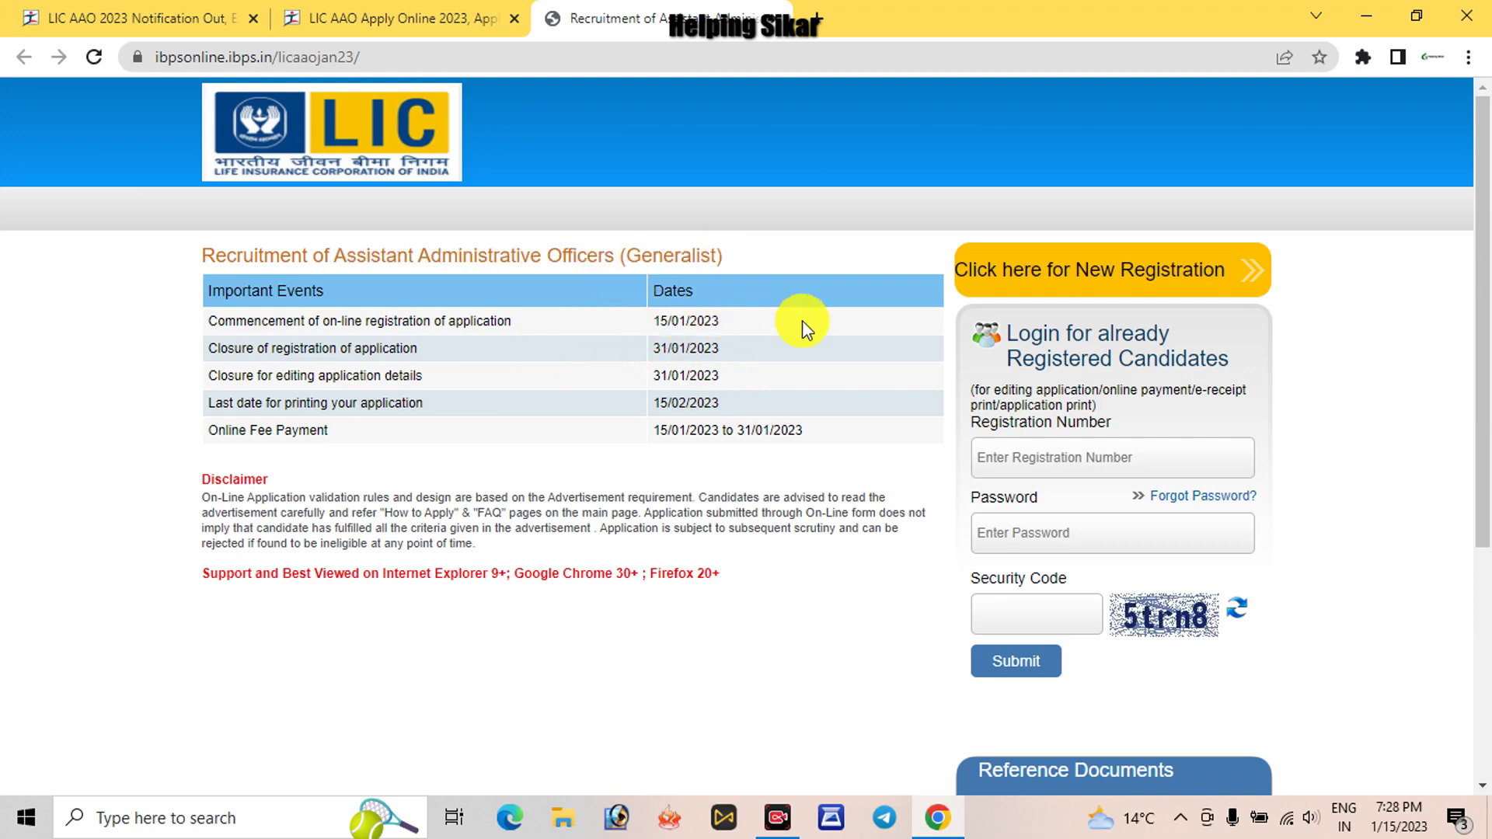
pyautogui.scroll(-5, 816, 332)
pyautogui.scroll(5, 817, 335)
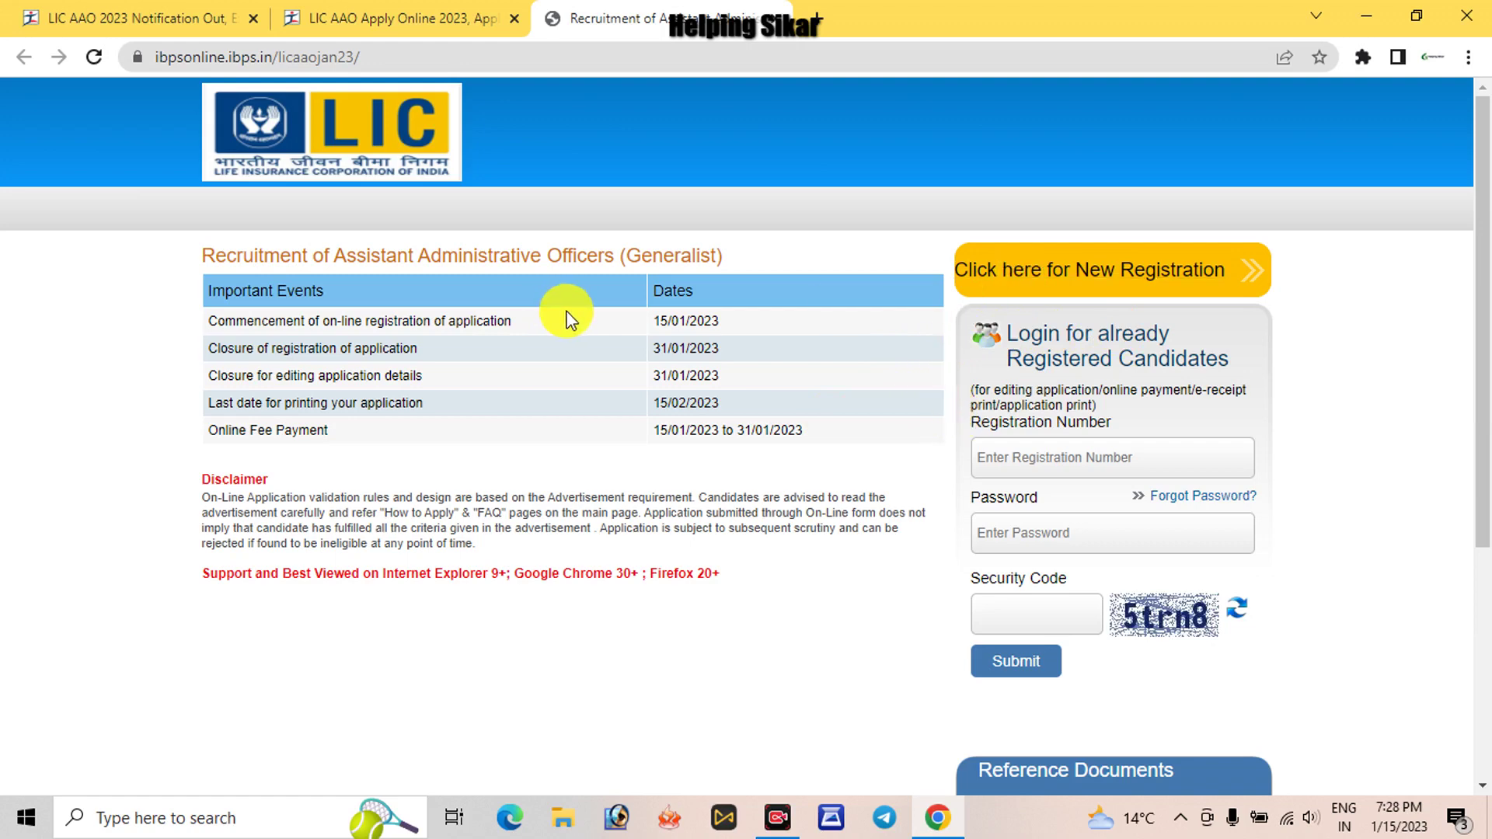
pyautogui.moveTo(654, 321); pyautogui.dragTo(780, 323)
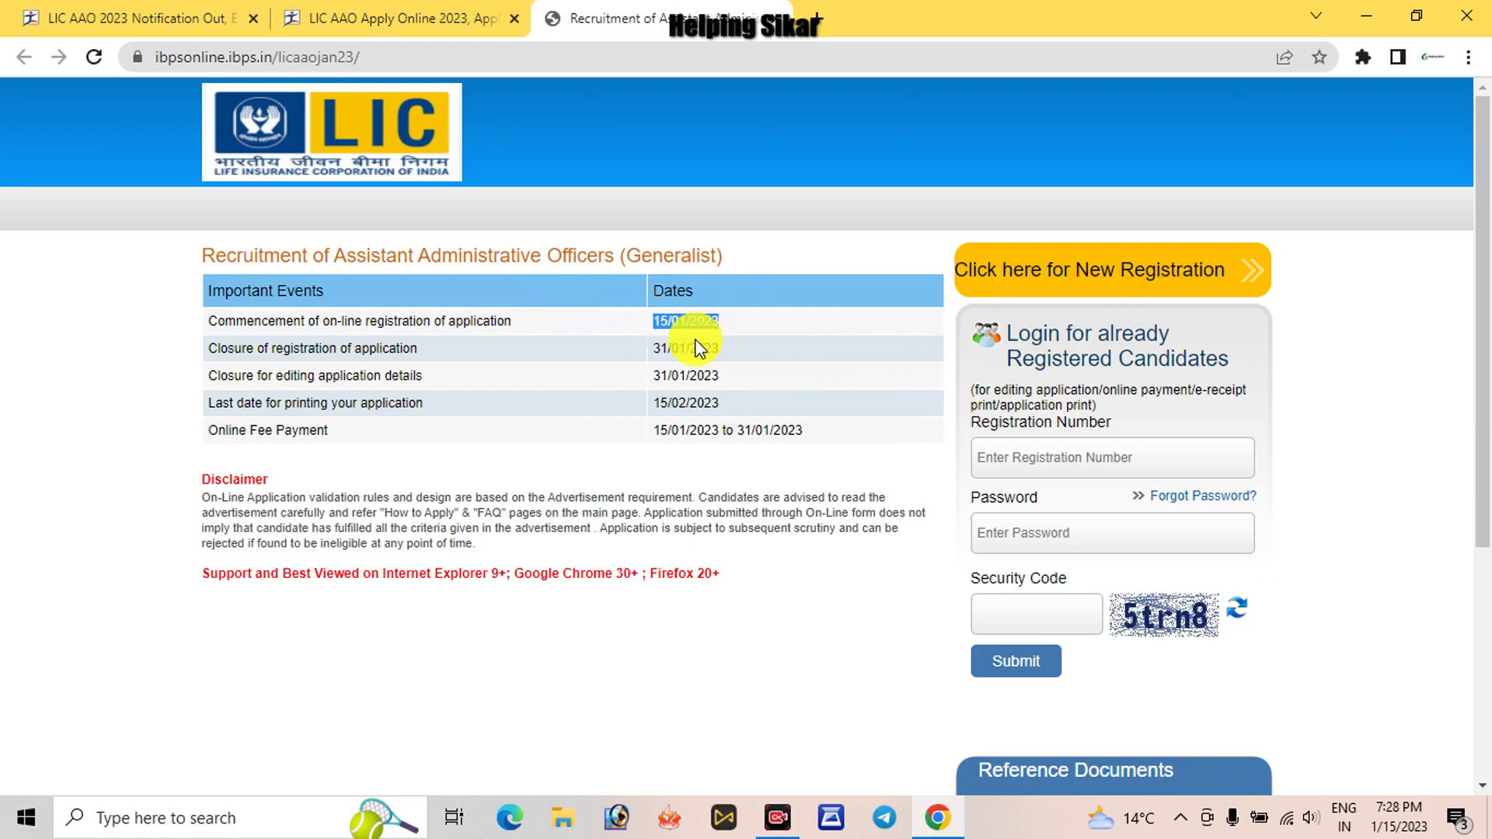
pyautogui.moveTo(653, 348); pyautogui.dragTo(743, 352)
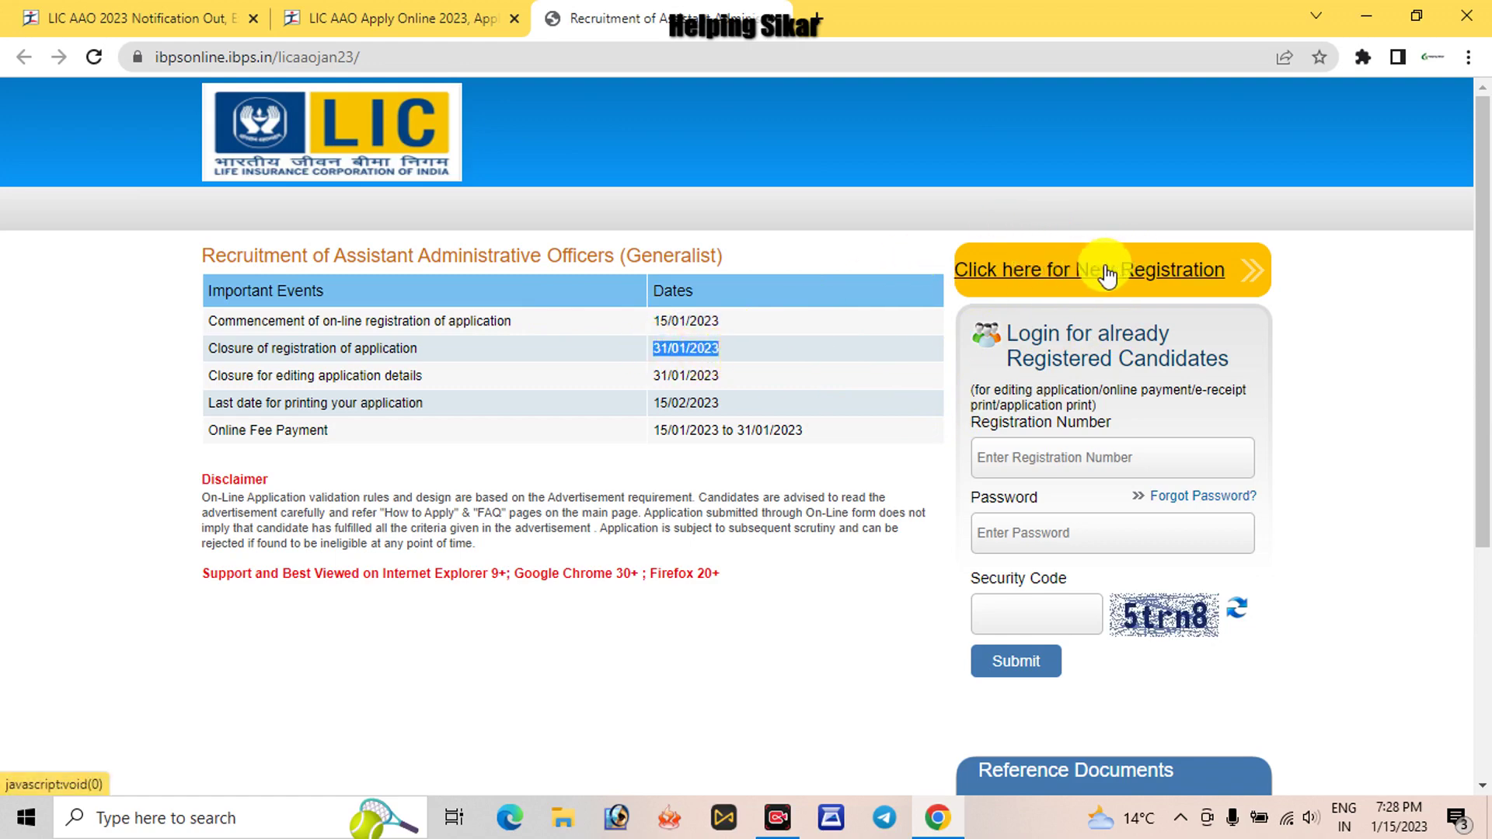
# Step: Start a new registration and enter the candidate's first and last names with their confirmations, leaving the middle name blank
pyautogui.click(1071, 458)
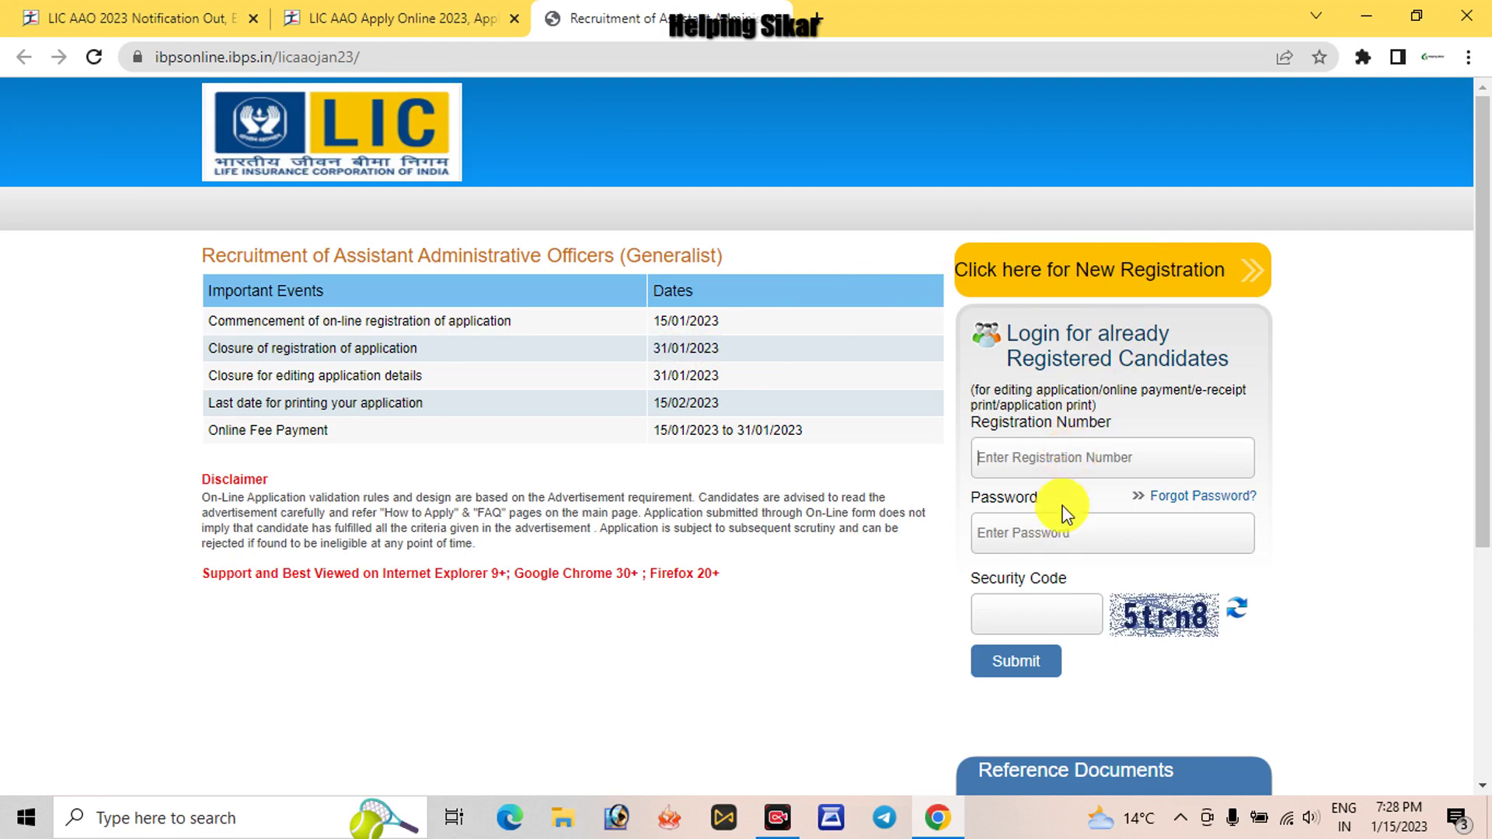
pyautogui.click(1068, 279)
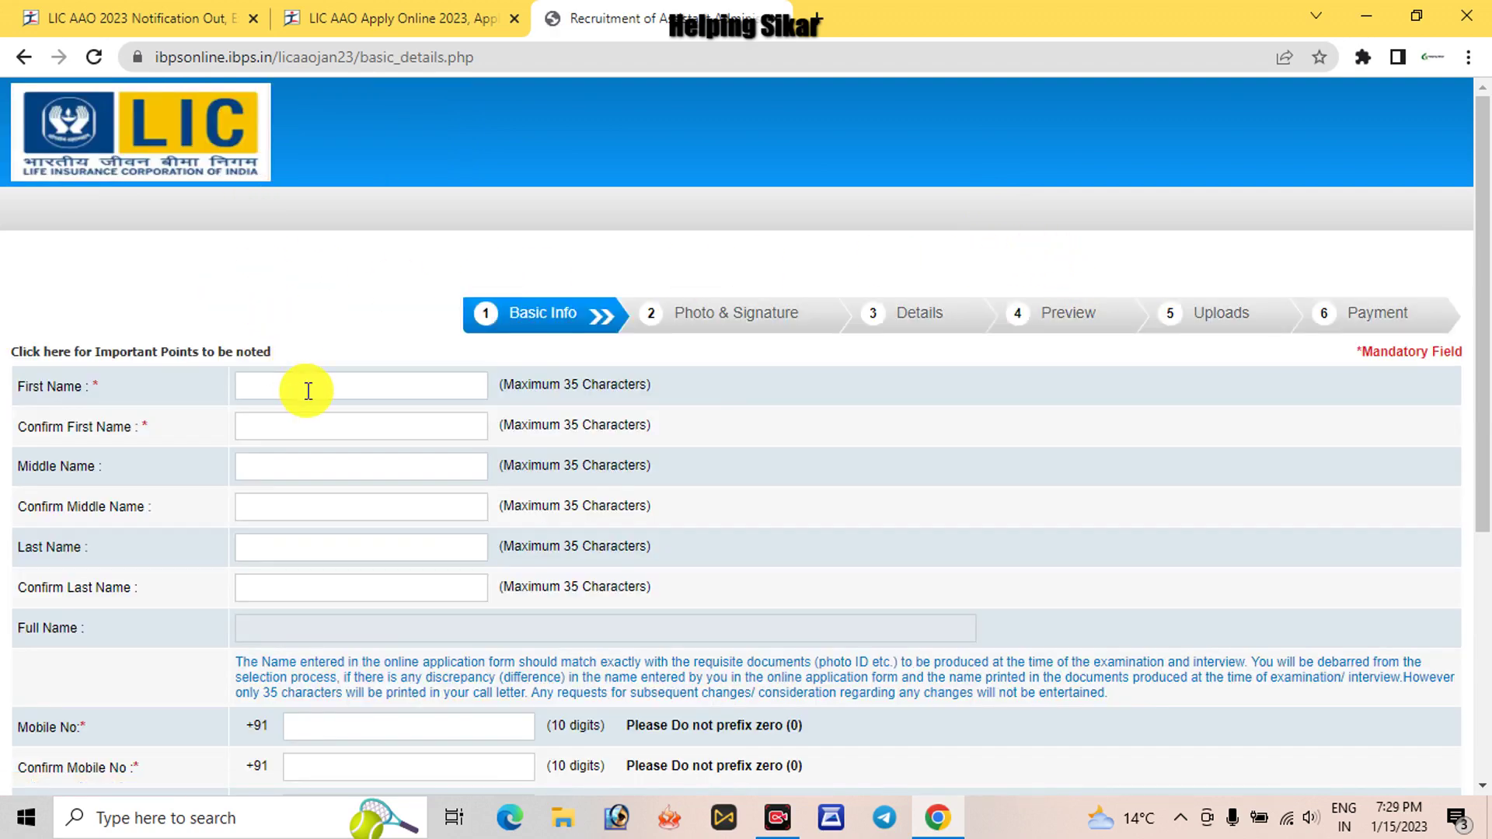
pyautogui.scroll(-3, 306, 389)
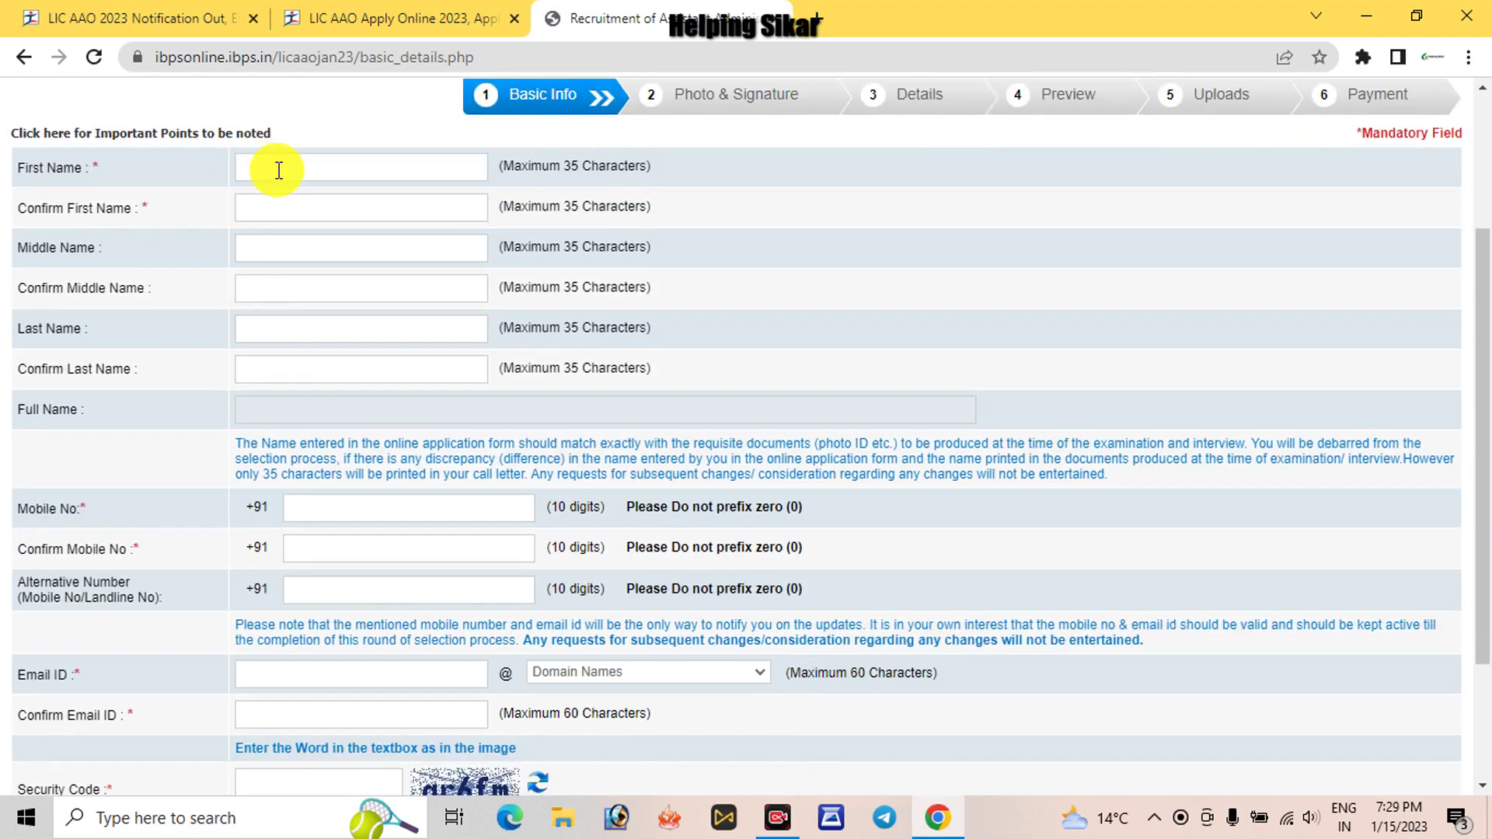
pyautogui.click(290, 206)
pyautogui.click(293, 250)
pyautogui.click(304, 293)
pyautogui.click(316, 330)
pyautogui.click(279, 368)
pyautogui.click(311, 406)
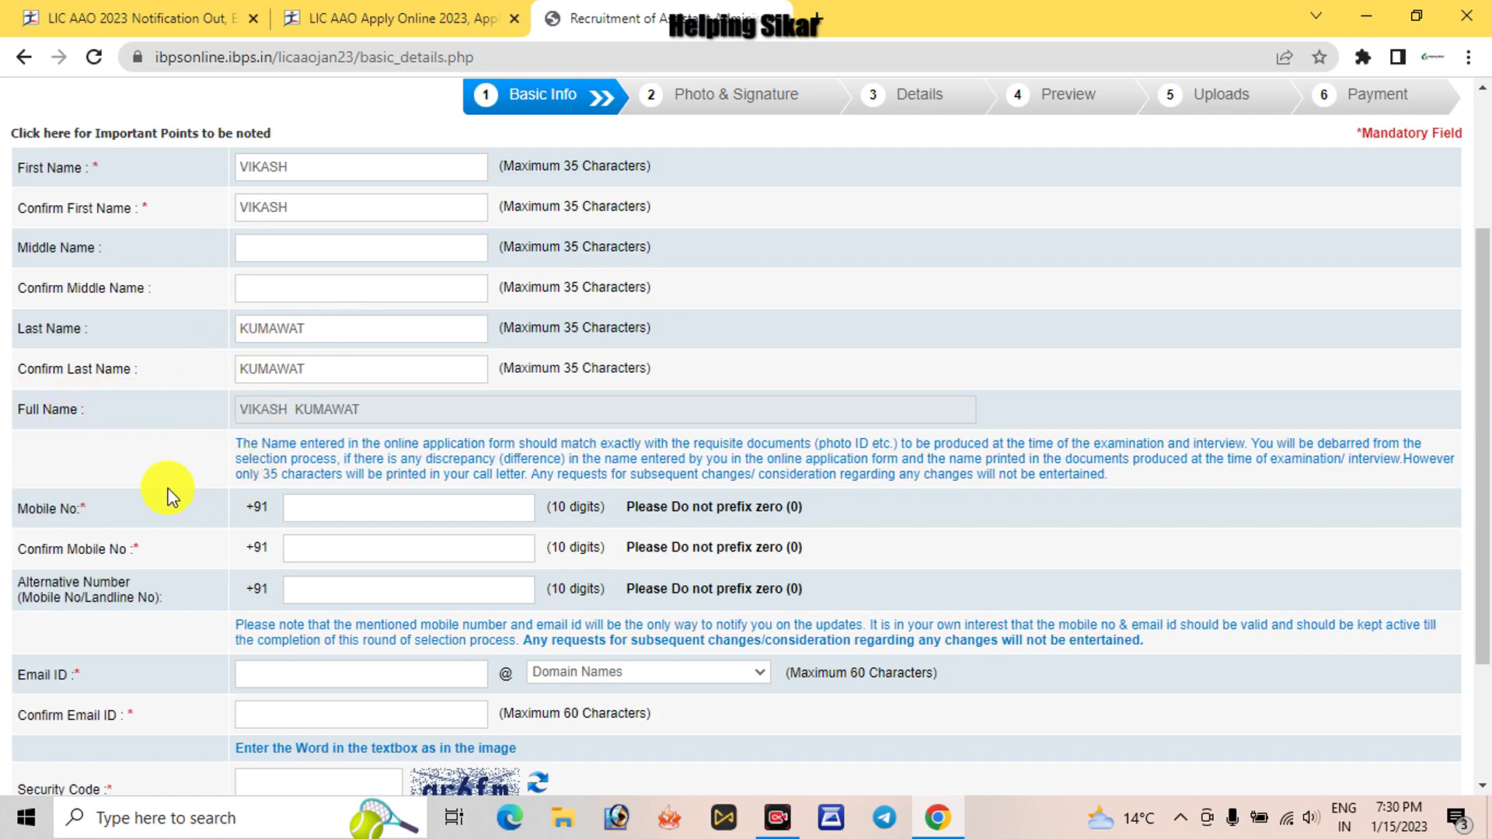
# Step: Fill in the candidate's mobile number, email ID and the security code, and save the basic information
pyautogui.scroll(-3, 186, 475)
pyautogui.click(370, 326)
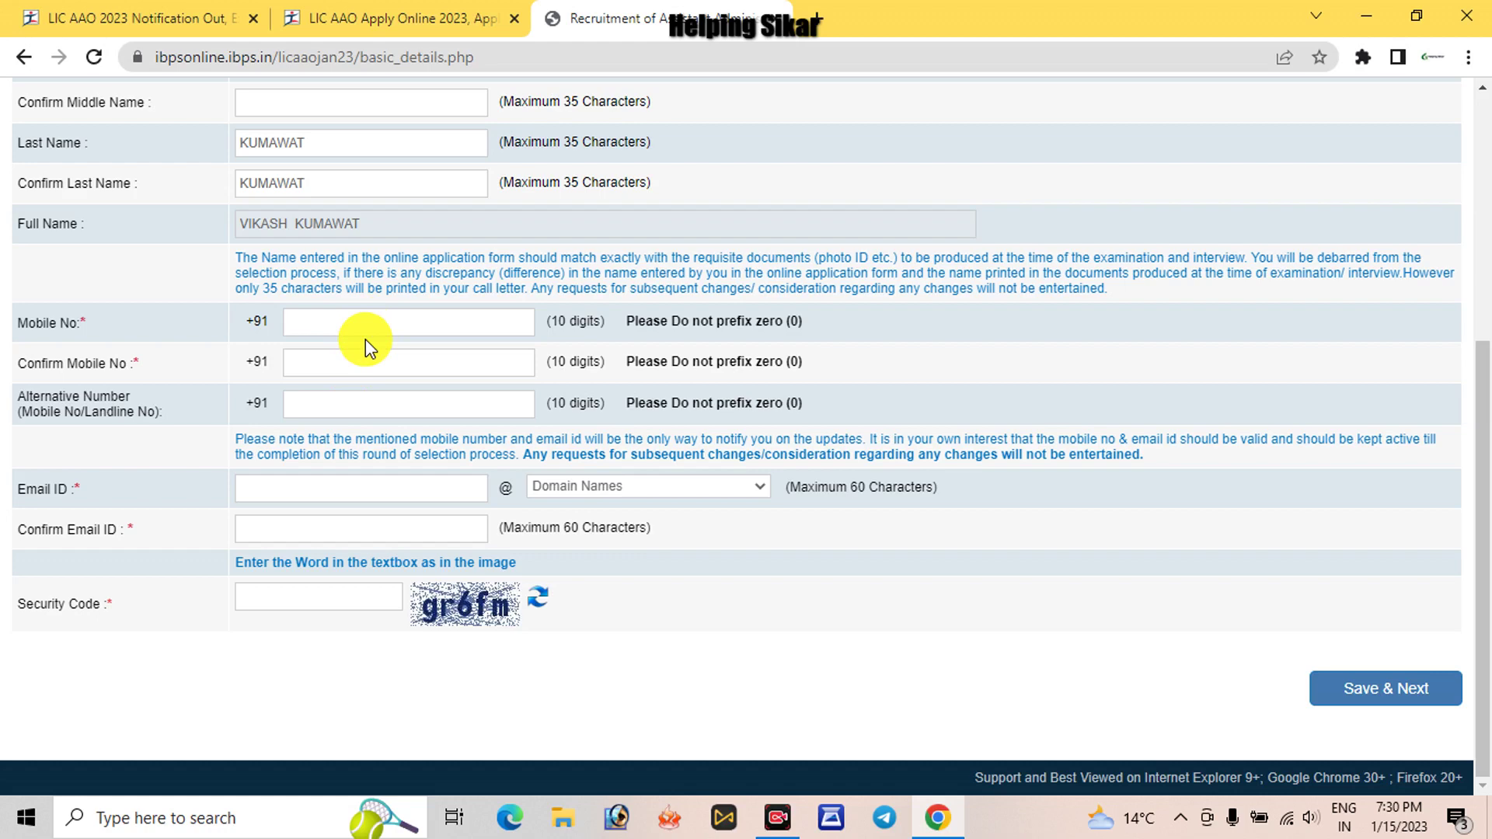
pyautogui.click(360, 373)
pyautogui.click(342, 404)
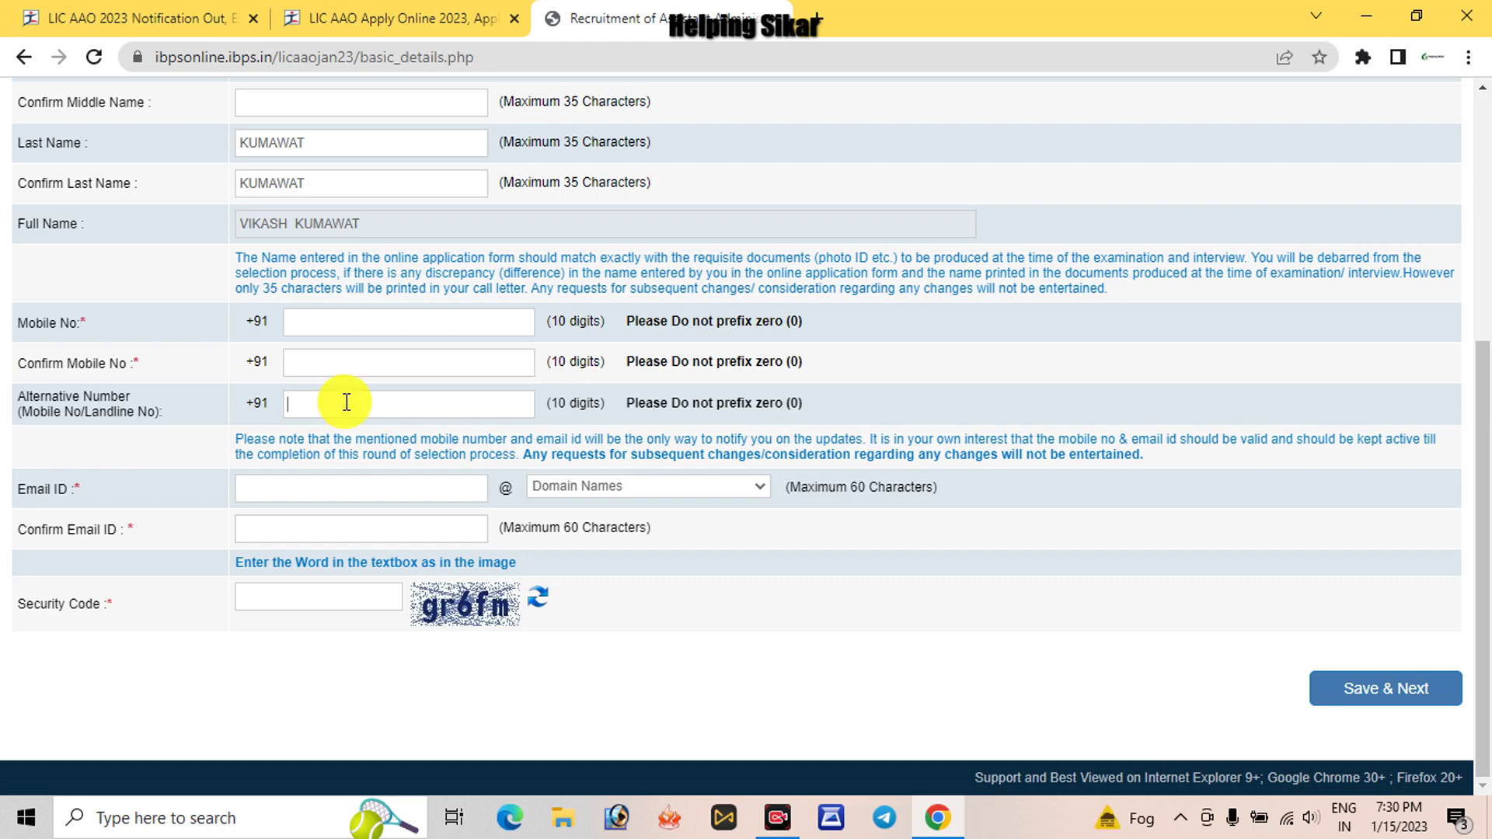
pyautogui.click(282, 489)
pyautogui.click(281, 529)
pyautogui.click(263, 593)
pyautogui.click(1376, 690)
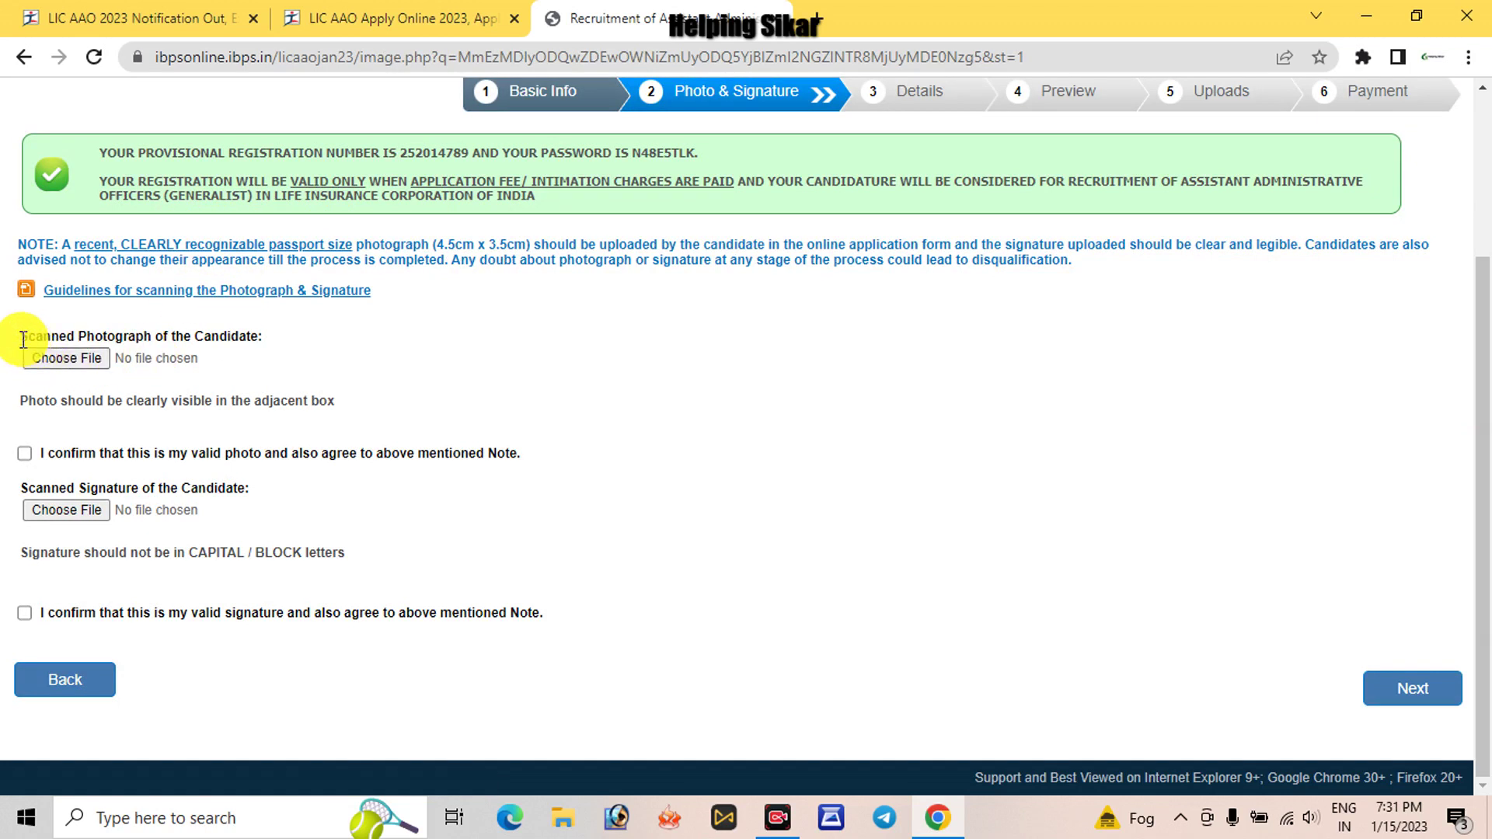
# Step: Upload the photograph and signature following the scanning guidelines, confirm both as valid, and continue to the Details stage
pyautogui.moveTo(13, 338); pyautogui.dragTo(260, 346)
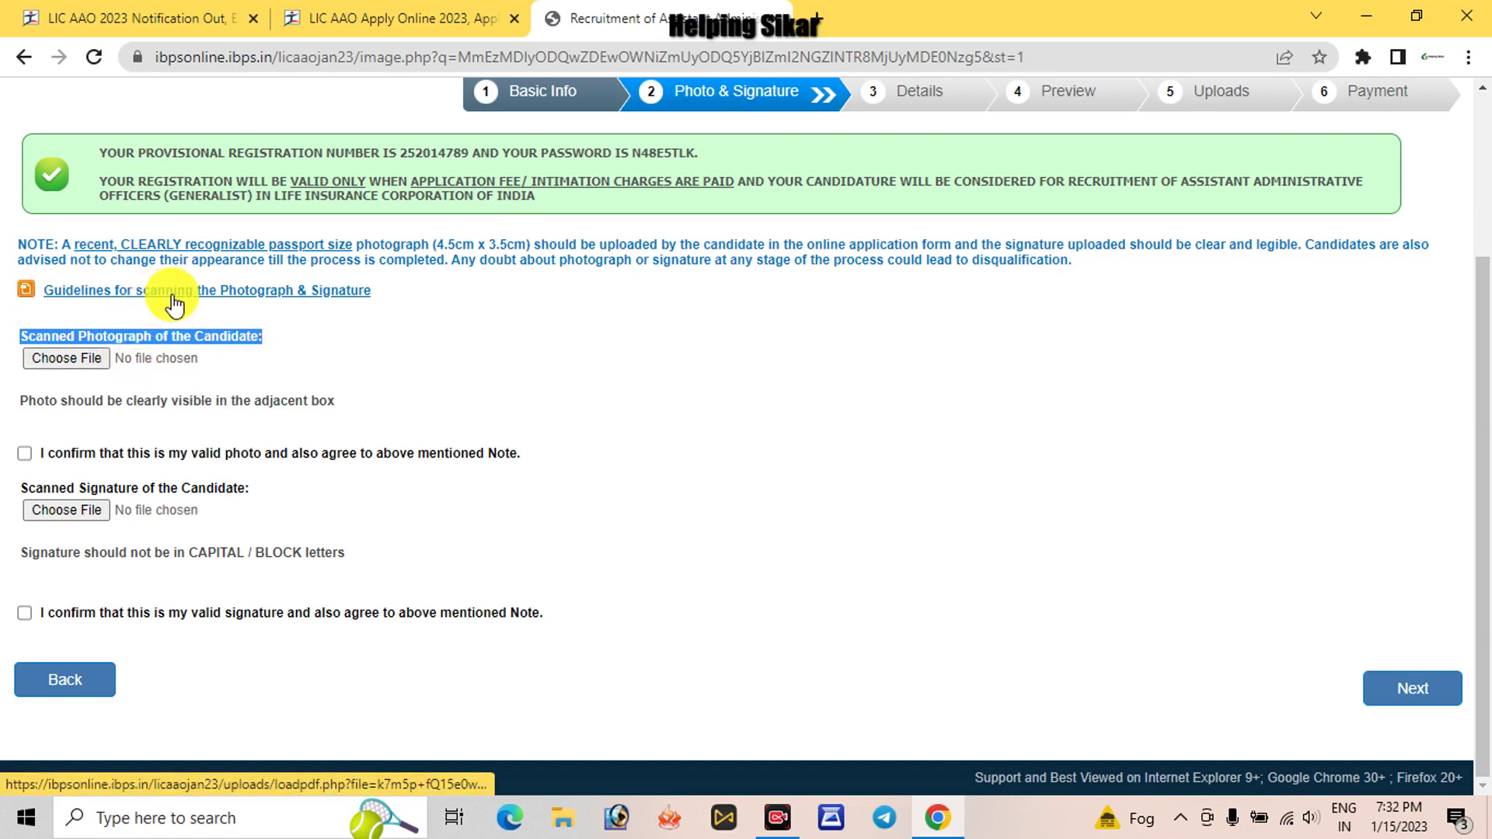
pyautogui.click(80, 301)
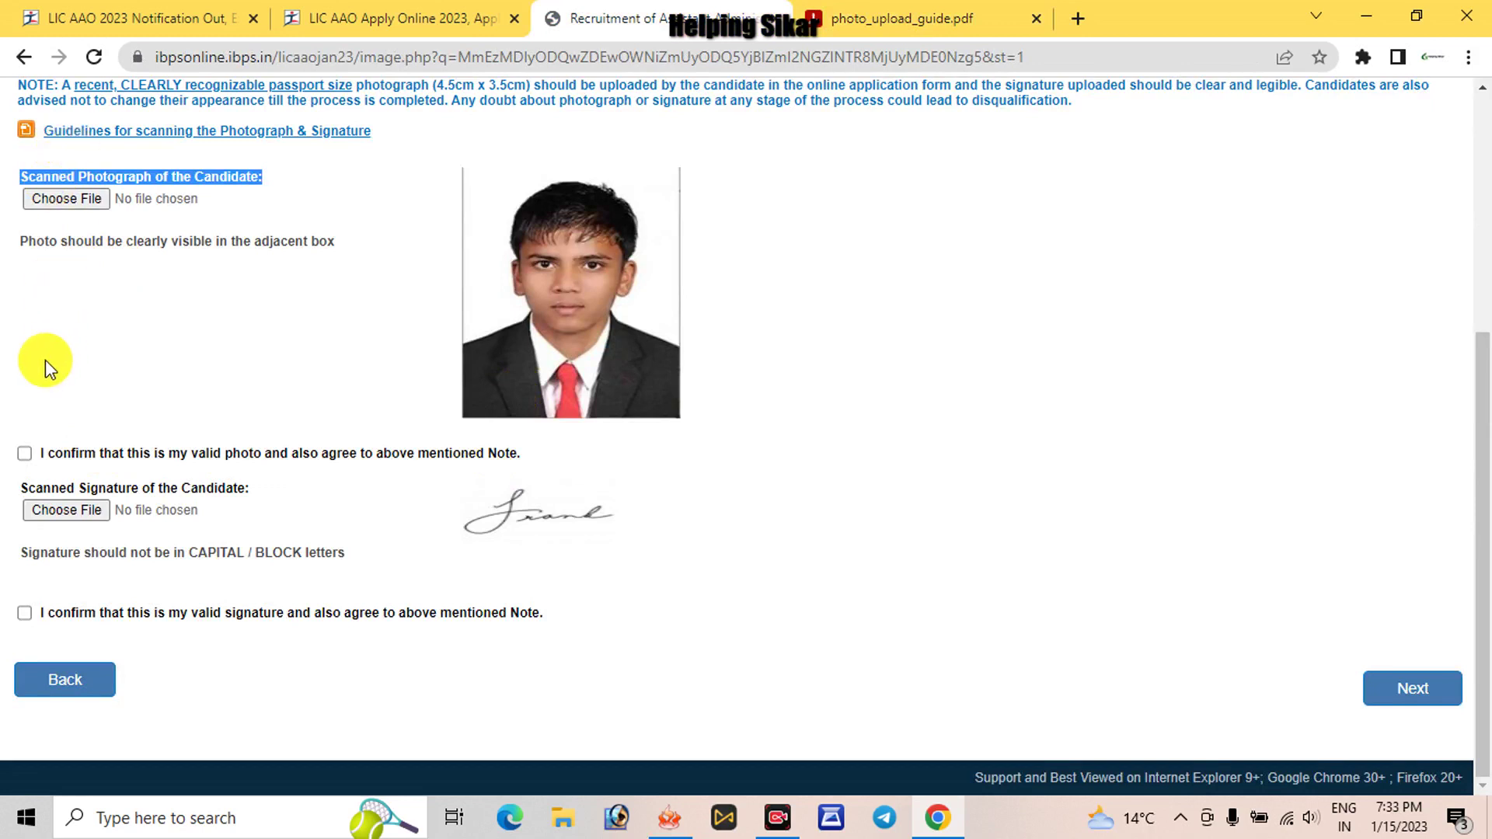
pyautogui.click(25, 454)
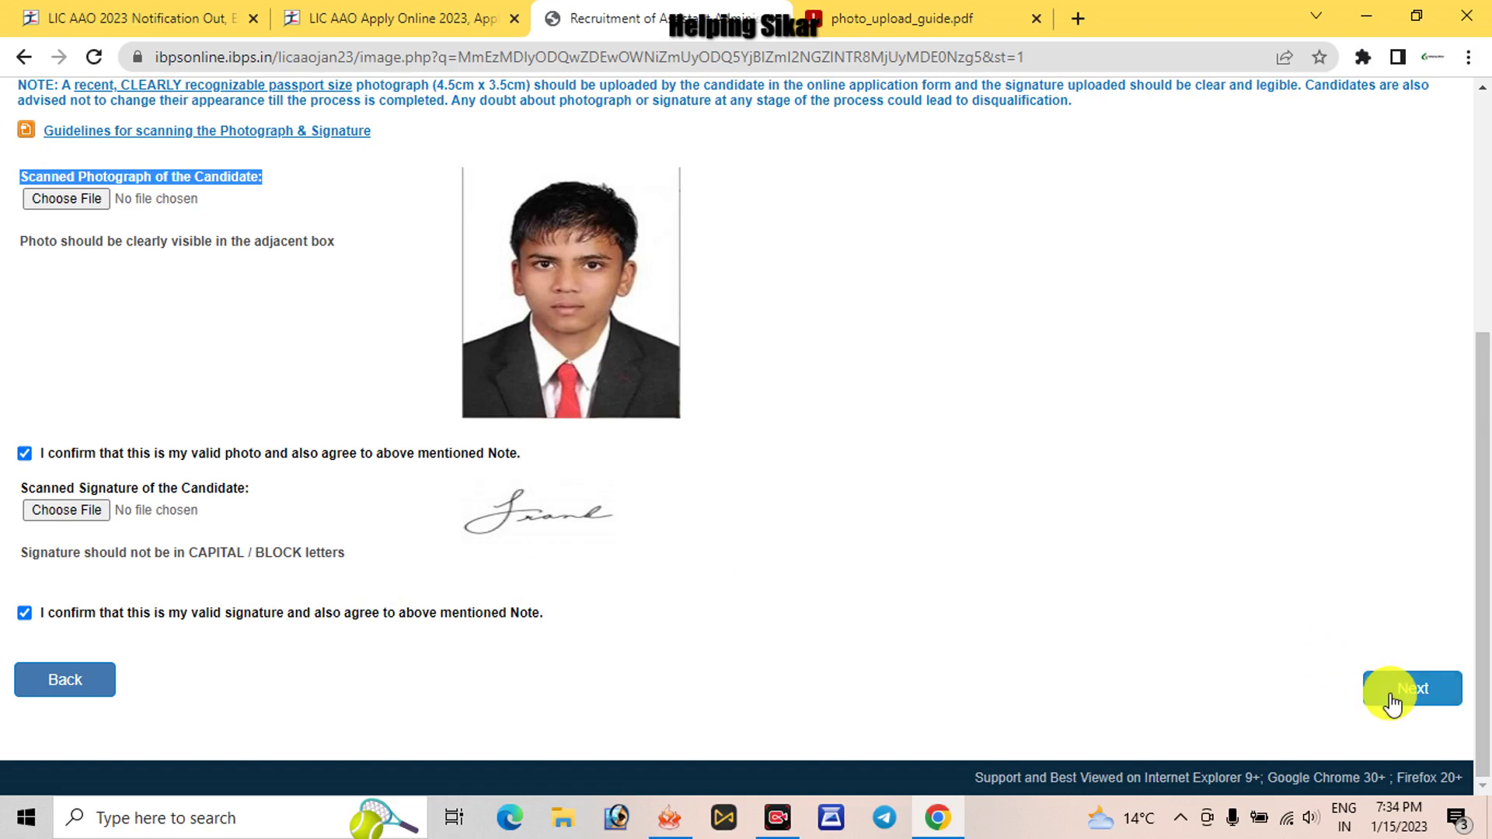
pyautogui.tripleClick(50, 553)
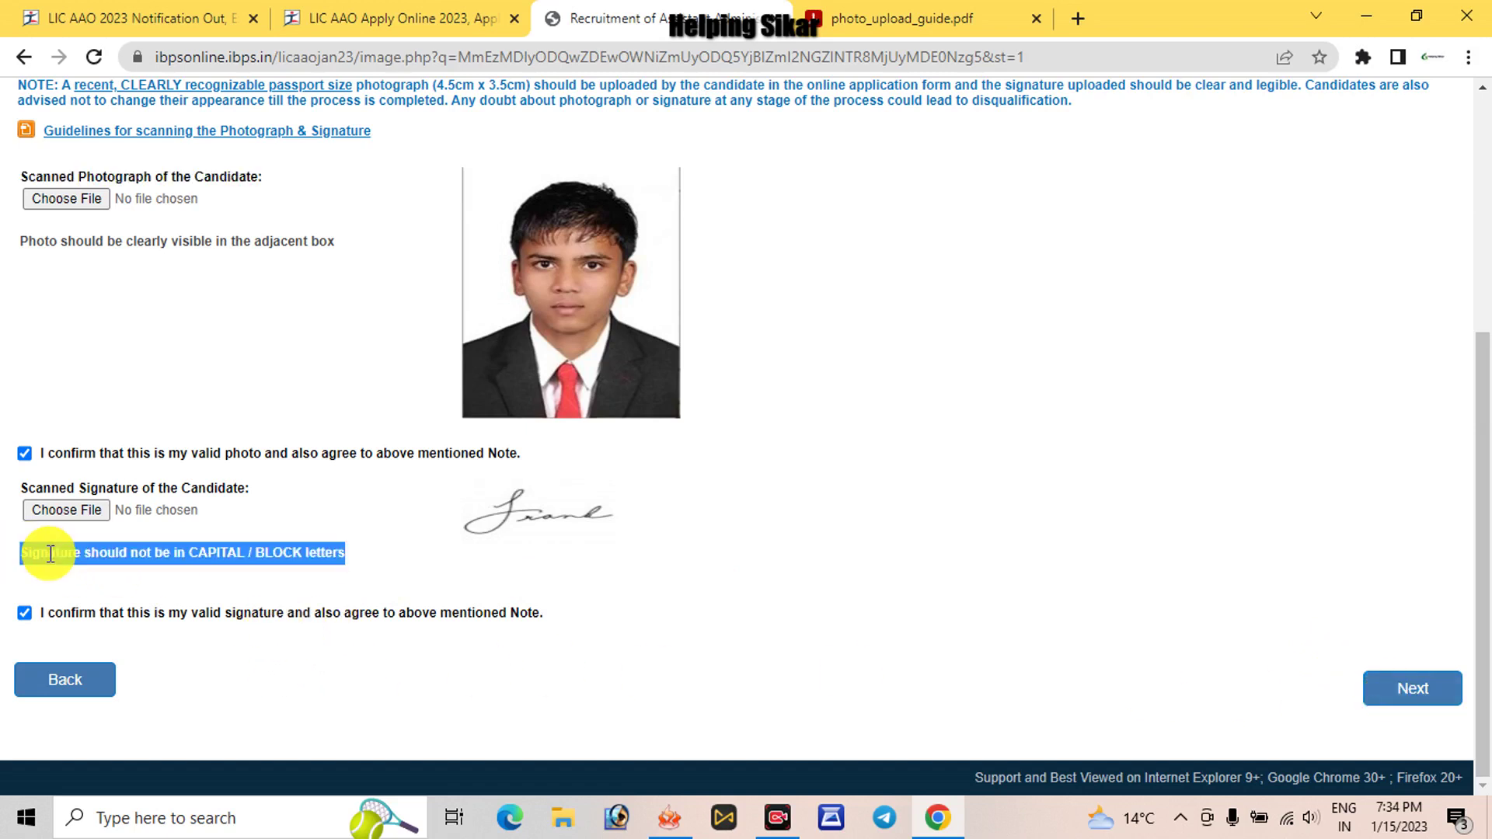
pyautogui.moveTo(344, 554); pyautogui.dragTo(35, 570)
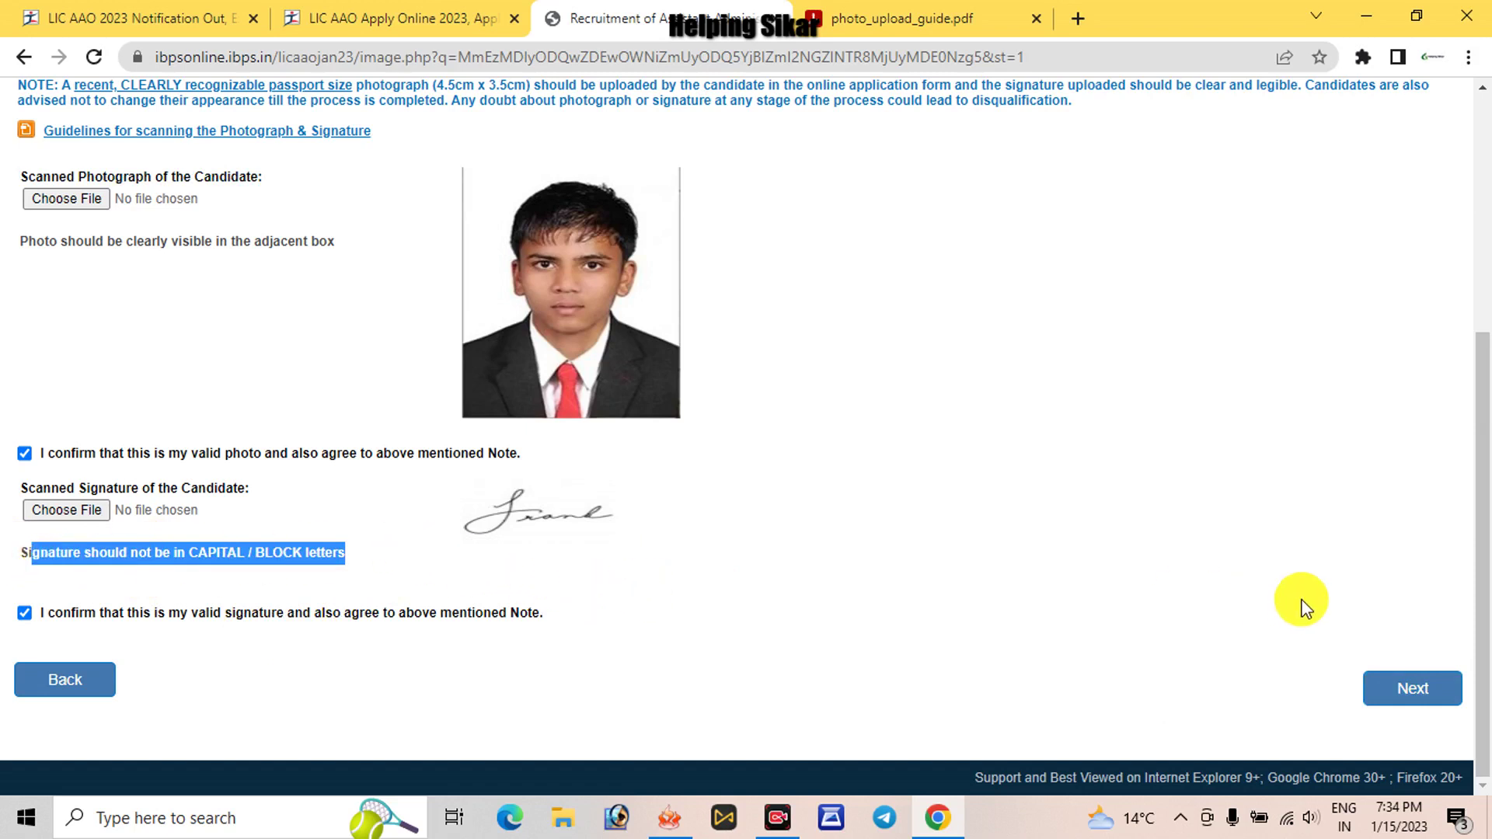
pyautogui.click(1427, 698)
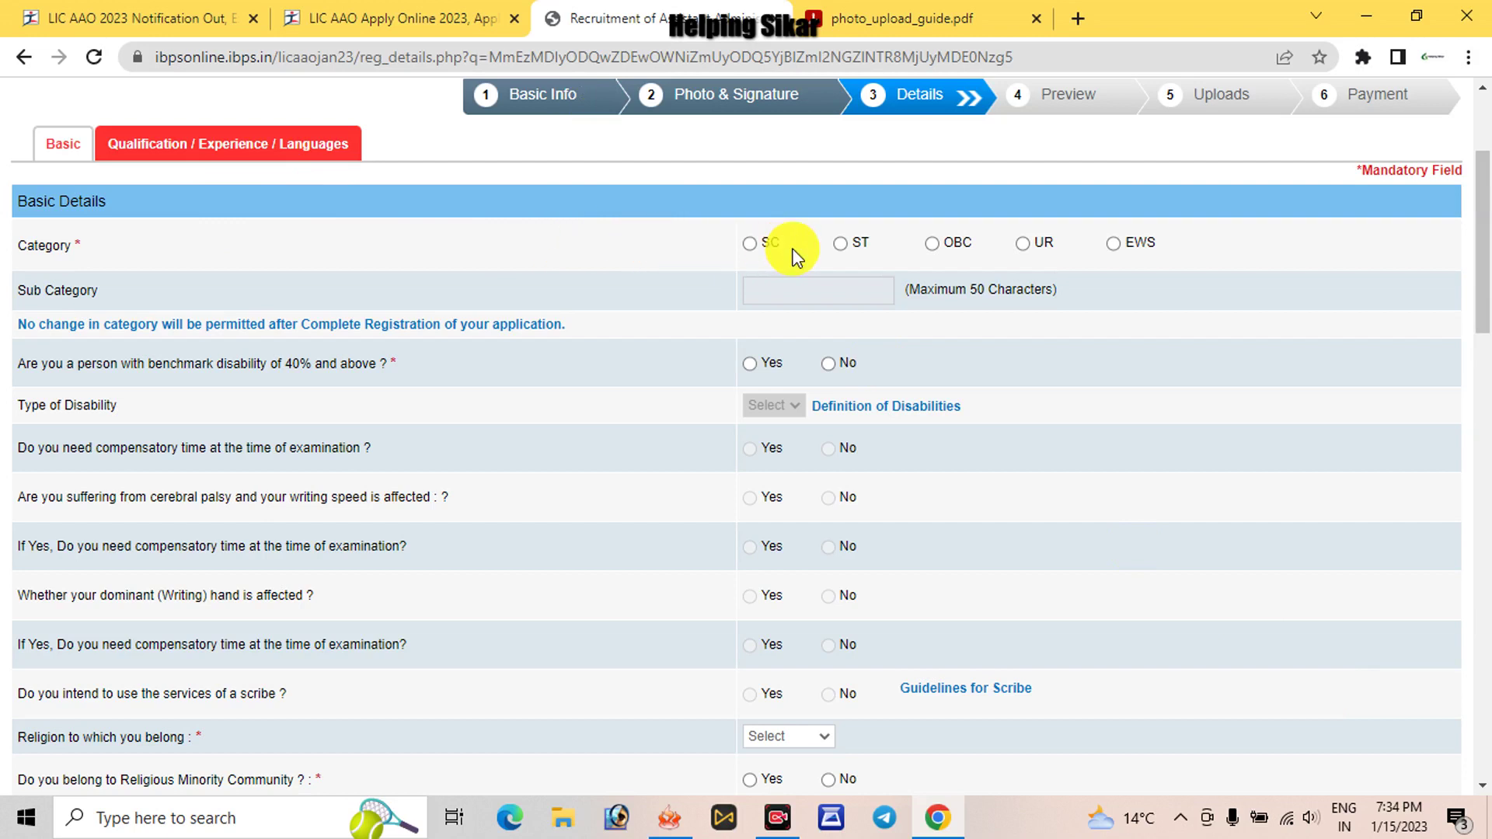
# Step: Set the category to OBC and answer No to having a benchmark disability of 40% and above
pyautogui.click(930, 244)
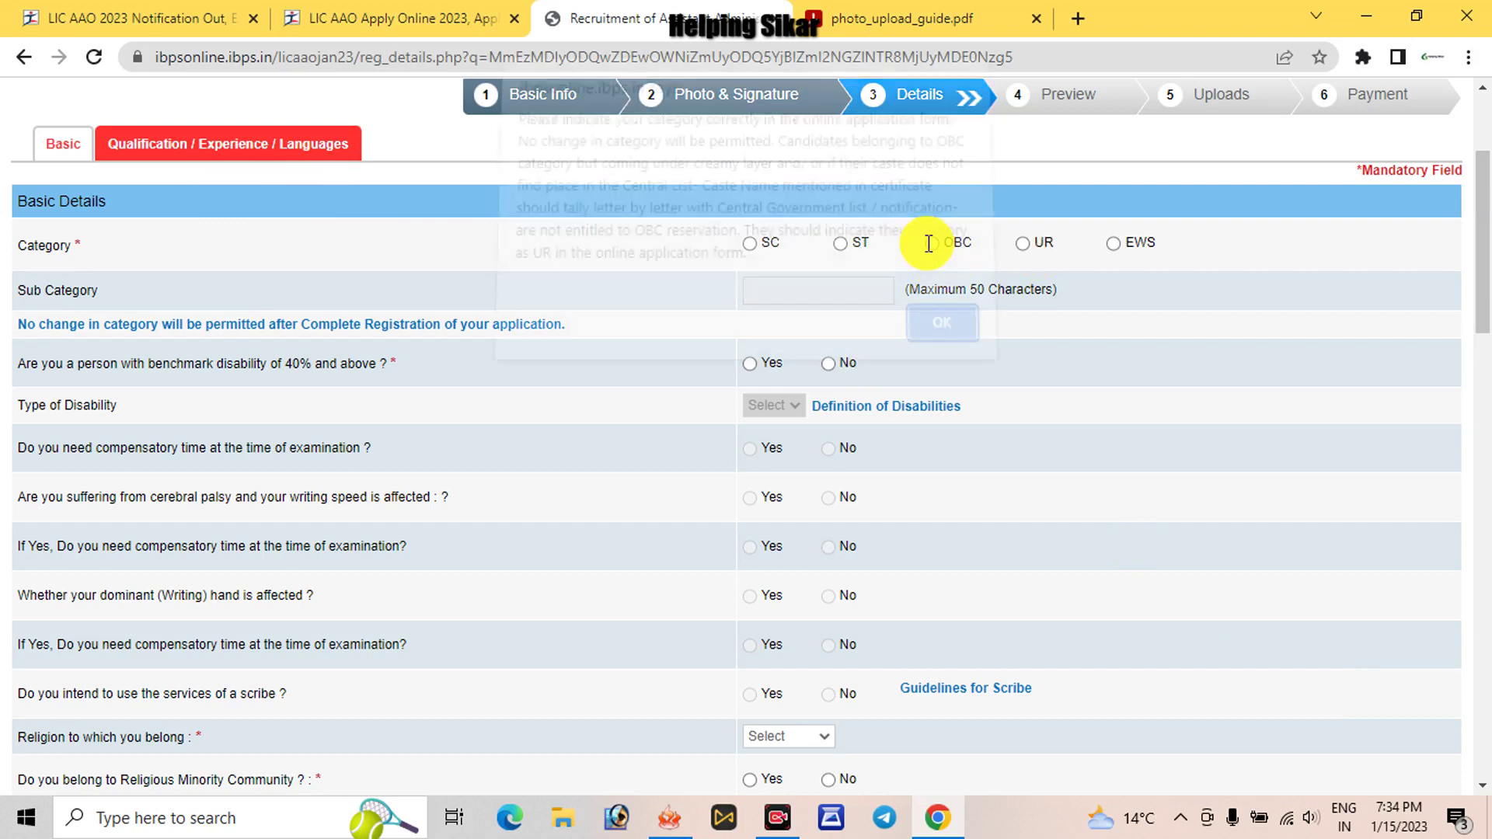
pyautogui.click(949, 334)
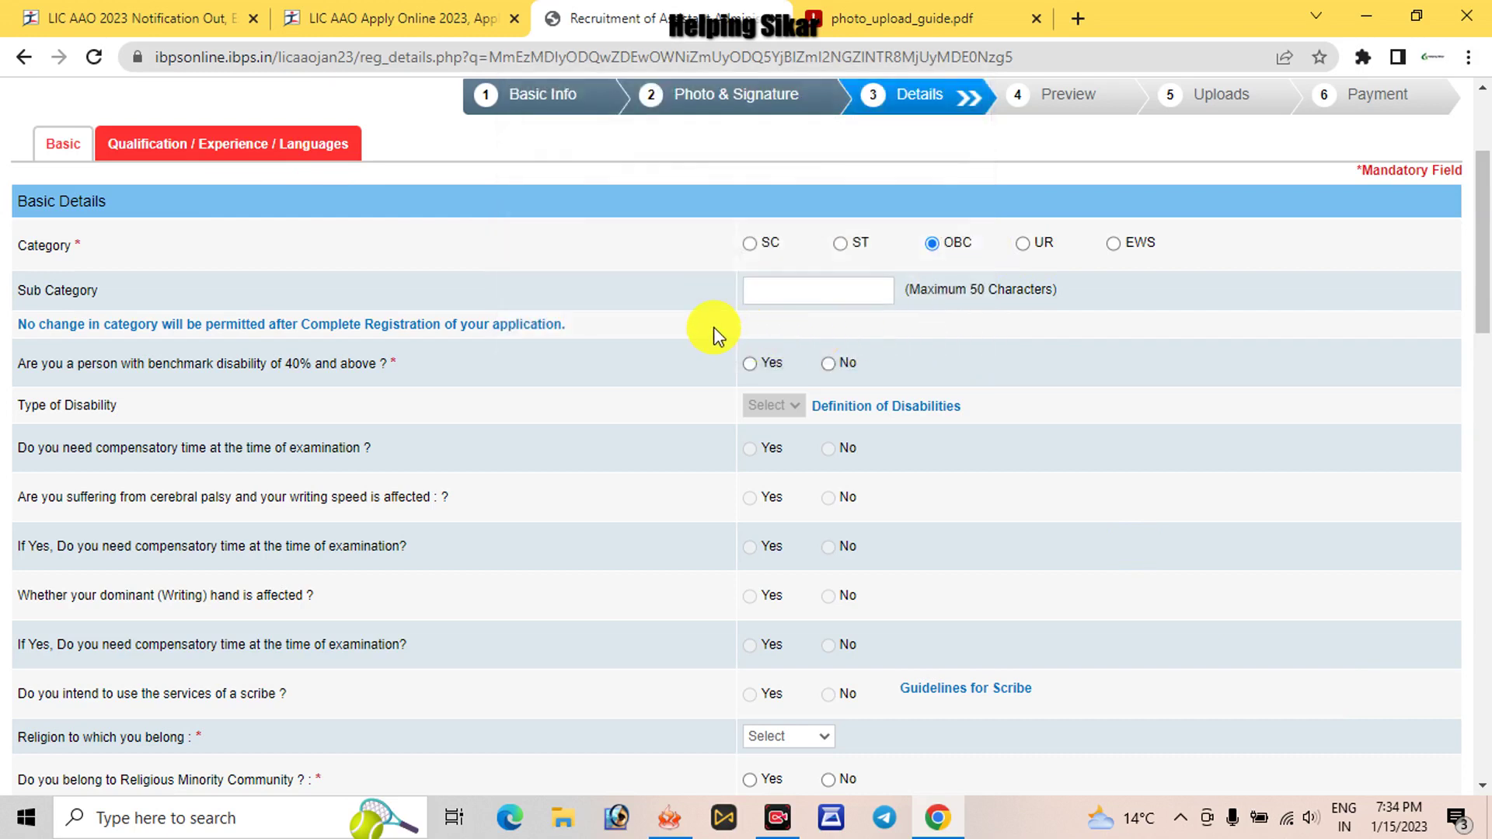
pyautogui.click(823, 292)
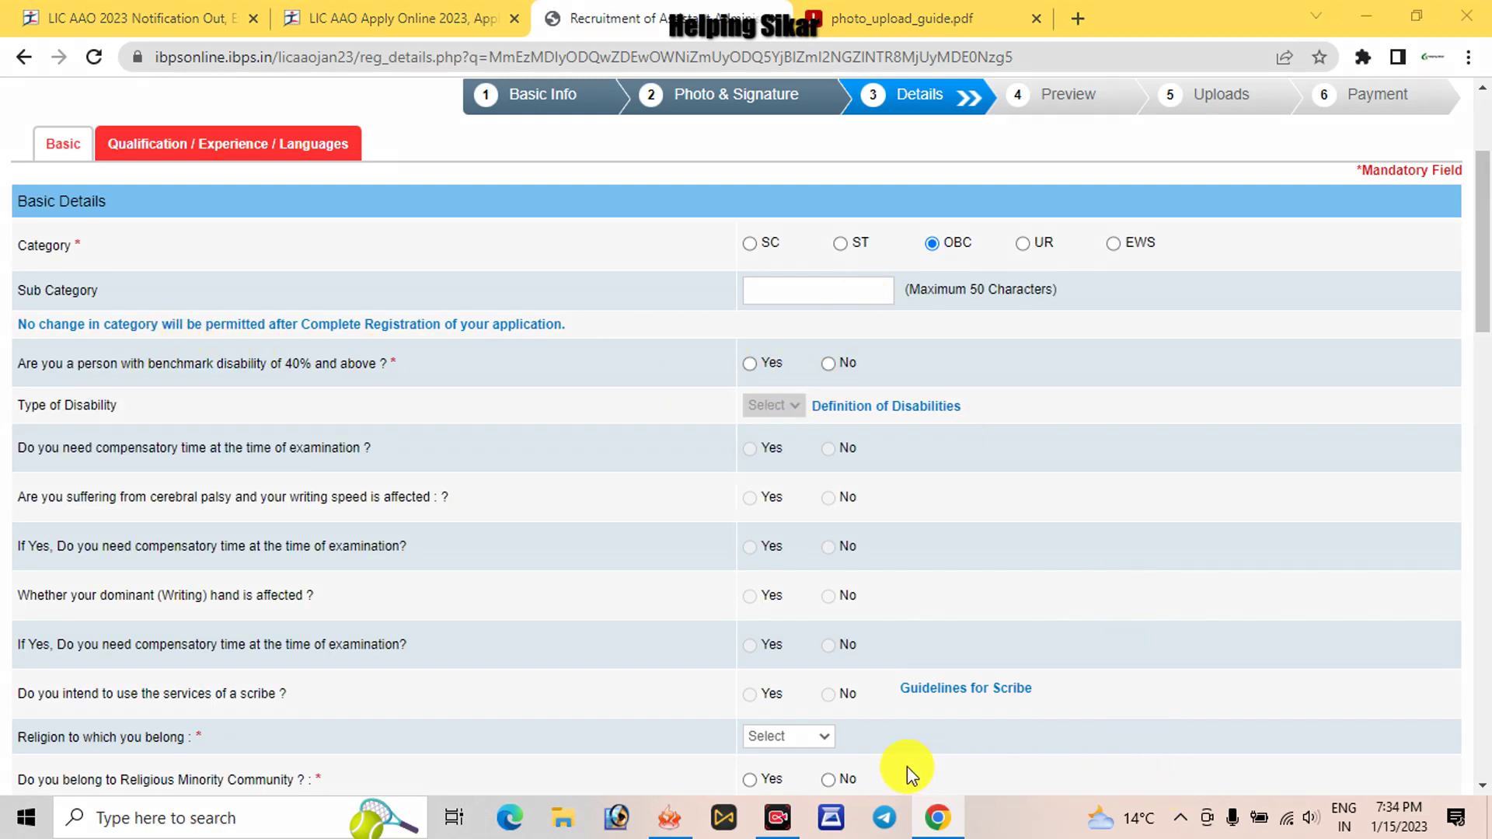
pyautogui.moveTo(710, 337); pyautogui.dragTo(942, 388)
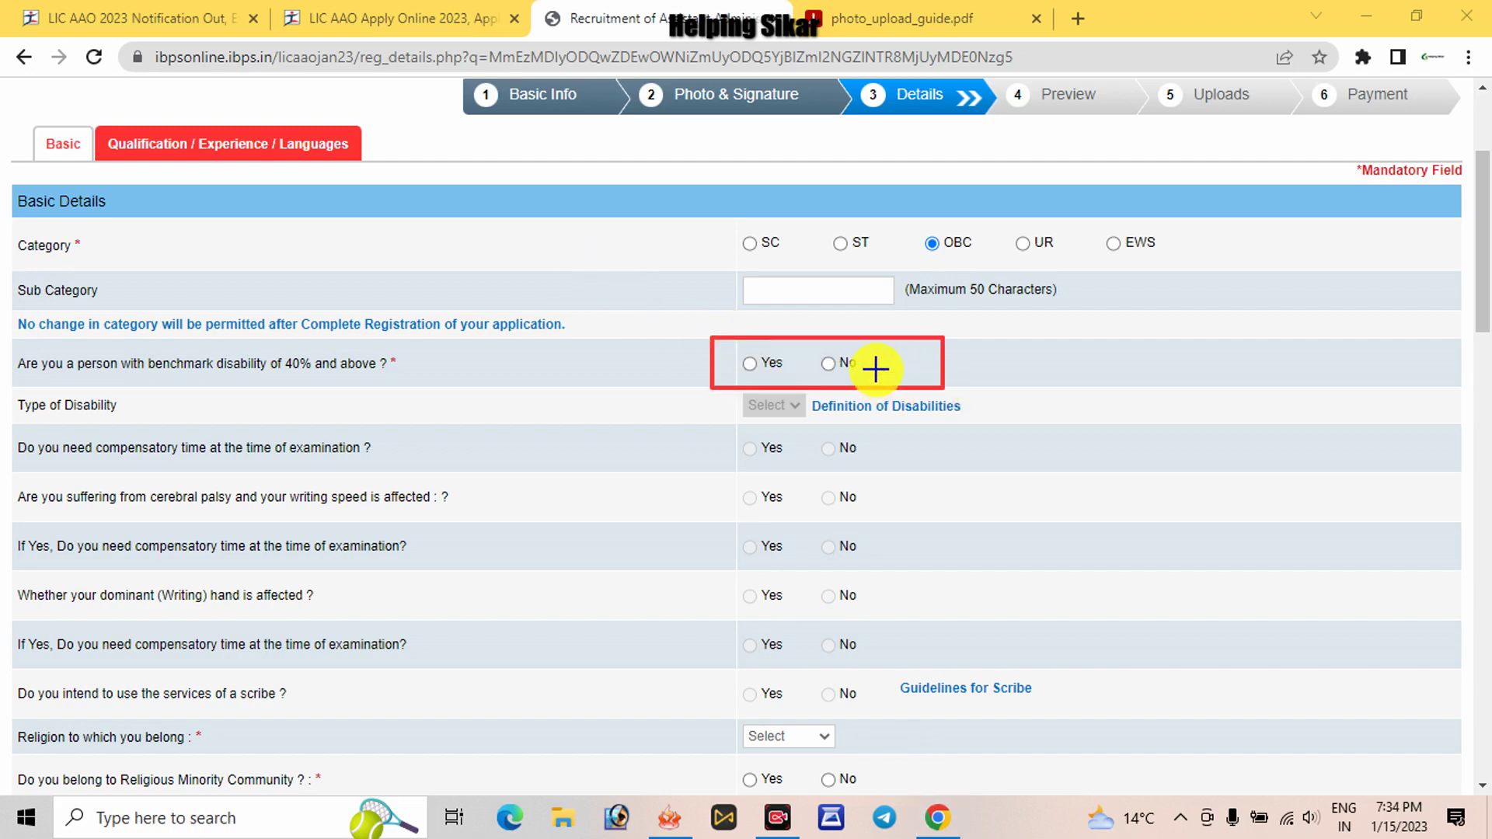
pyautogui.moveTo(733, 351); pyautogui.dragTo(855, 375)
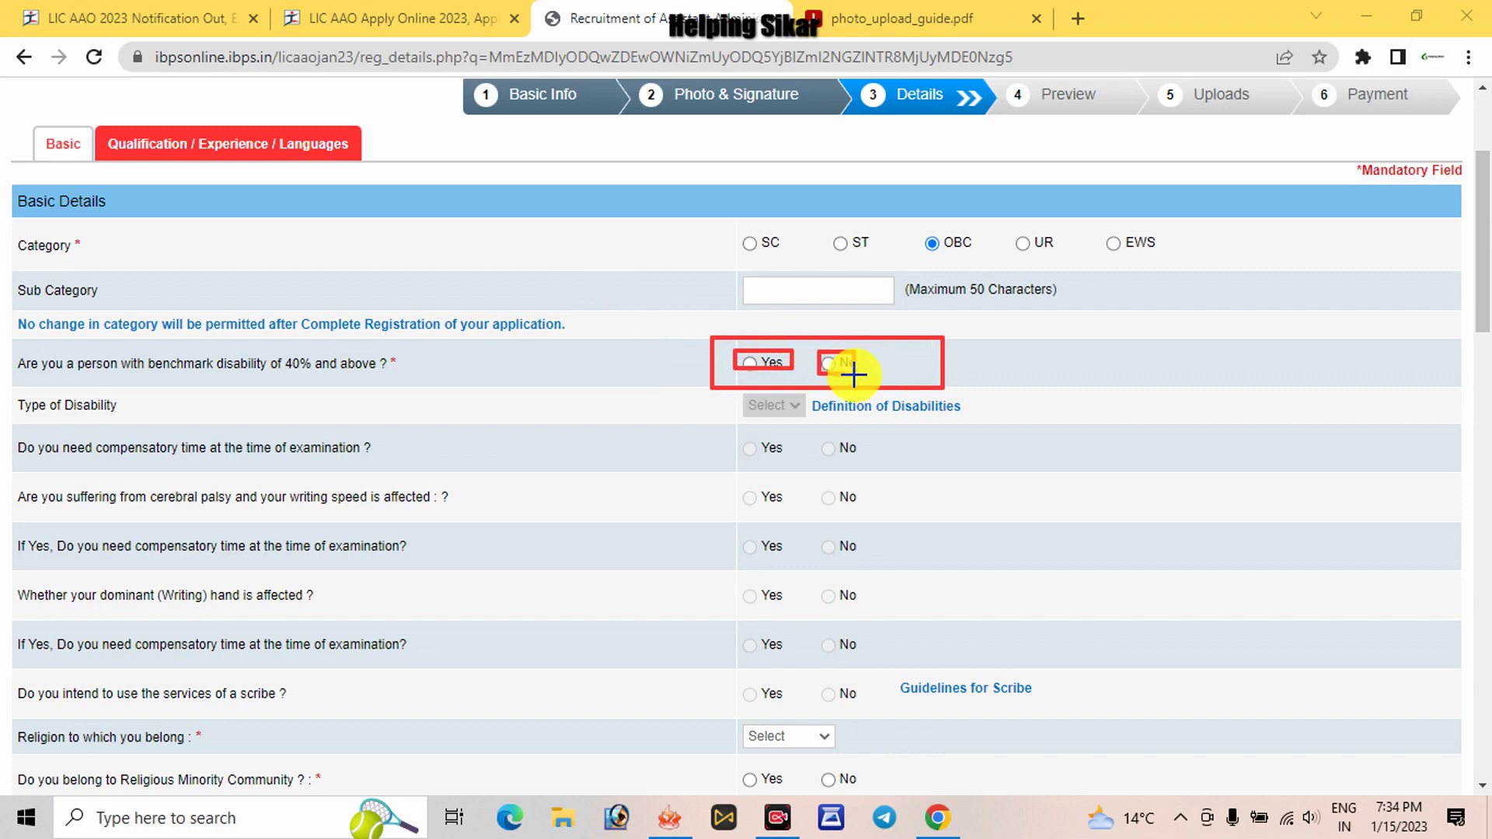
pyautogui.press('Escape')
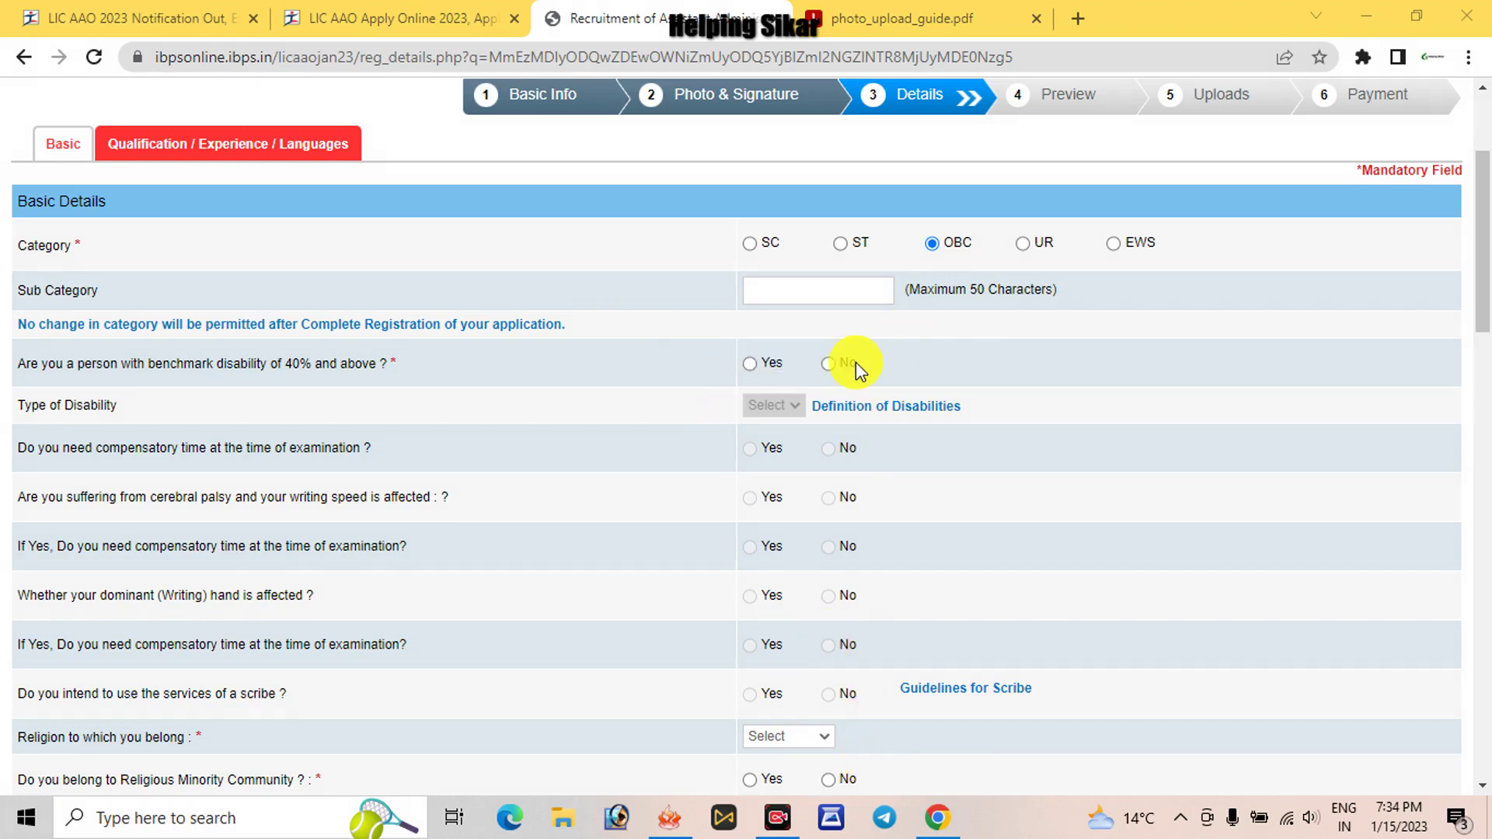
pyautogui.click(829, 363)
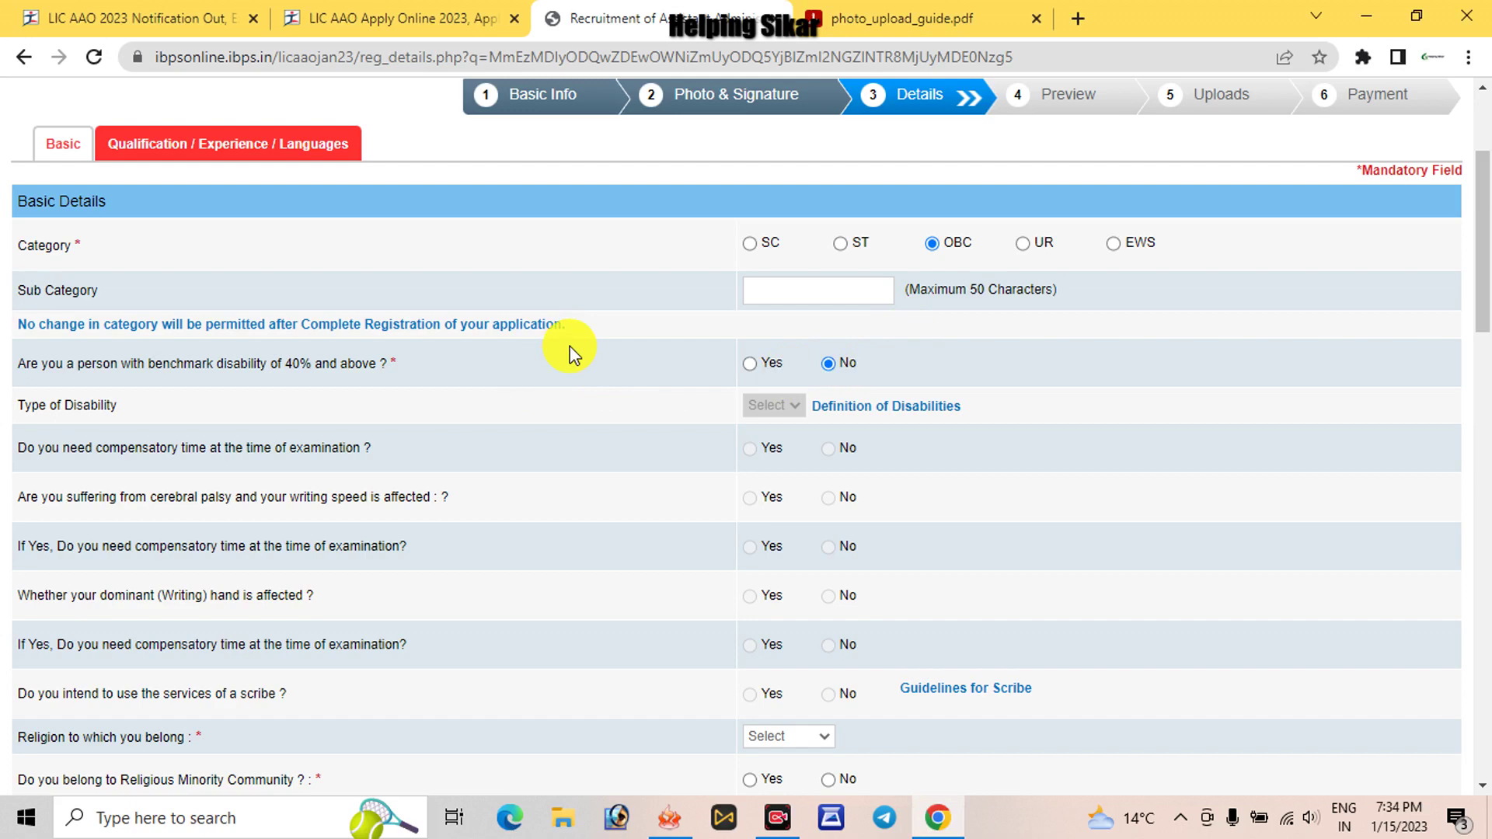
# Step: Set the religion to Hindu and answer No to religious minority, ex-serviceman and confirmed LIC employee
pyautogui.moveTo(1483, 186); pyautogui.dragTo(1485, 245)
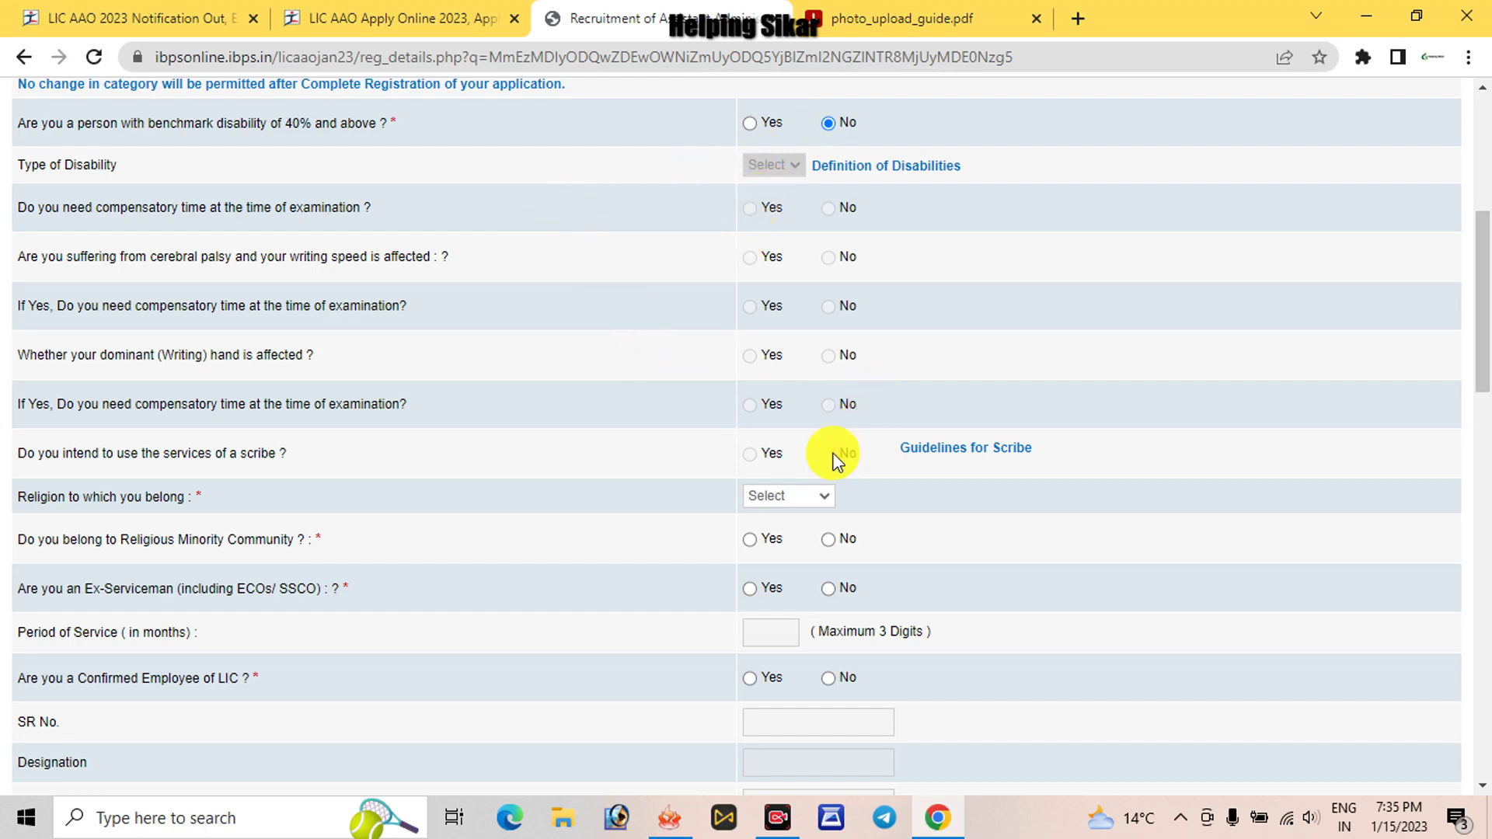
pyautogui.click(764, 500)
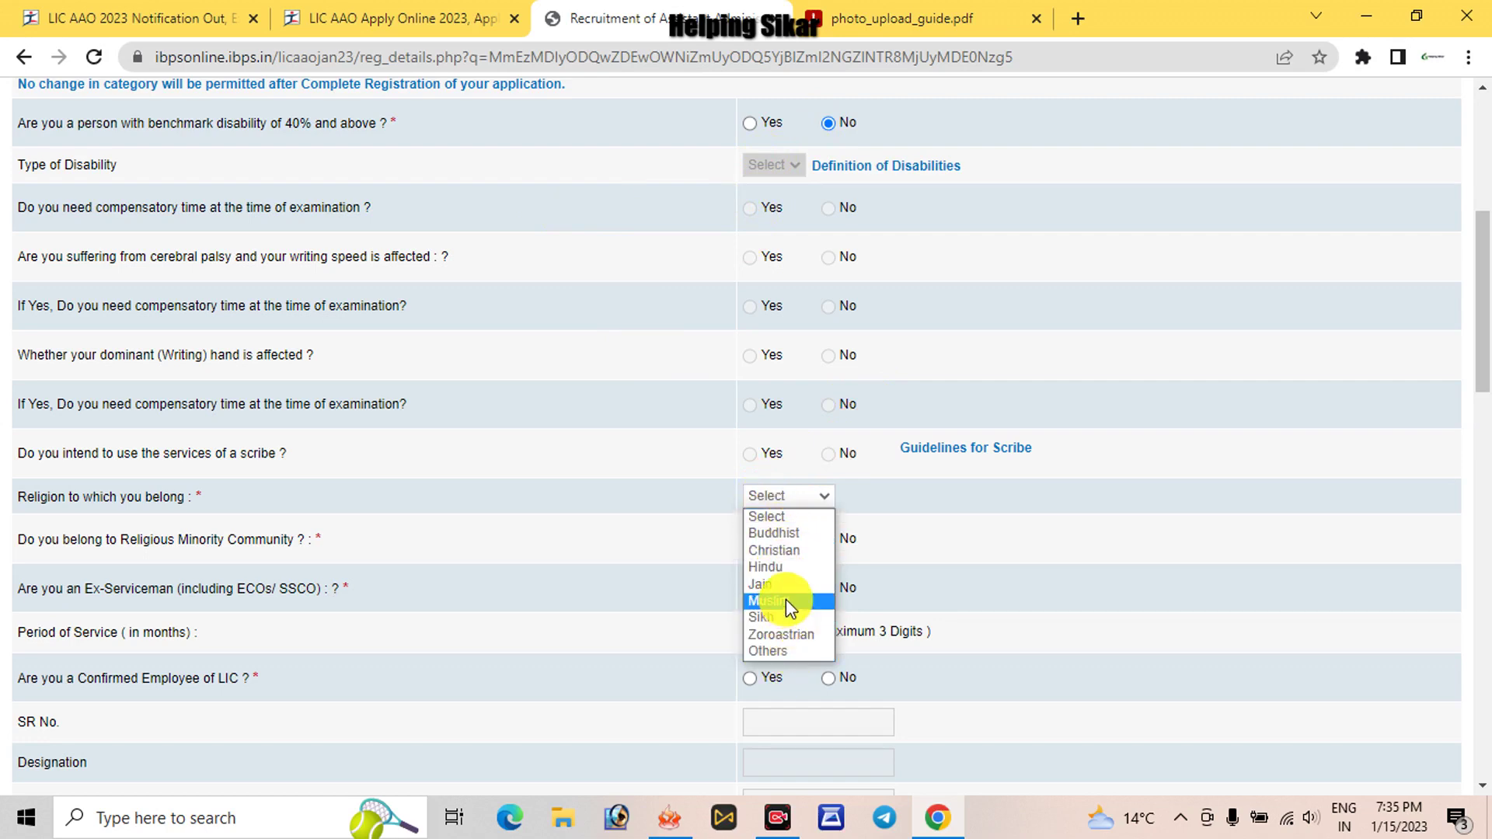
pyautogui.click(781, 567)
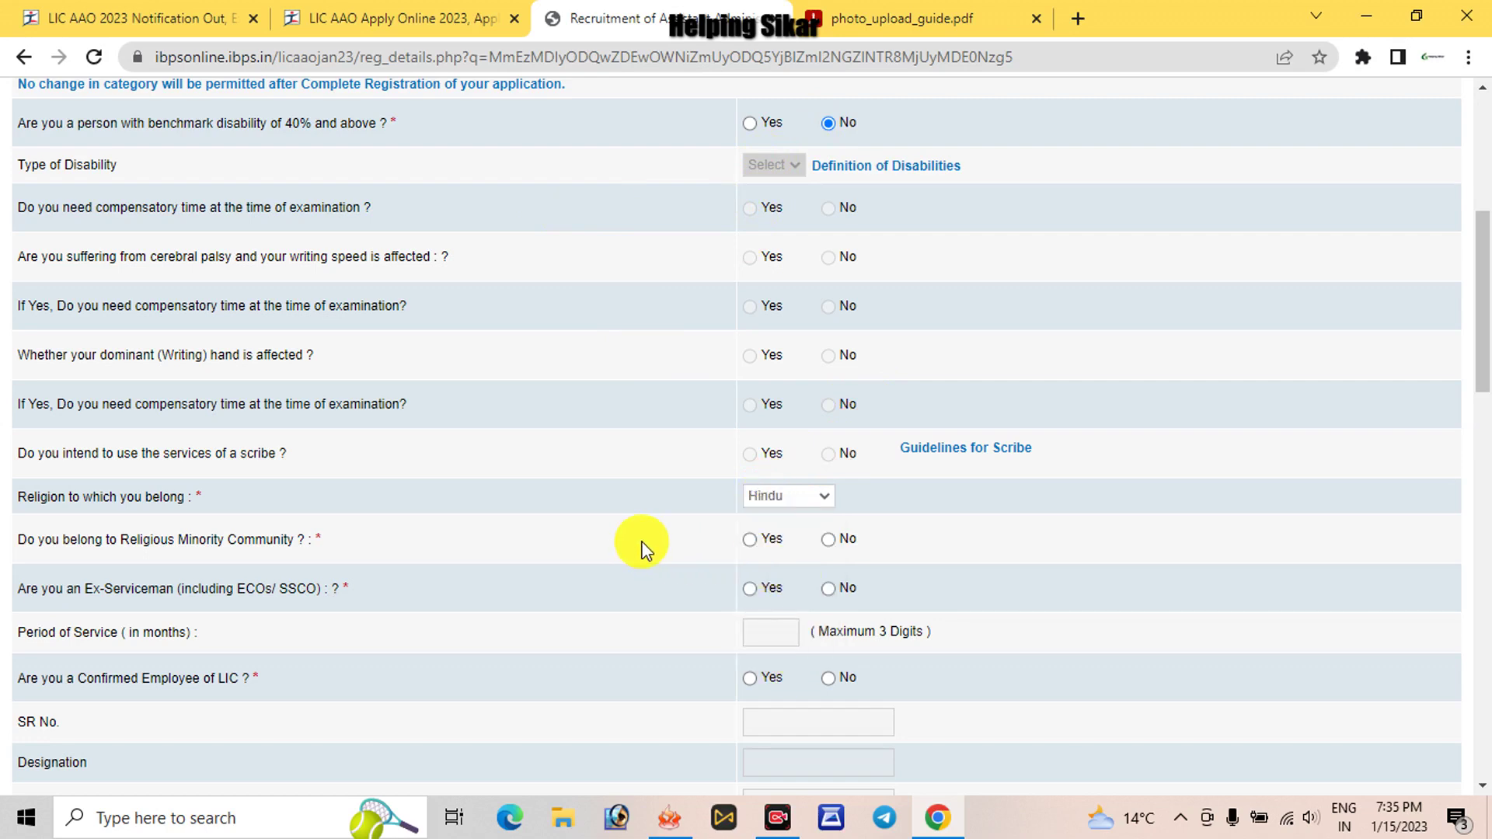
pyautogui.click(803, 500)
pyautogui.click(912, 495)
pyautogui.click(829, 591)
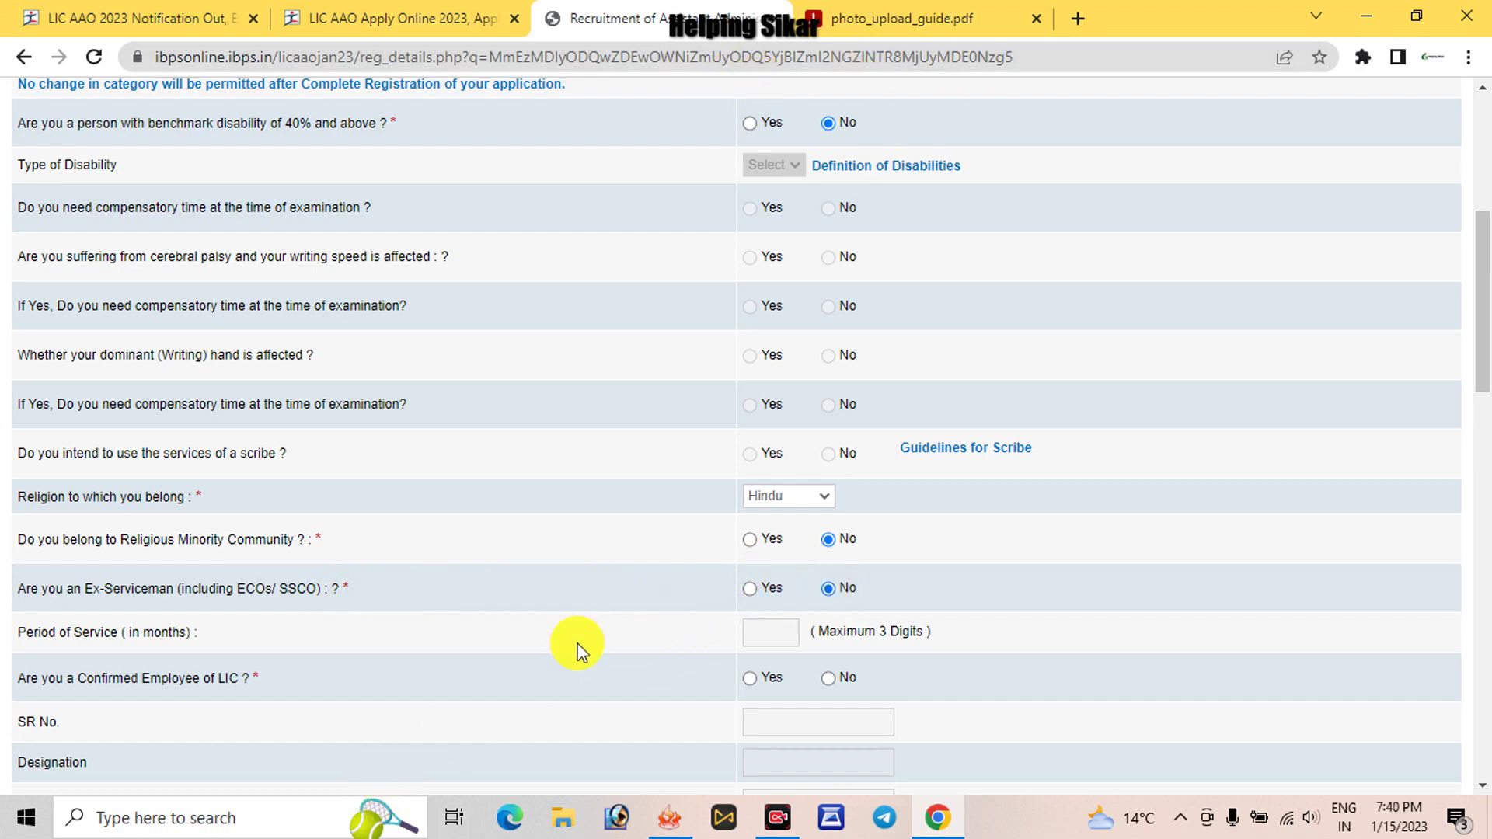
pyautogui.scroll(-3, 559, 650)
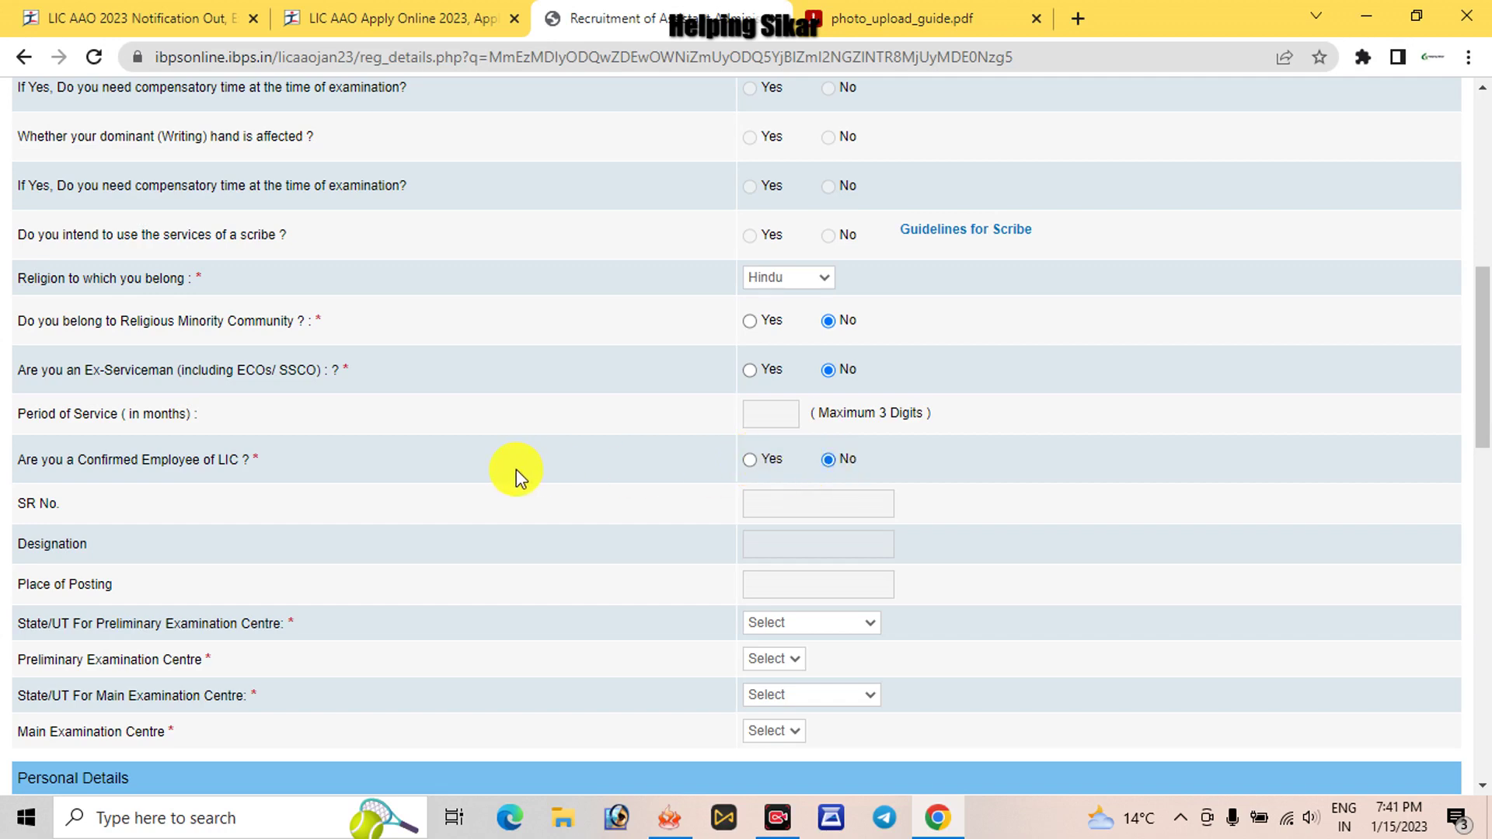
# Step: Set the preliminary examination state to Rajasthan and its examination centre to Jaipur
pyautogui.scroll(-5, 504, 482)
pyautogui.scroll(5, 500, 483)
pyautogui.scroll(-3, 489, 492)
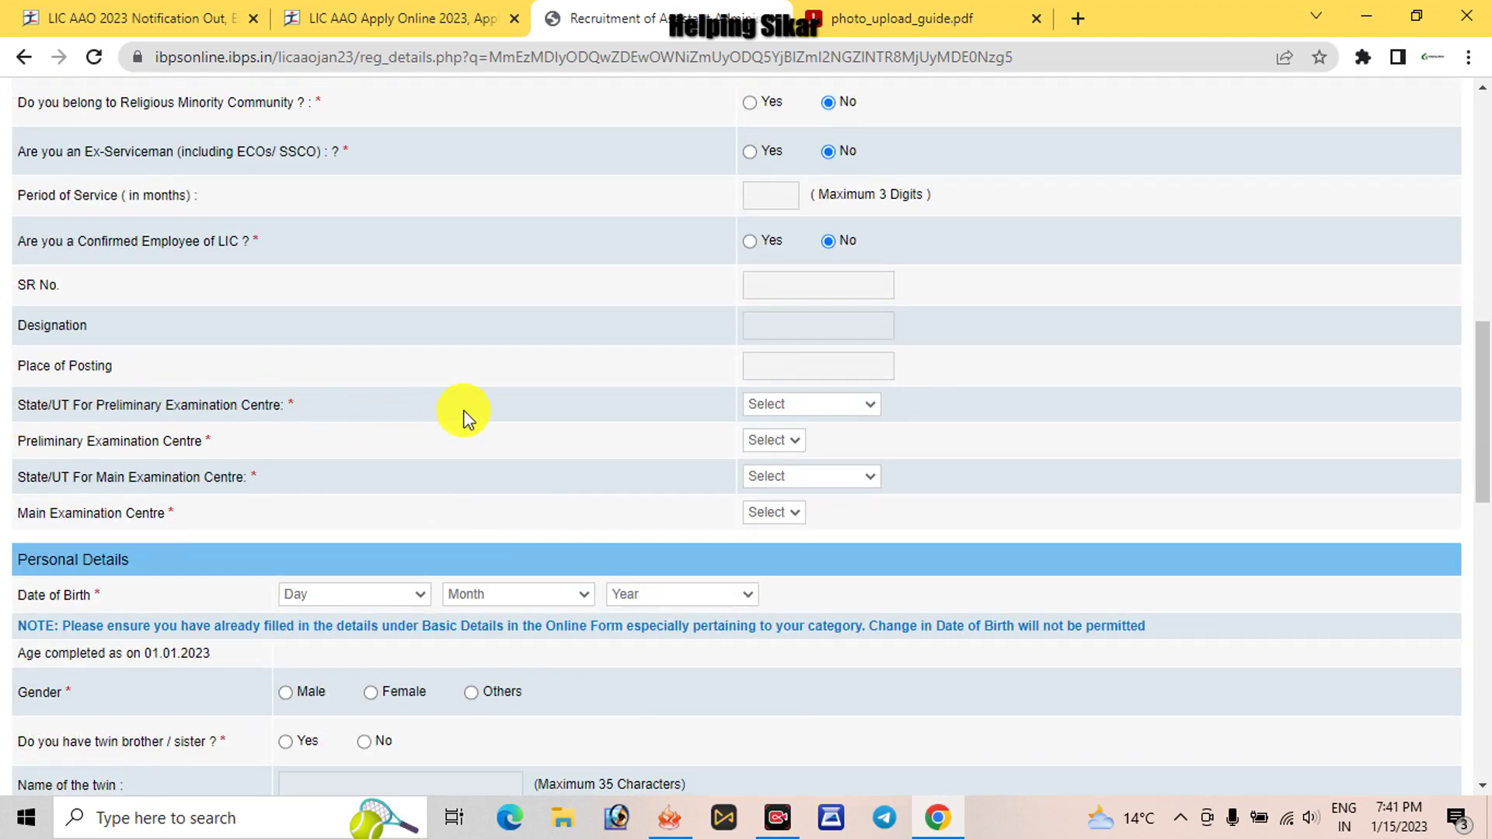
pyautogui.click(797, 405)
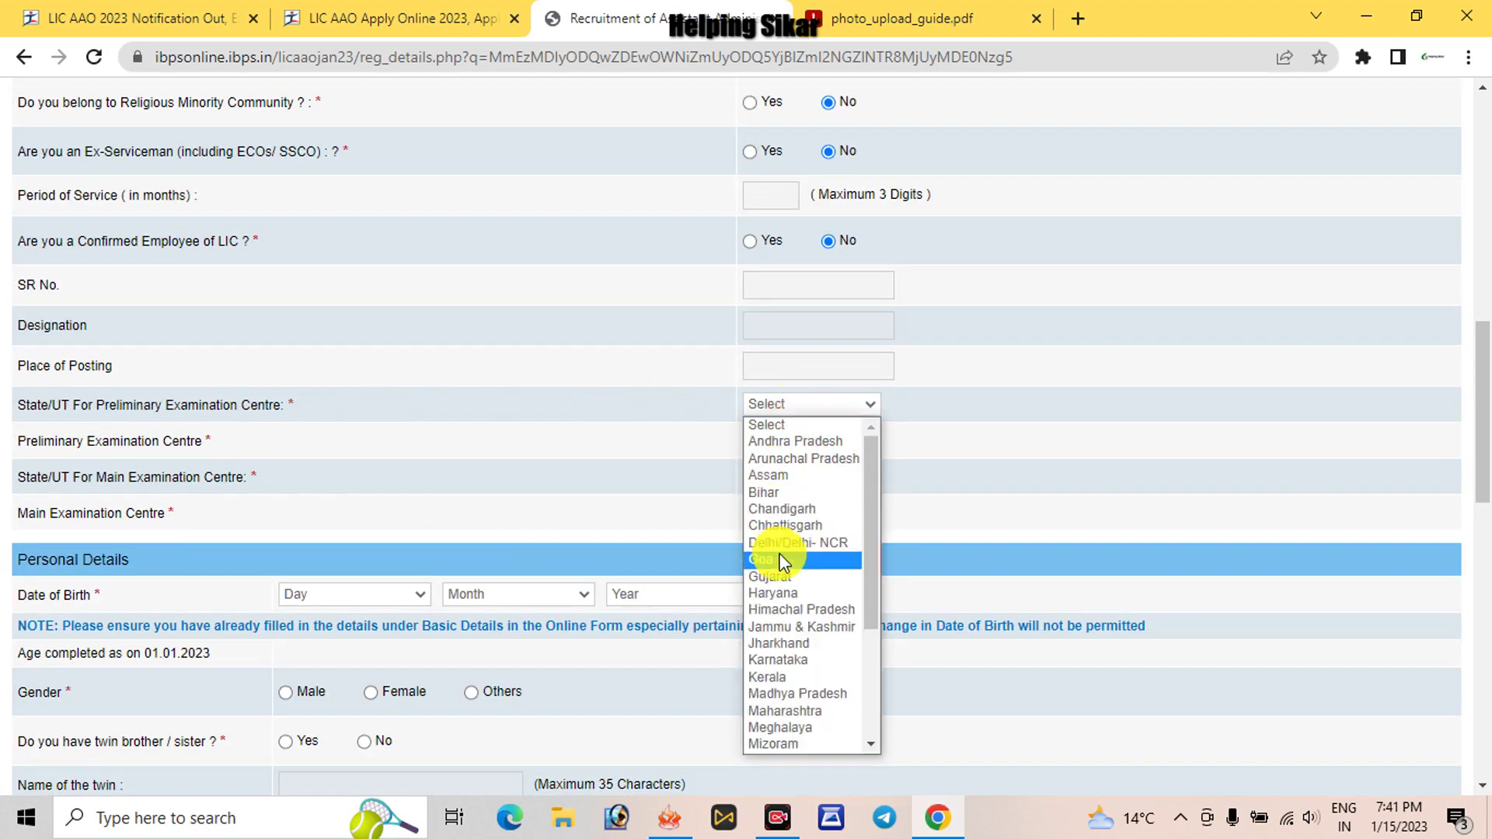
pyautogui.scroll(-4, 782, 561)
pyautogui.click(678, 465)
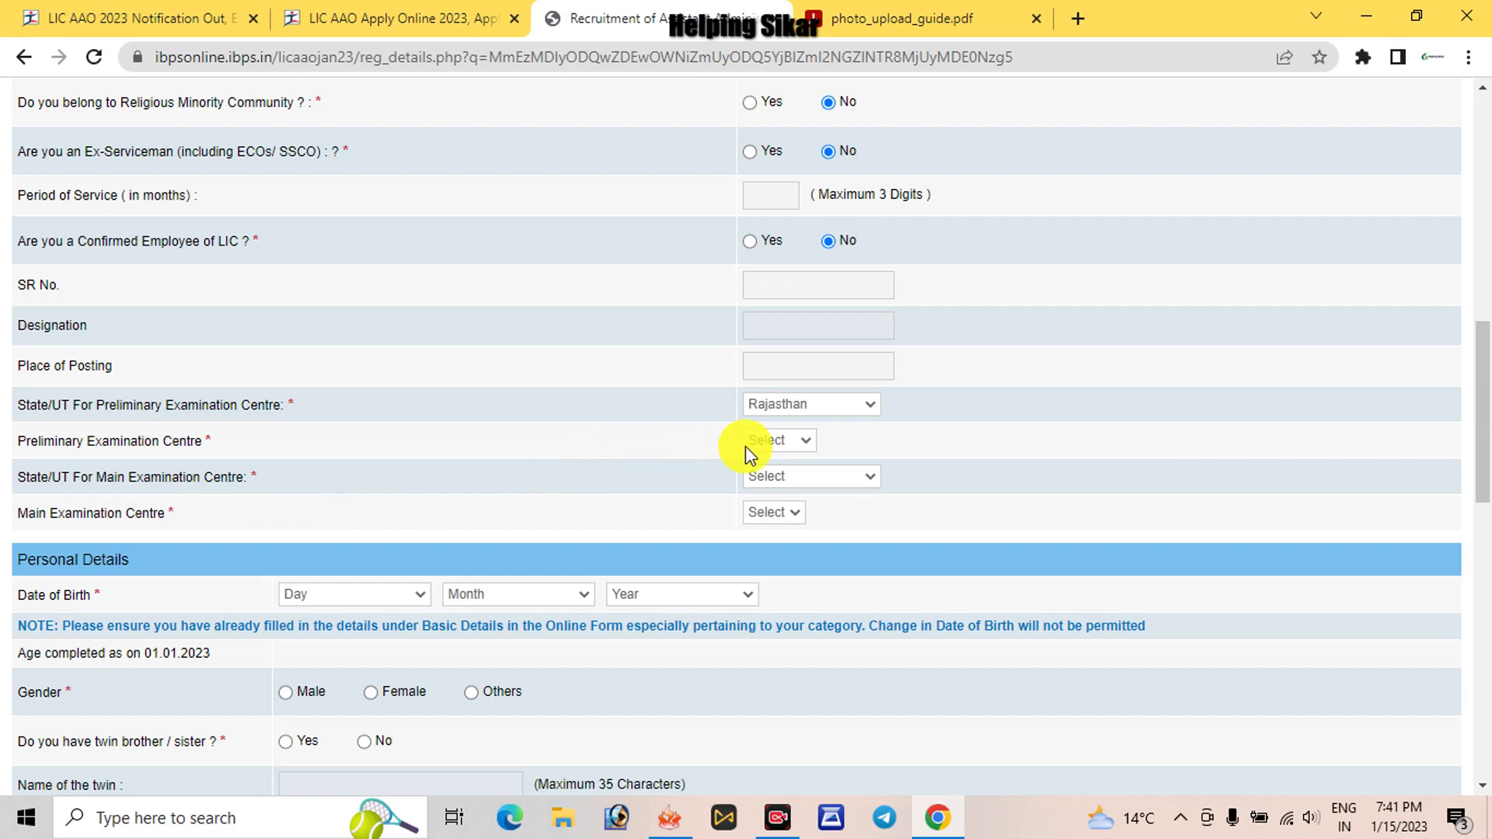
pyautogui.click(788, 441)
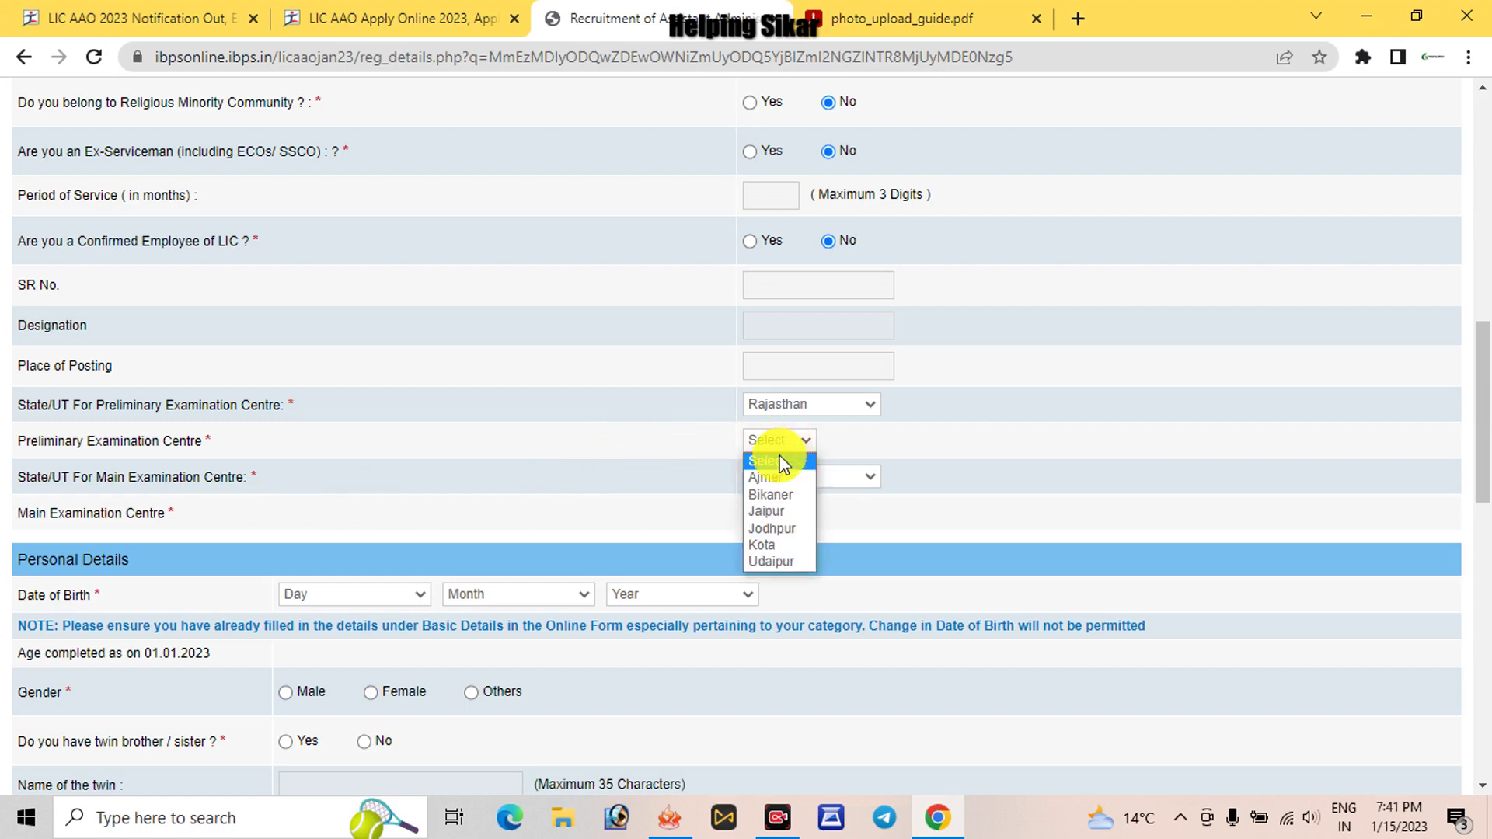
pyautogui.click(770, 509)
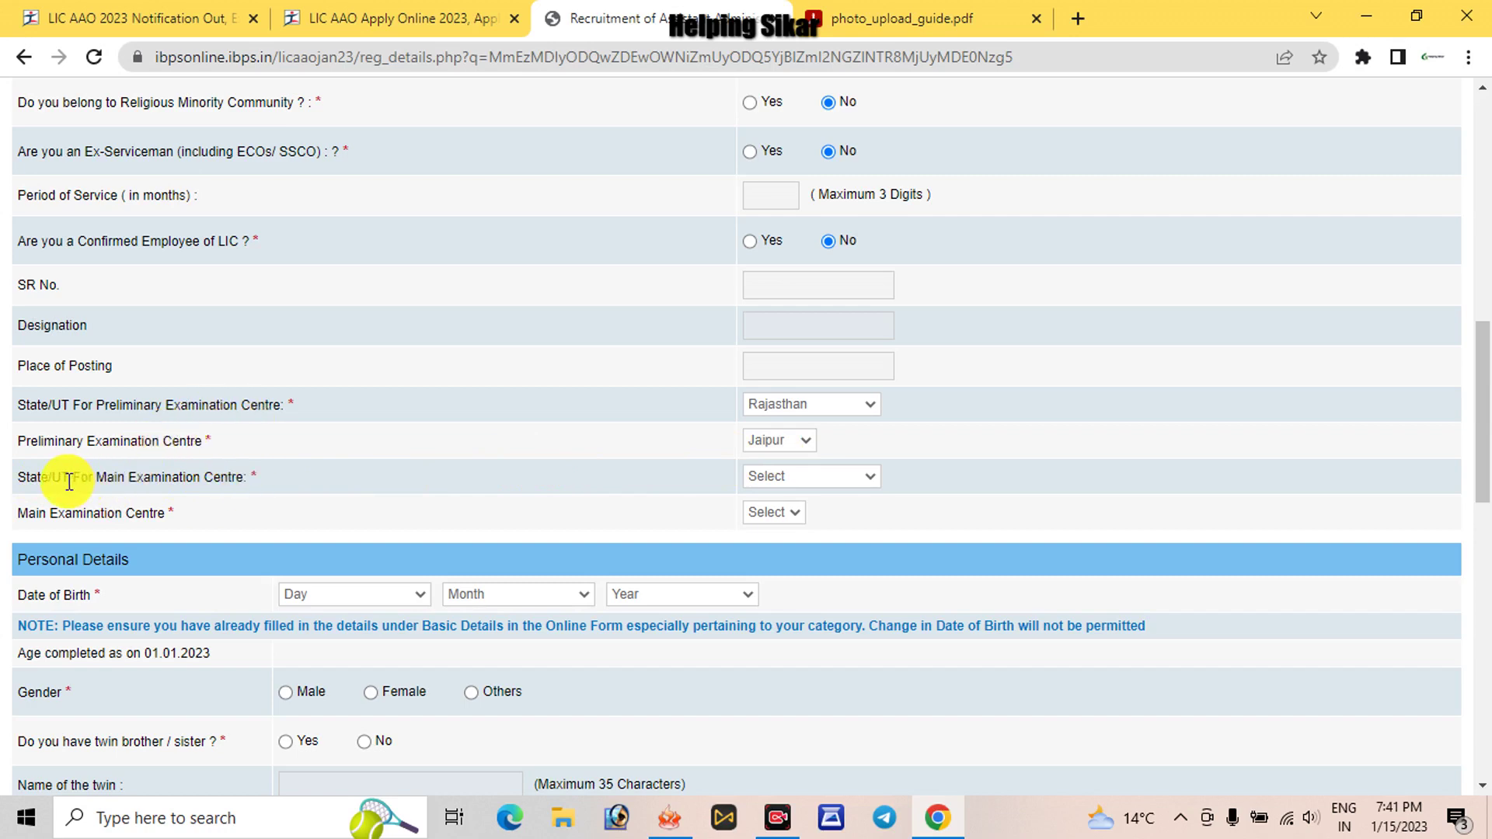
# Step: Set the main examination state to Rajasthan and its examination centre to Jaipur
pyautogui.click(826, 478)
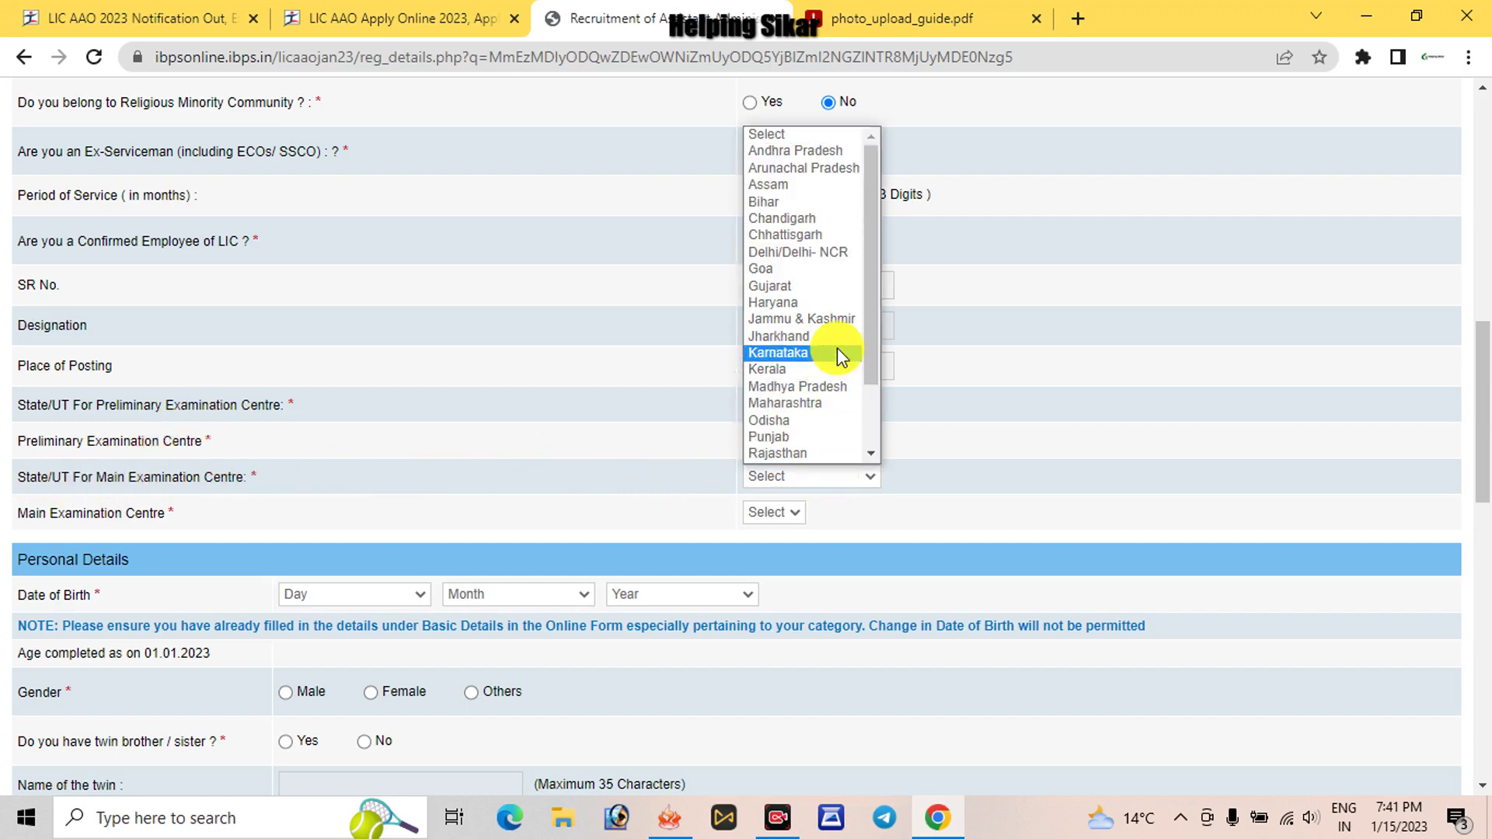
pyautogui.scroll(-1, 837, 346)
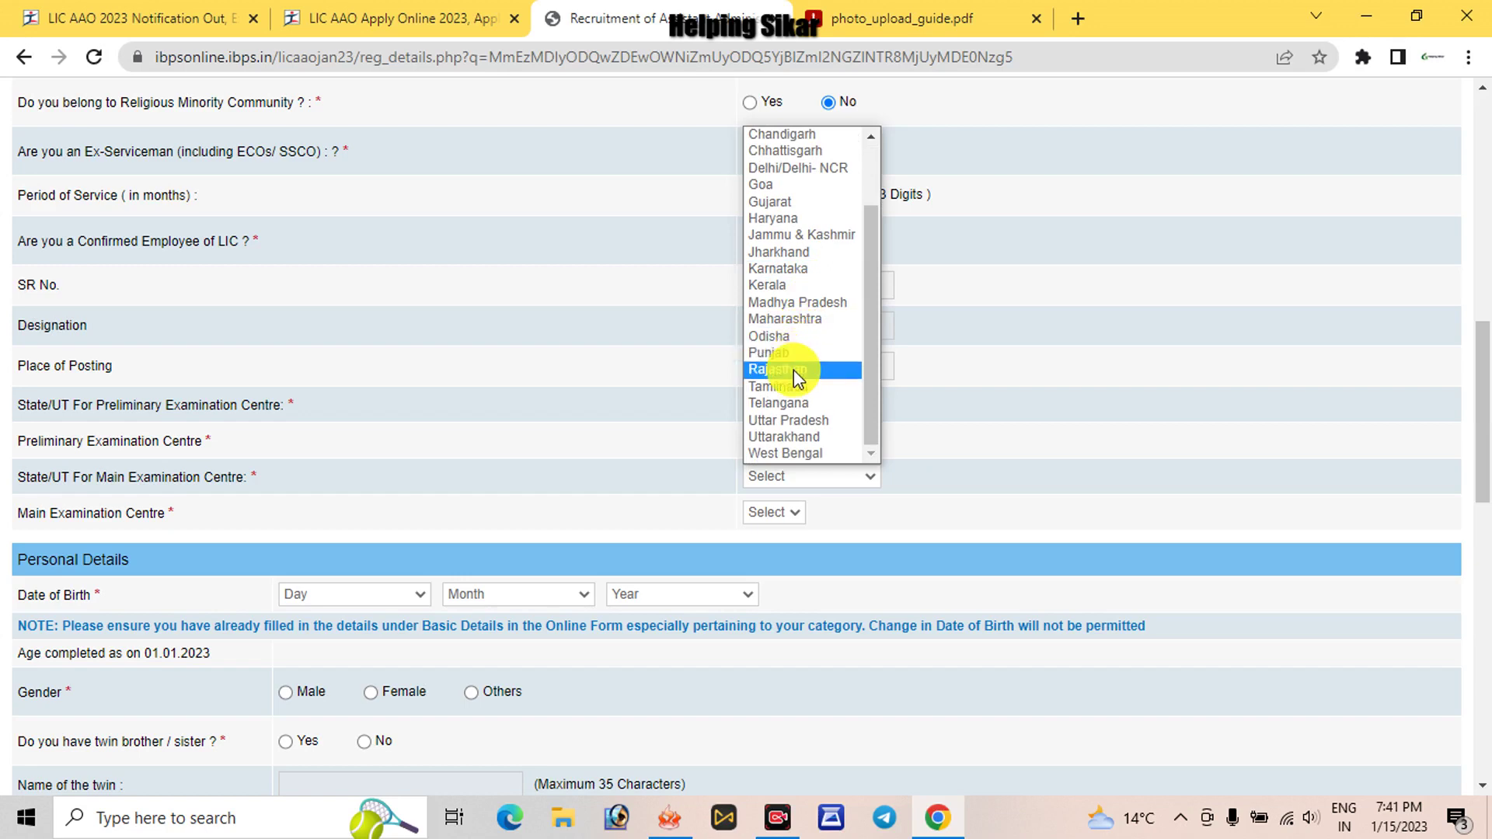
pyautogui.click(777, 370)
pyautogui.click(775, 513)
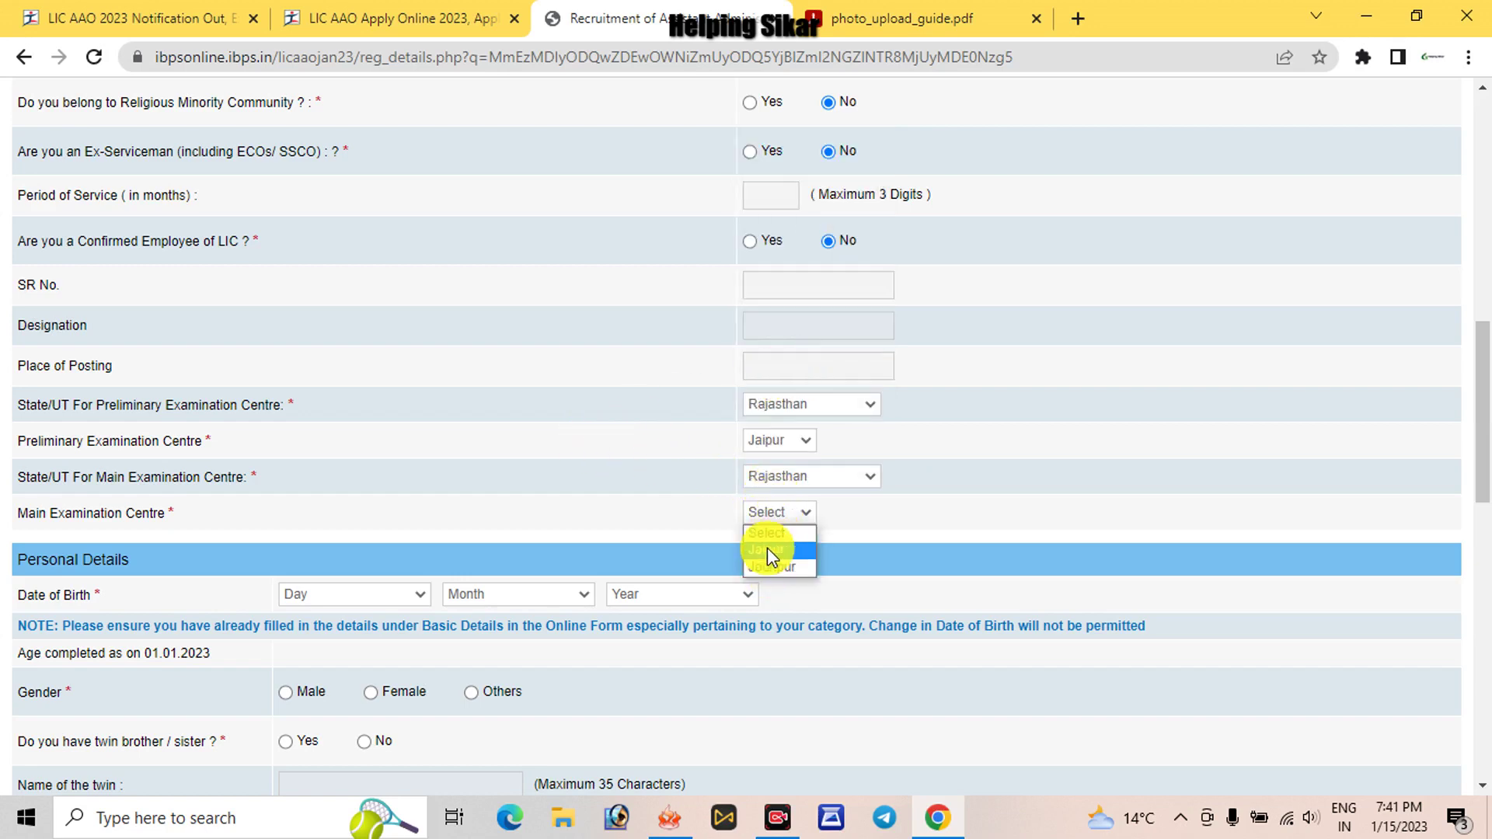
pyautogui.click(767, 551)
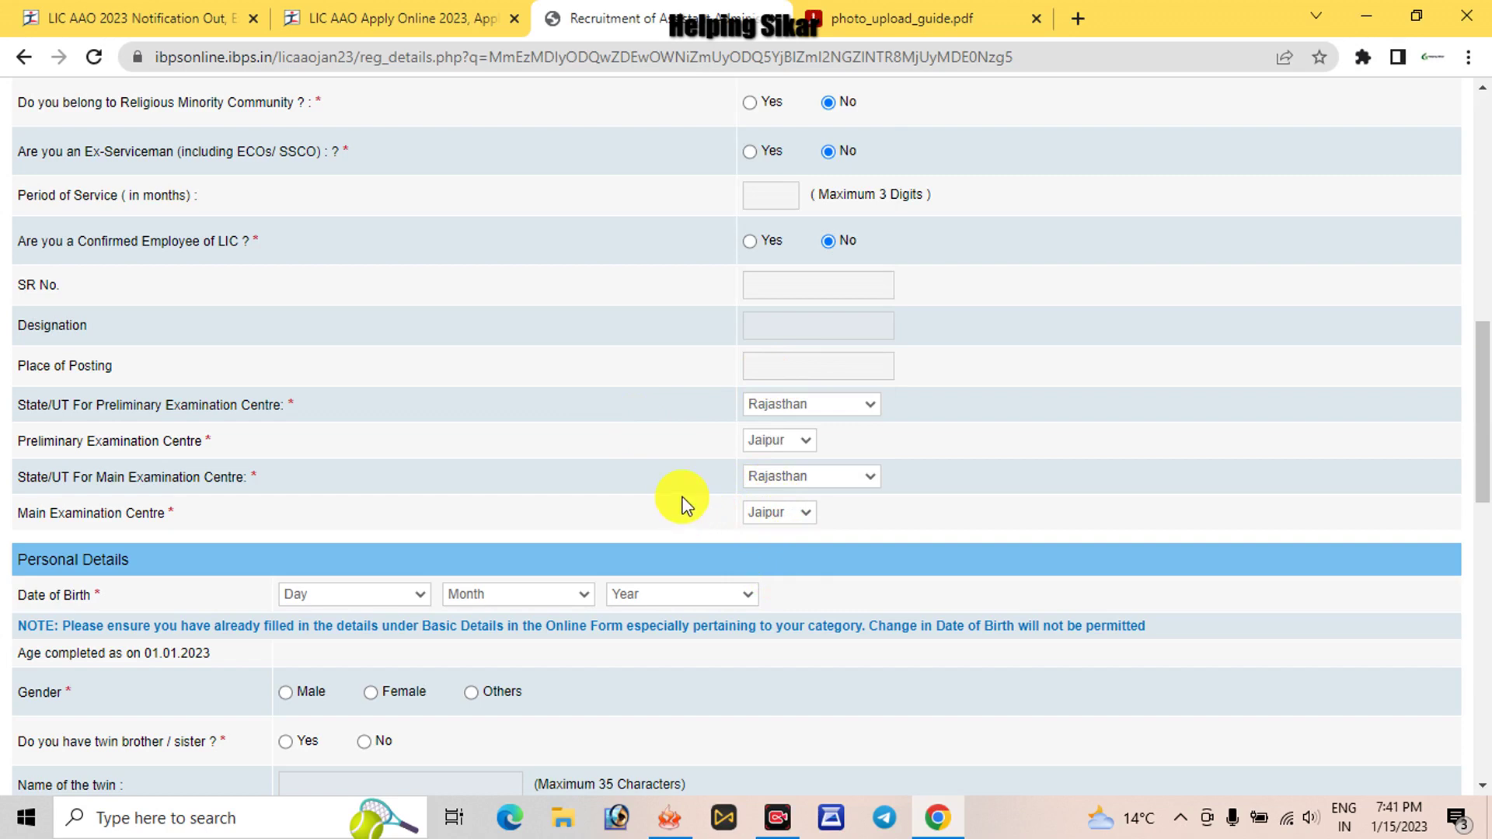
# Step: Fill in the day, month and year of the applicant's date of birth in Personal Details
pyautogui.scroll(-3, 681, 502)
pyautogui.scroll(-3, 683, 498)
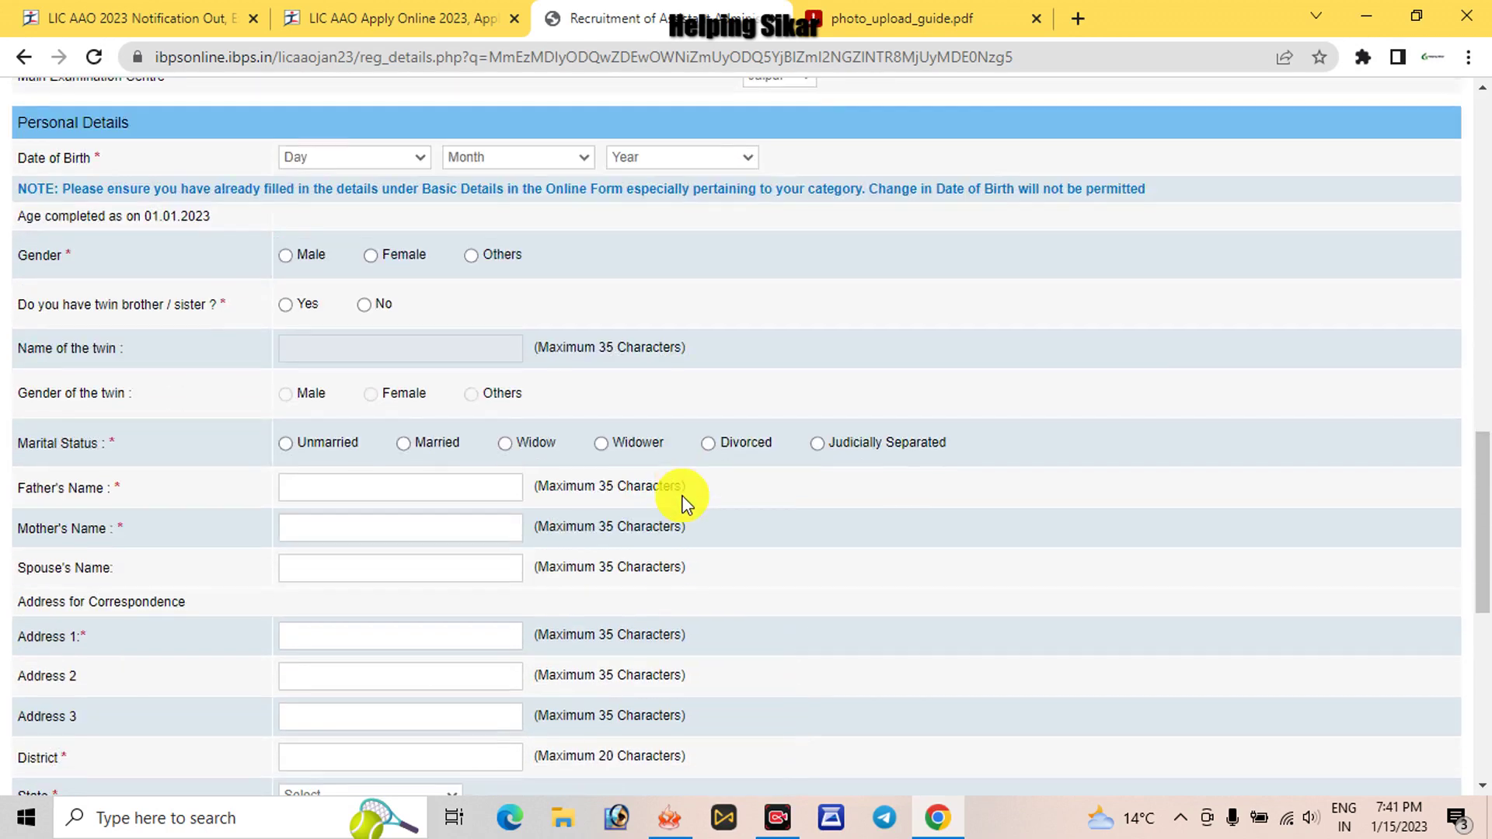
pyautogui.click(321, 158)
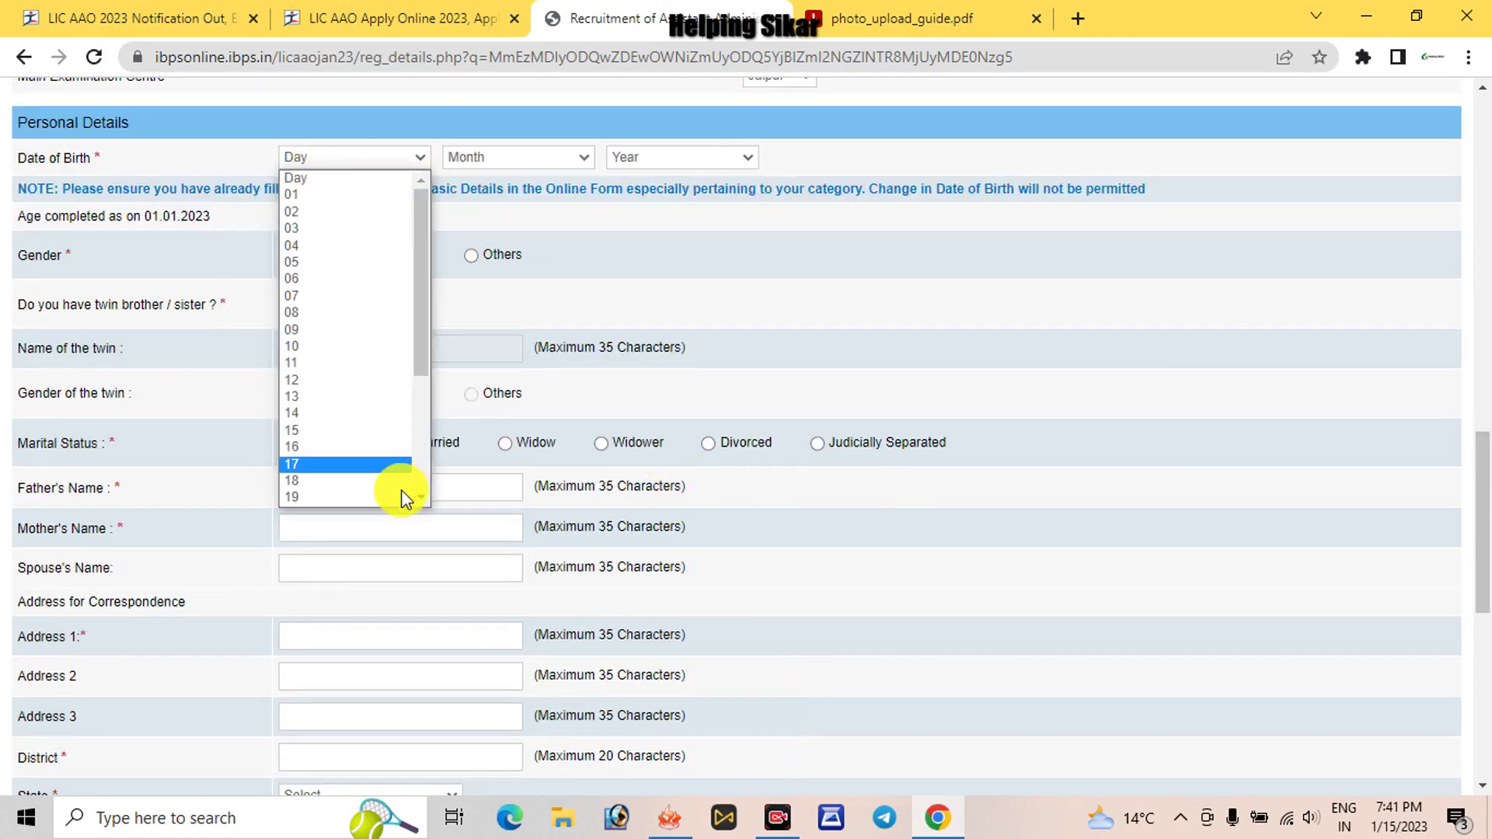
pyautogui.click(342, 264)
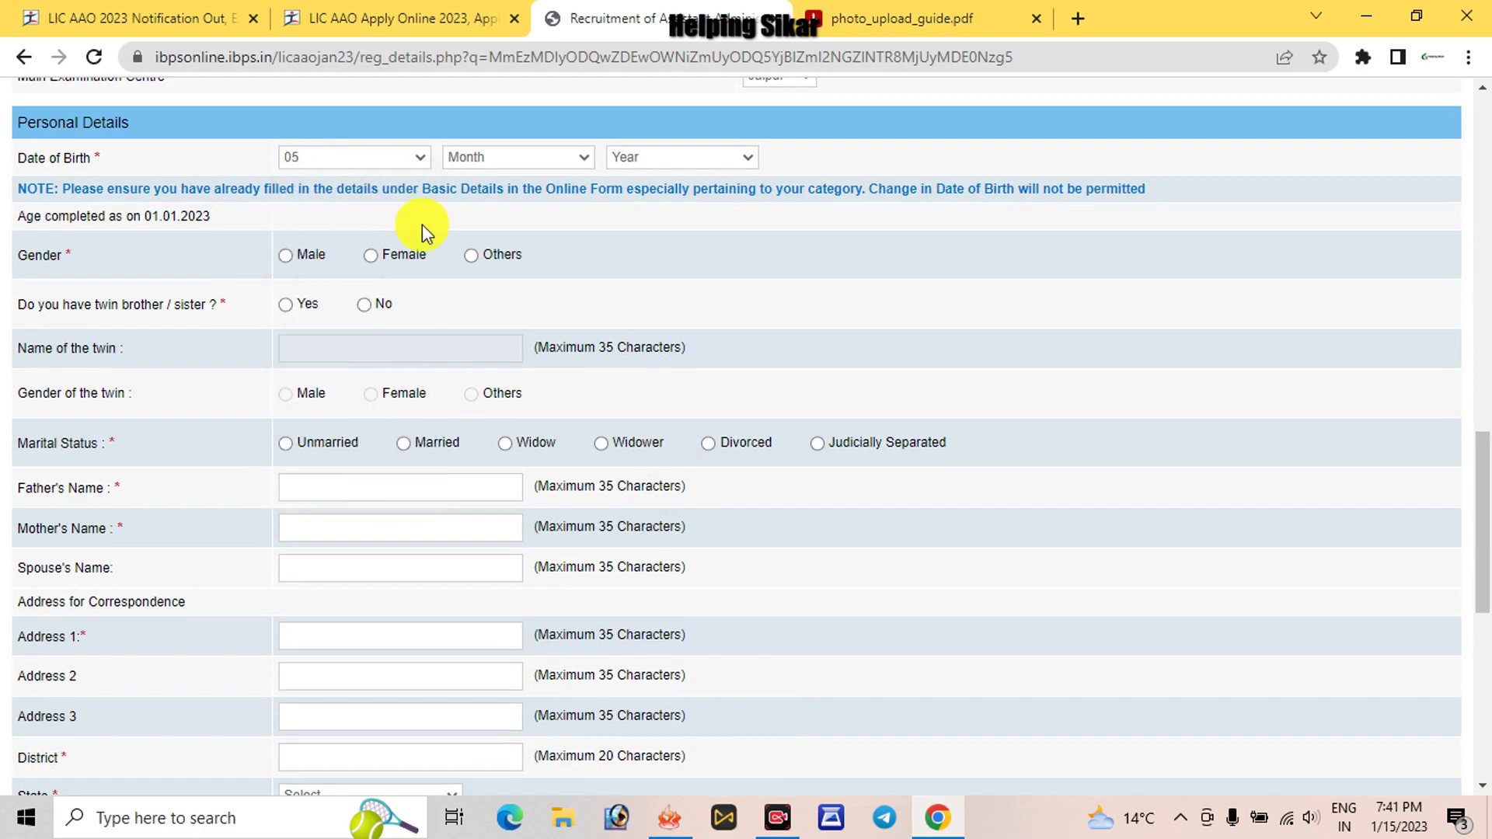
pyautogui.click(546, 160)
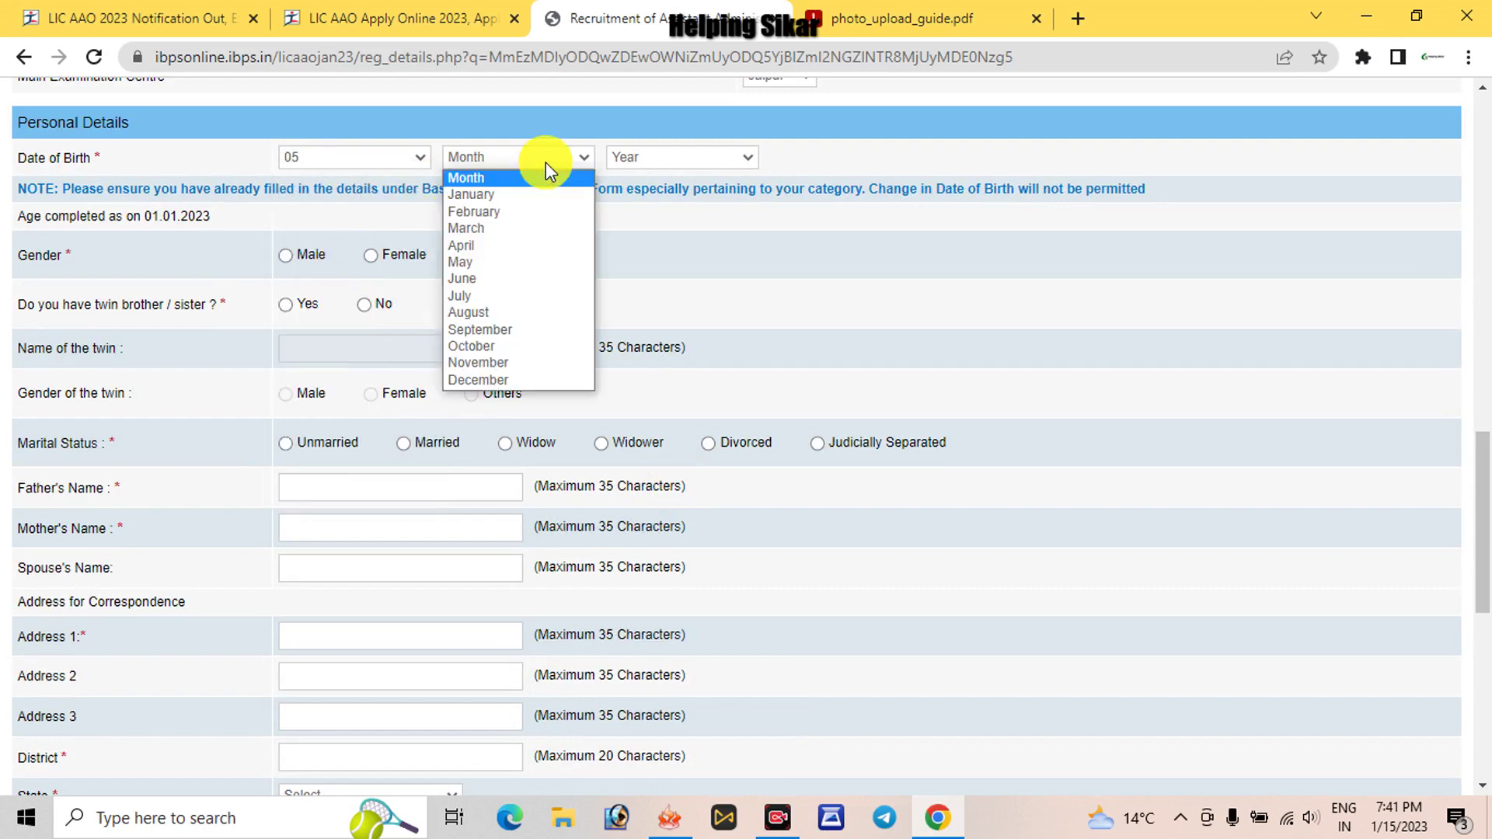
pyautogui.click(496, 295)
pyautogui.click(635, 159)
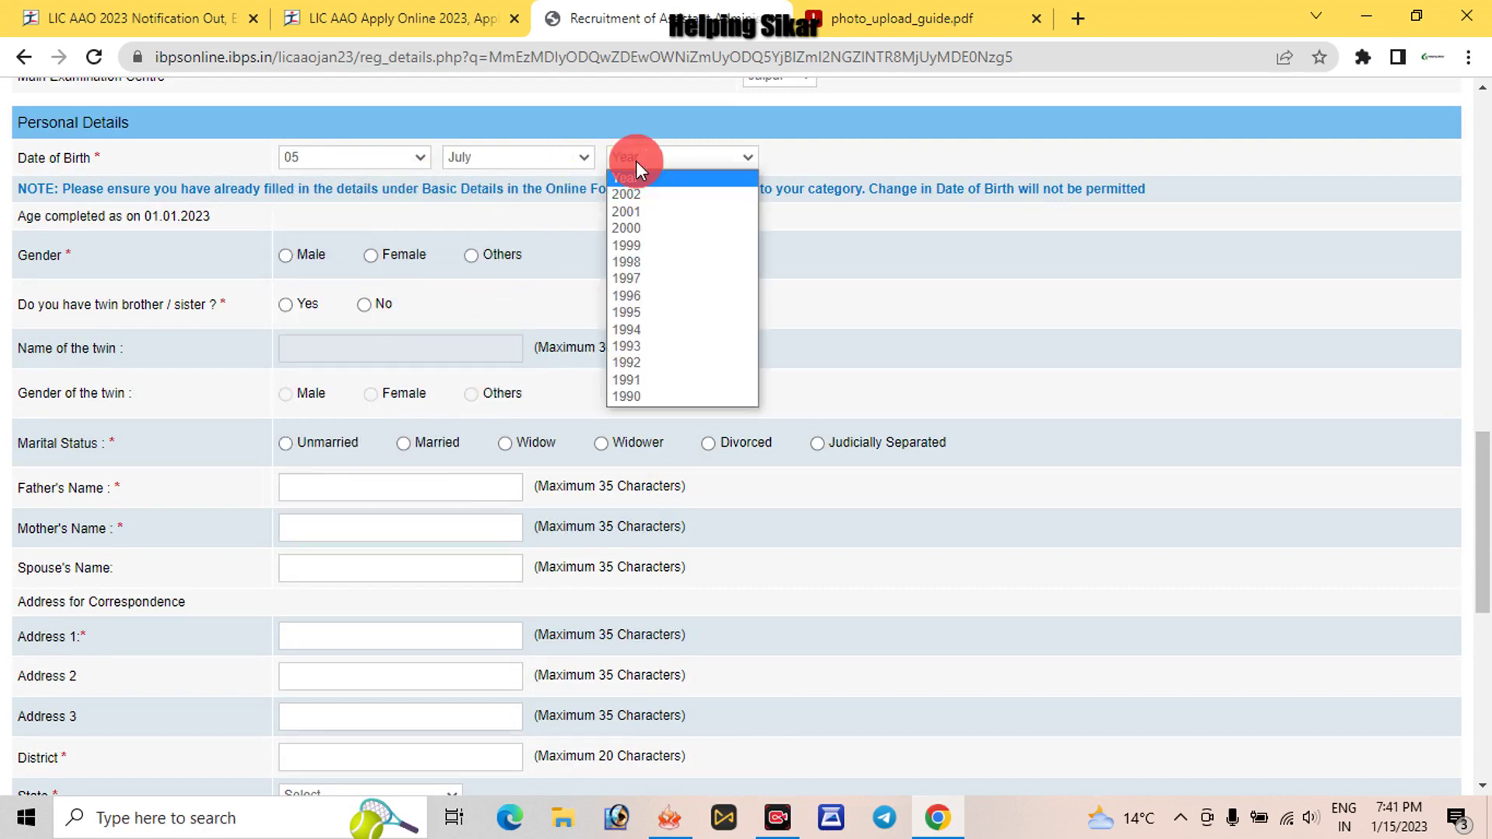
pyautogui.click(649, 256)
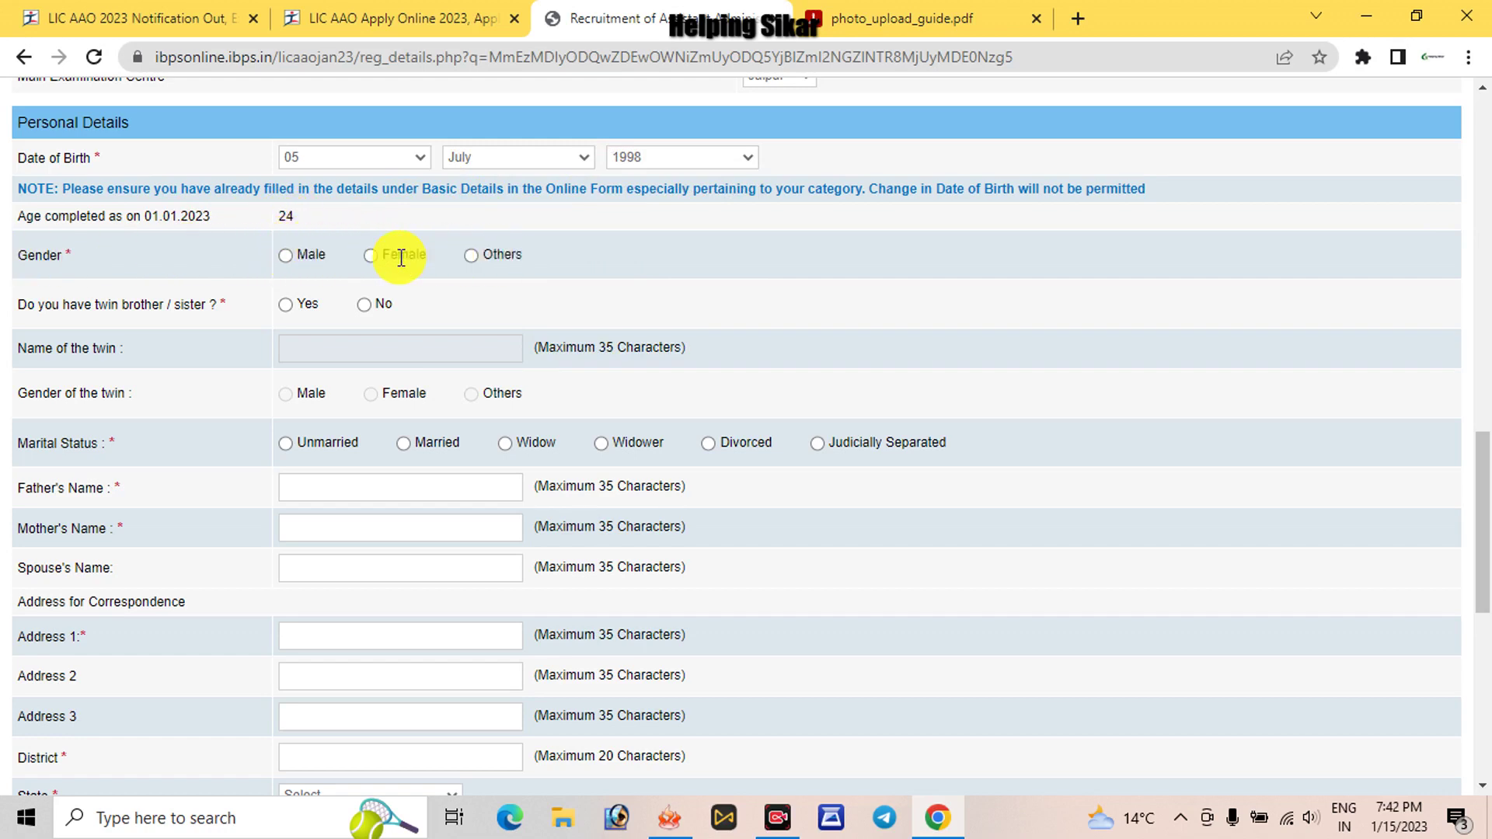
# Step: Set the gender to Male, answer No to having a twin, and set the marital status to Unmarried
pyautogui.click(286, 257)
pyautogui.click(366, 307)
pyautogui.click(285, 443)
# Step: Go through the father's, mother's and spouse's name fields and the correspondence address and district fields
pyautogui.scroll(-3, 196, 465)
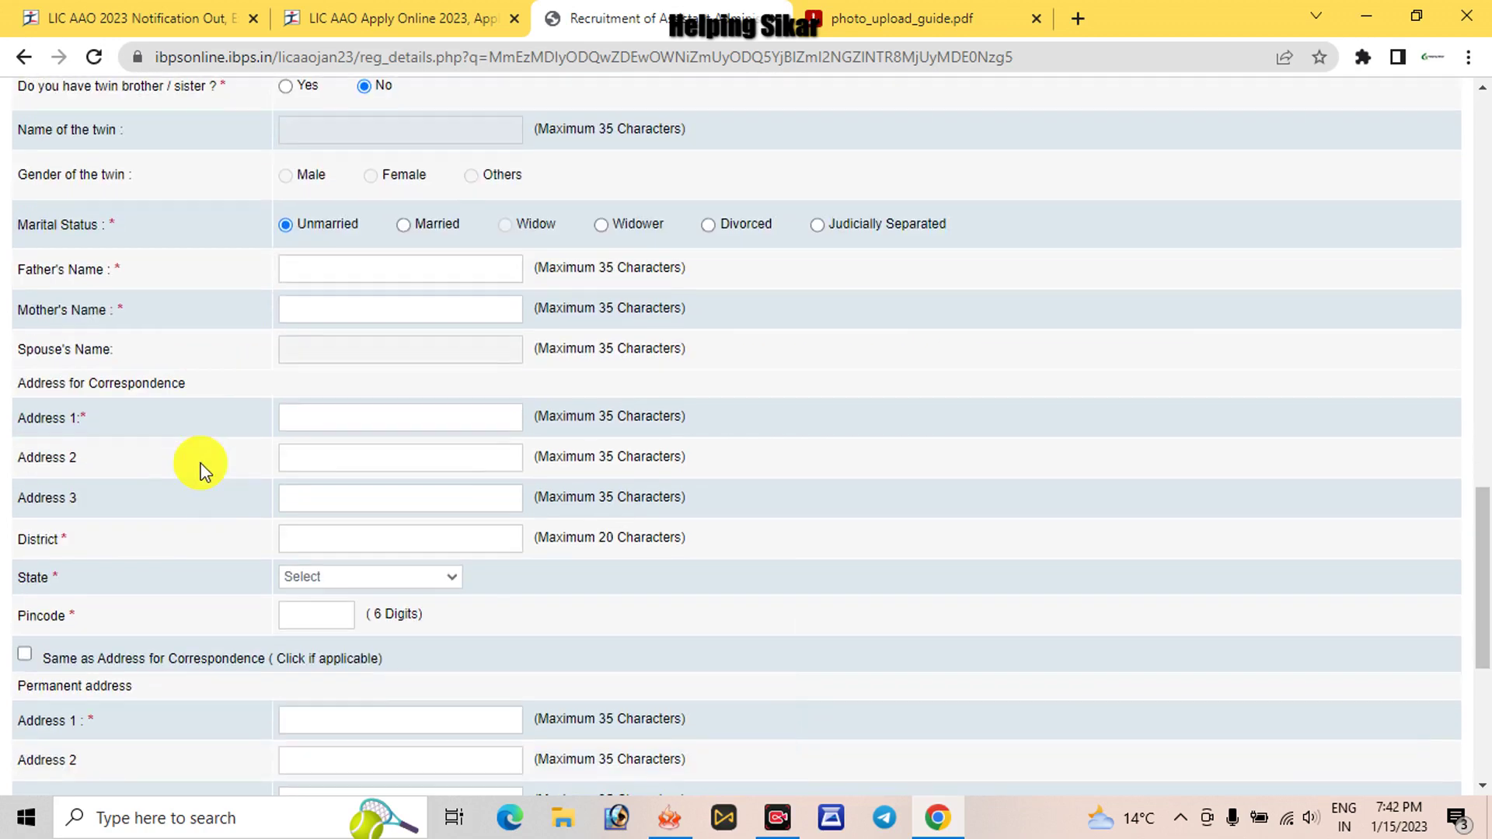
pyautogui.click(339, 269)
pyautogui.click(337, 268)
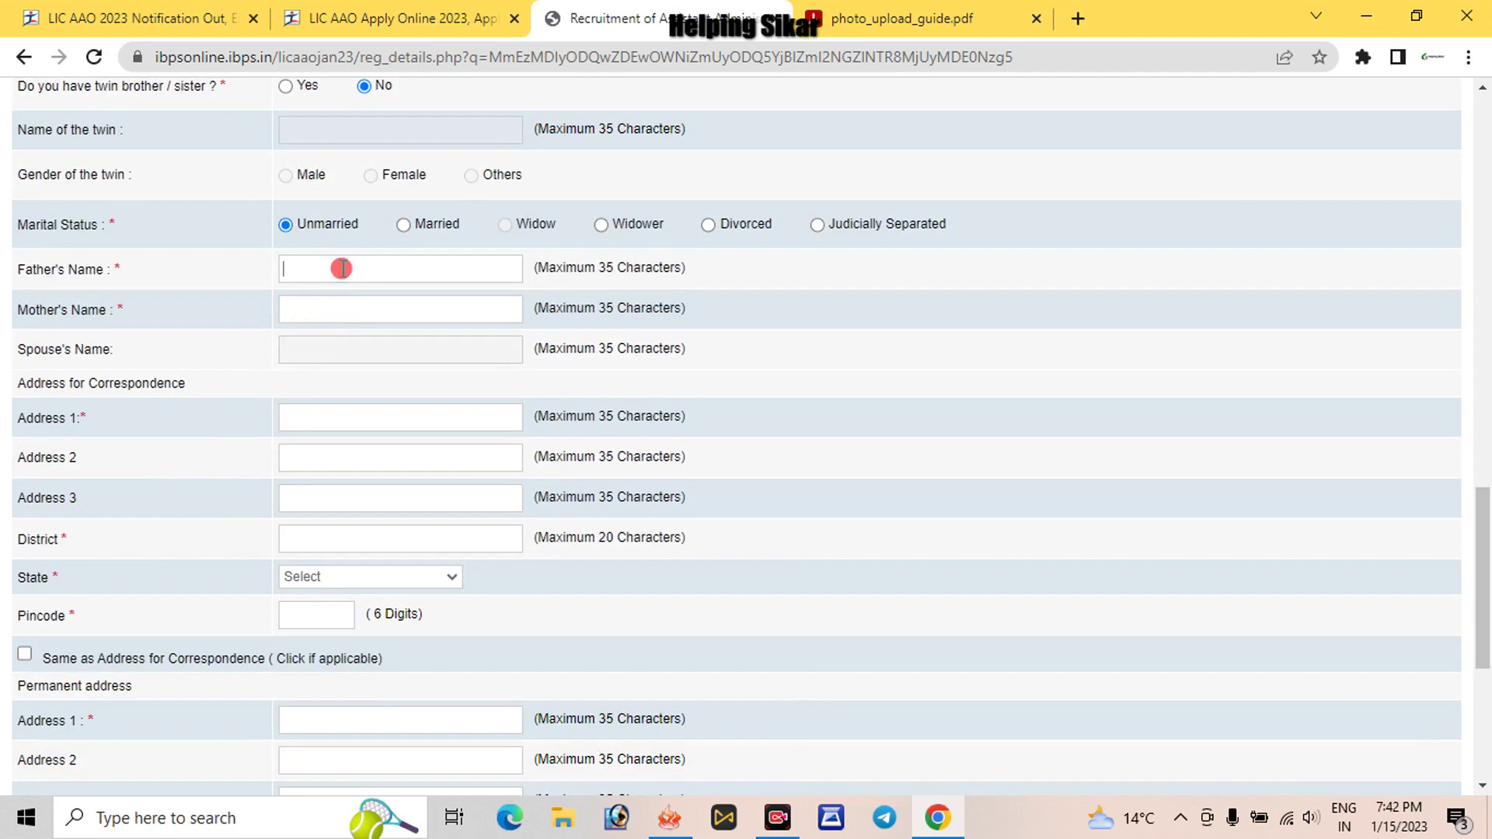
pyautogui.click(327, 315)
pyautogui.click(334, 351)
pyautogui.click(303, 414)
pyautogui.click(304, 460)
pyautogui.click(318, 536)
# Step: Set the state of the correspondence address to Rajasthan
pyautogui.click(317, 577)
pyautogui.scroll(-5, 366, 385)
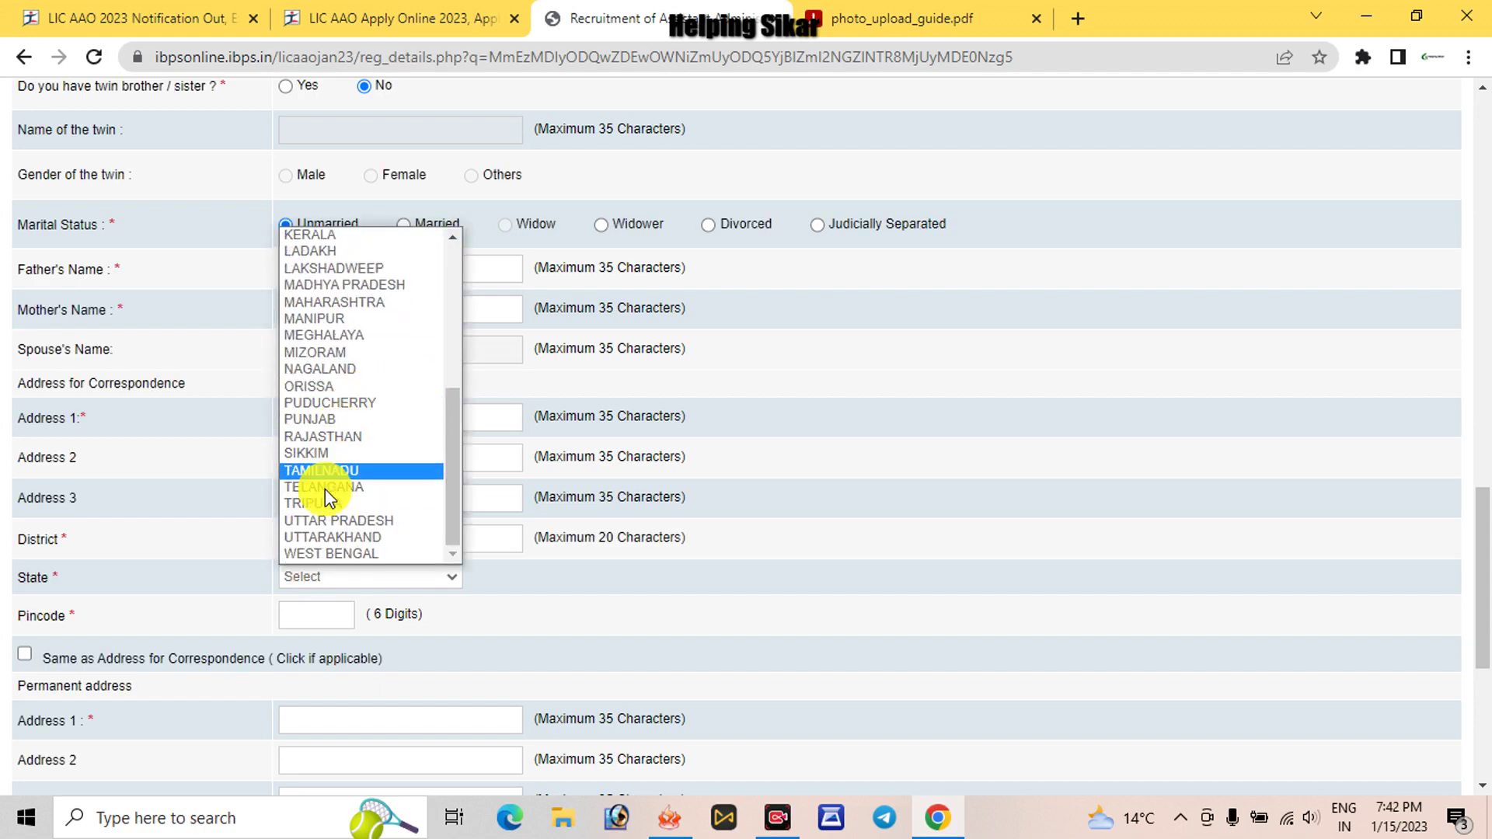
pyautogui.click(330, 436)
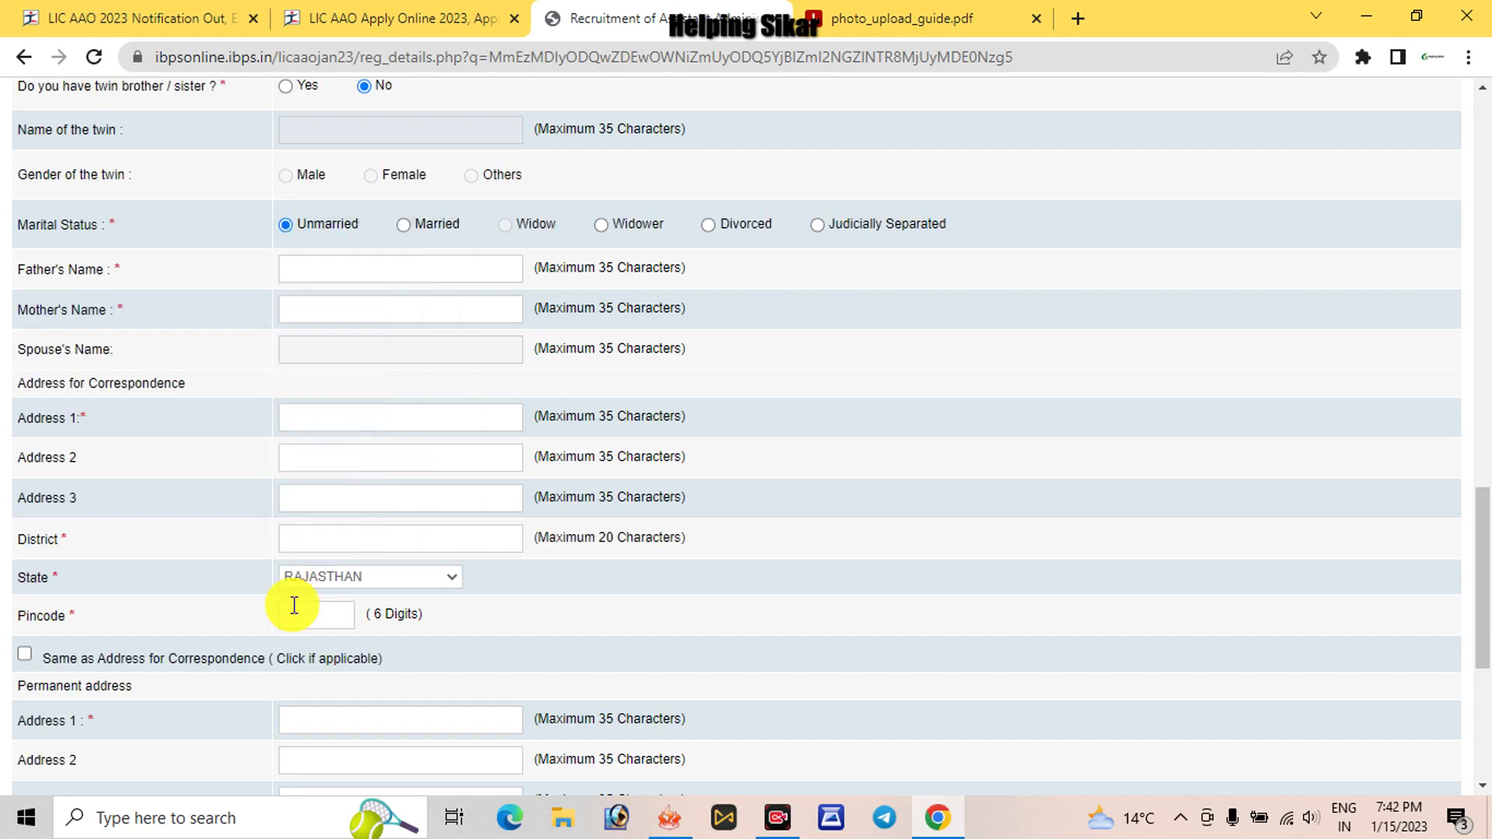
# Step: Choose Permanent Address as the address for GST invoicing
pyautogui.scroll(-5, 203, 619)
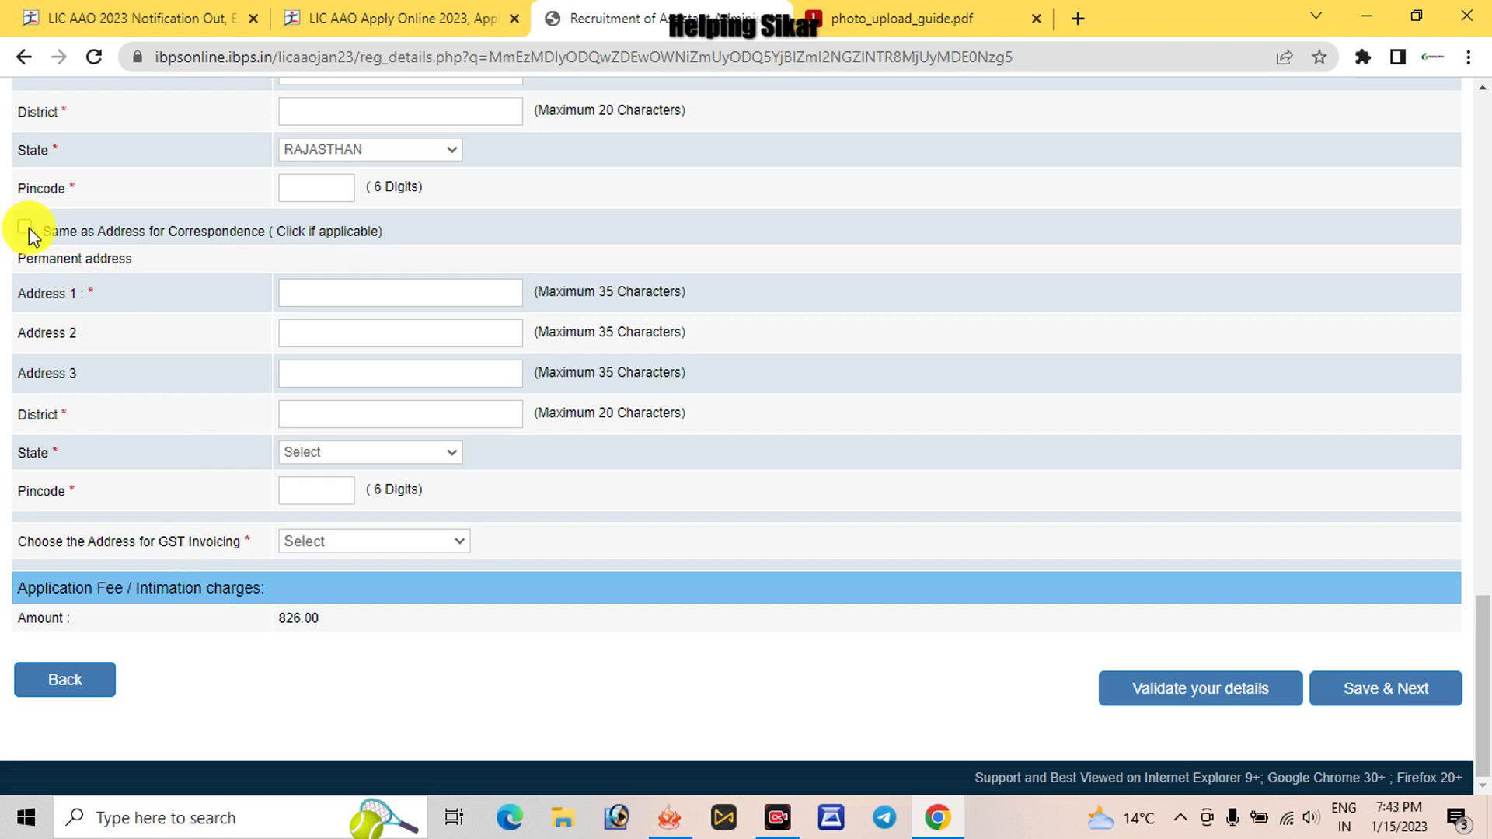
pyautogui.click(309, 544)
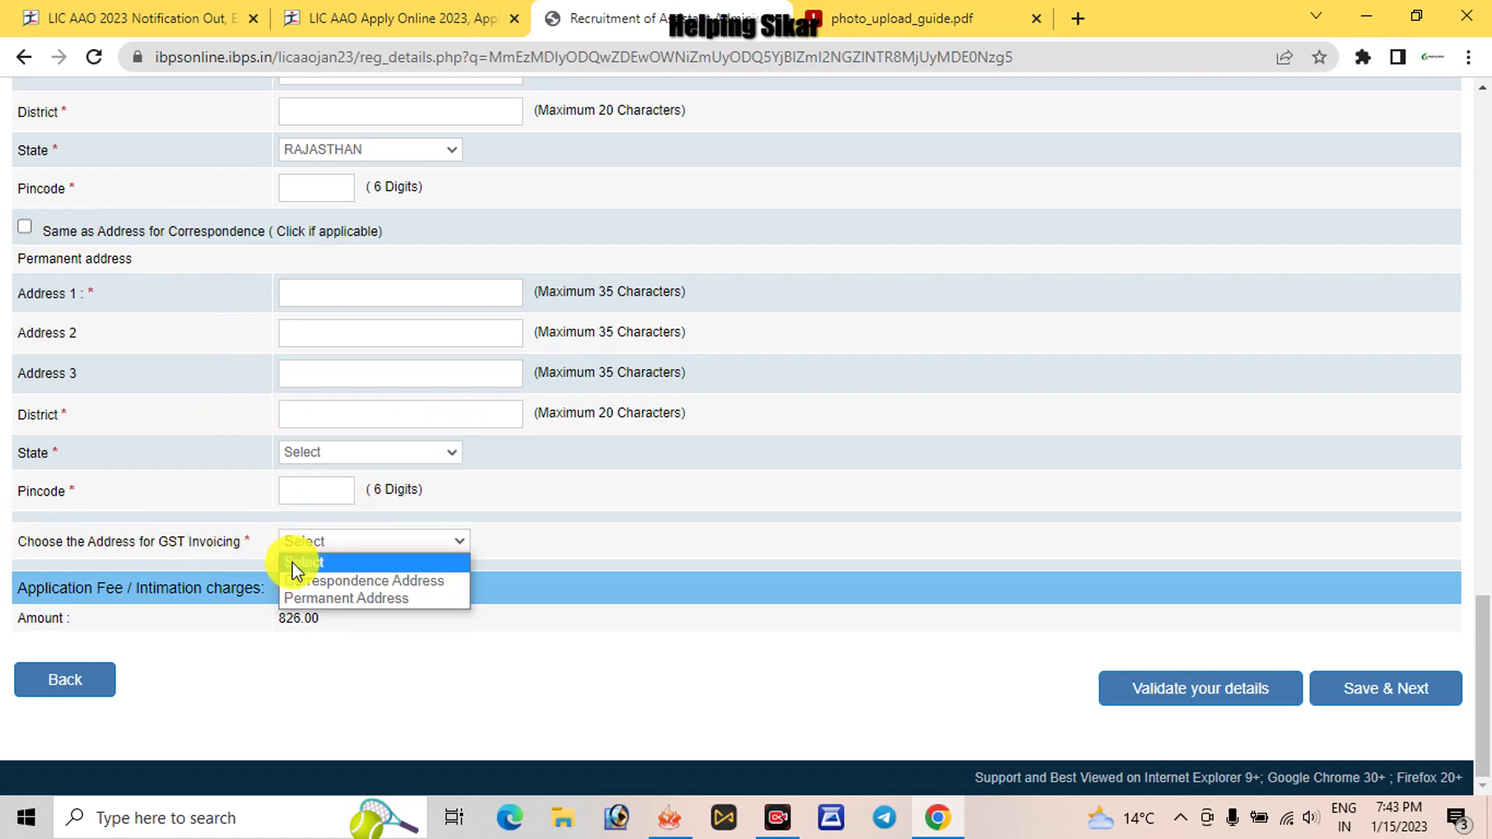
pyautogui.click(391, 600)
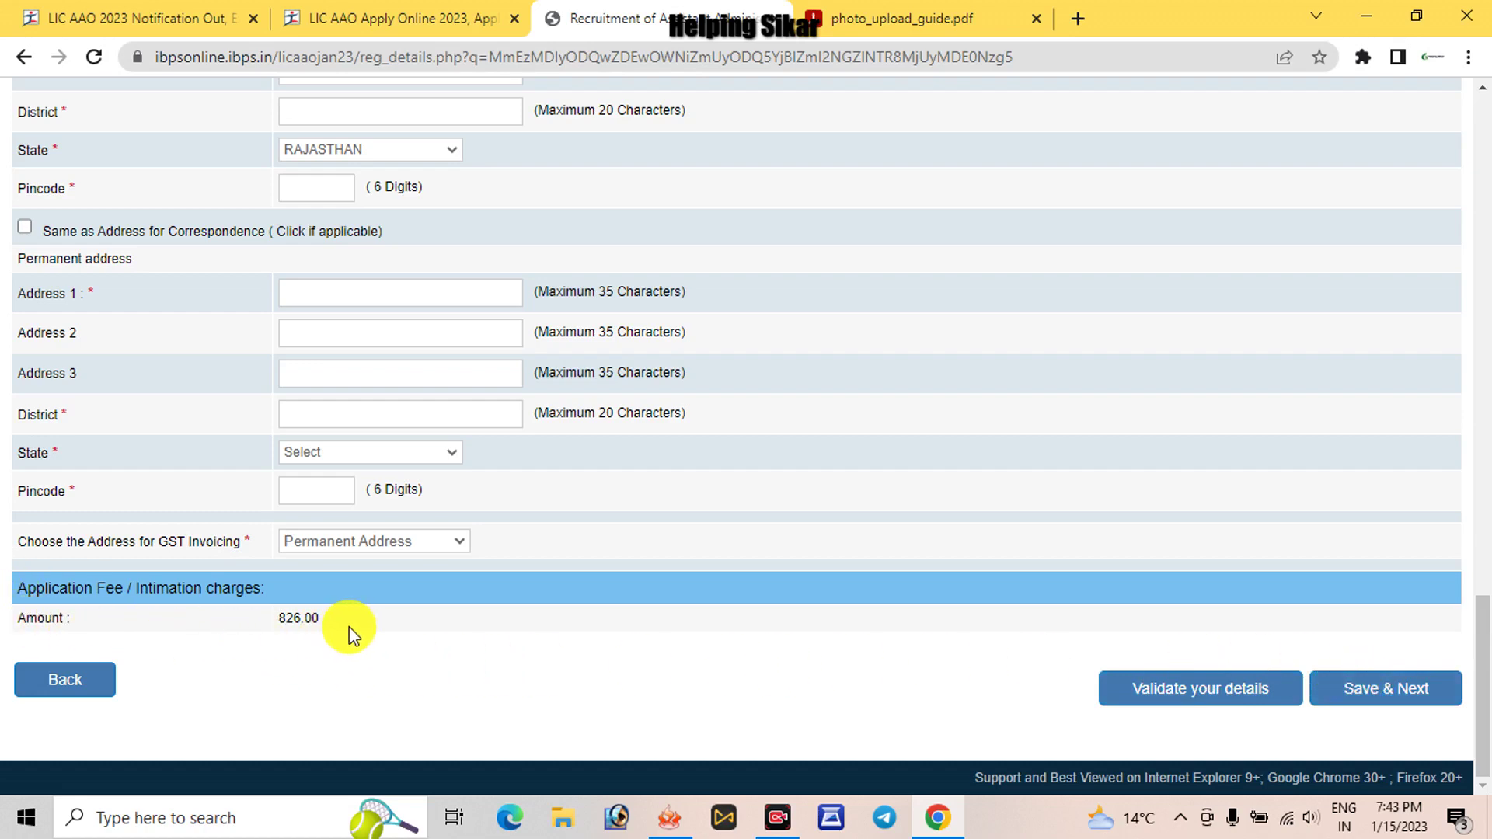
# Step: Check the application fee amount, then save the basic details and continue to the qualification, experience and languages section
pyautogui.click(300, 624)
pyautogui.click(298, 623)
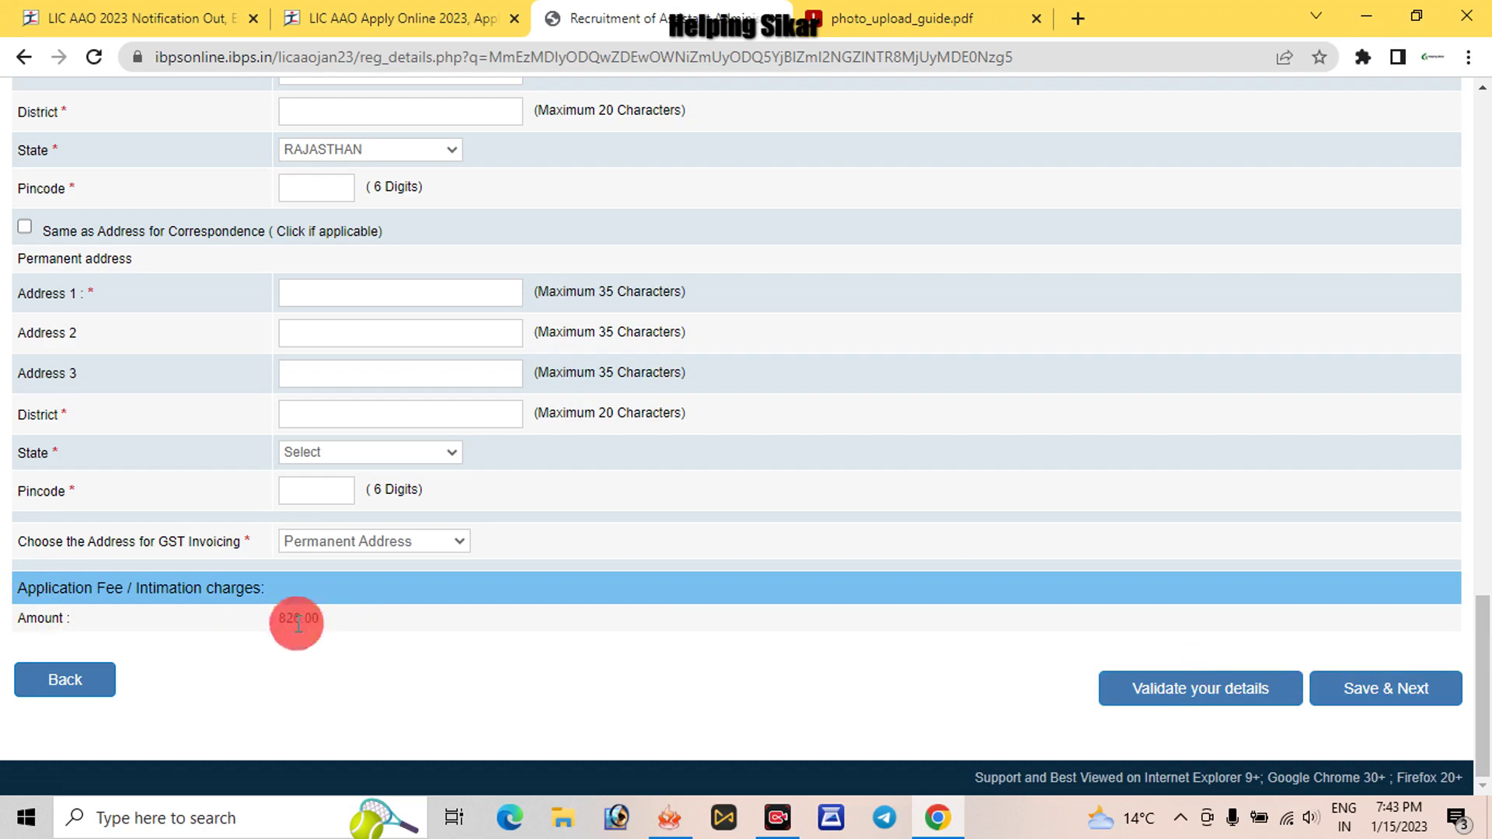
pyautogui.click(1397, 707)
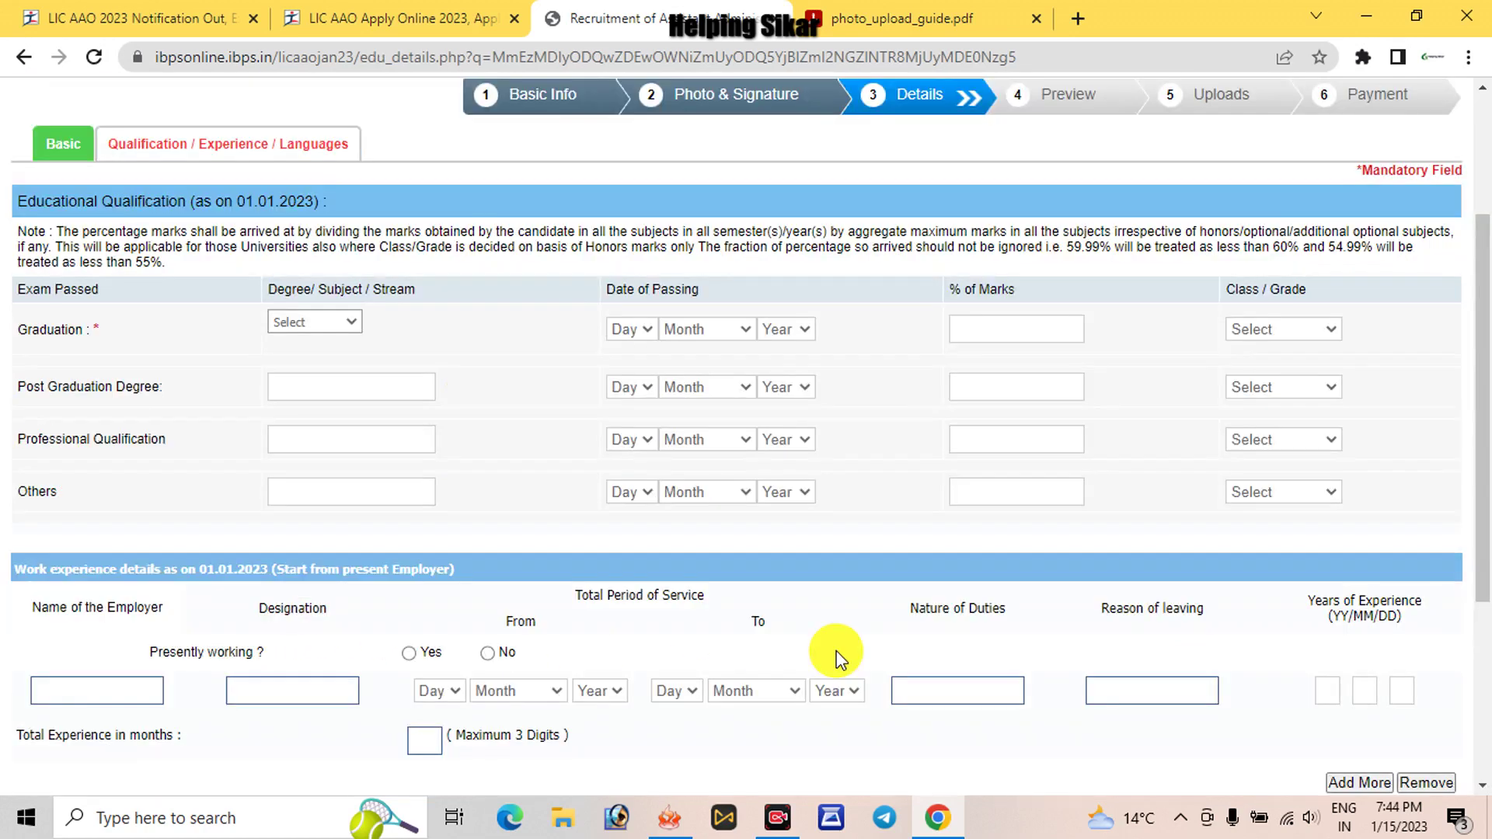
# Step: Set the graduation degree stream to Arts under Educational Qualification
pyautogui.click(299, 322)
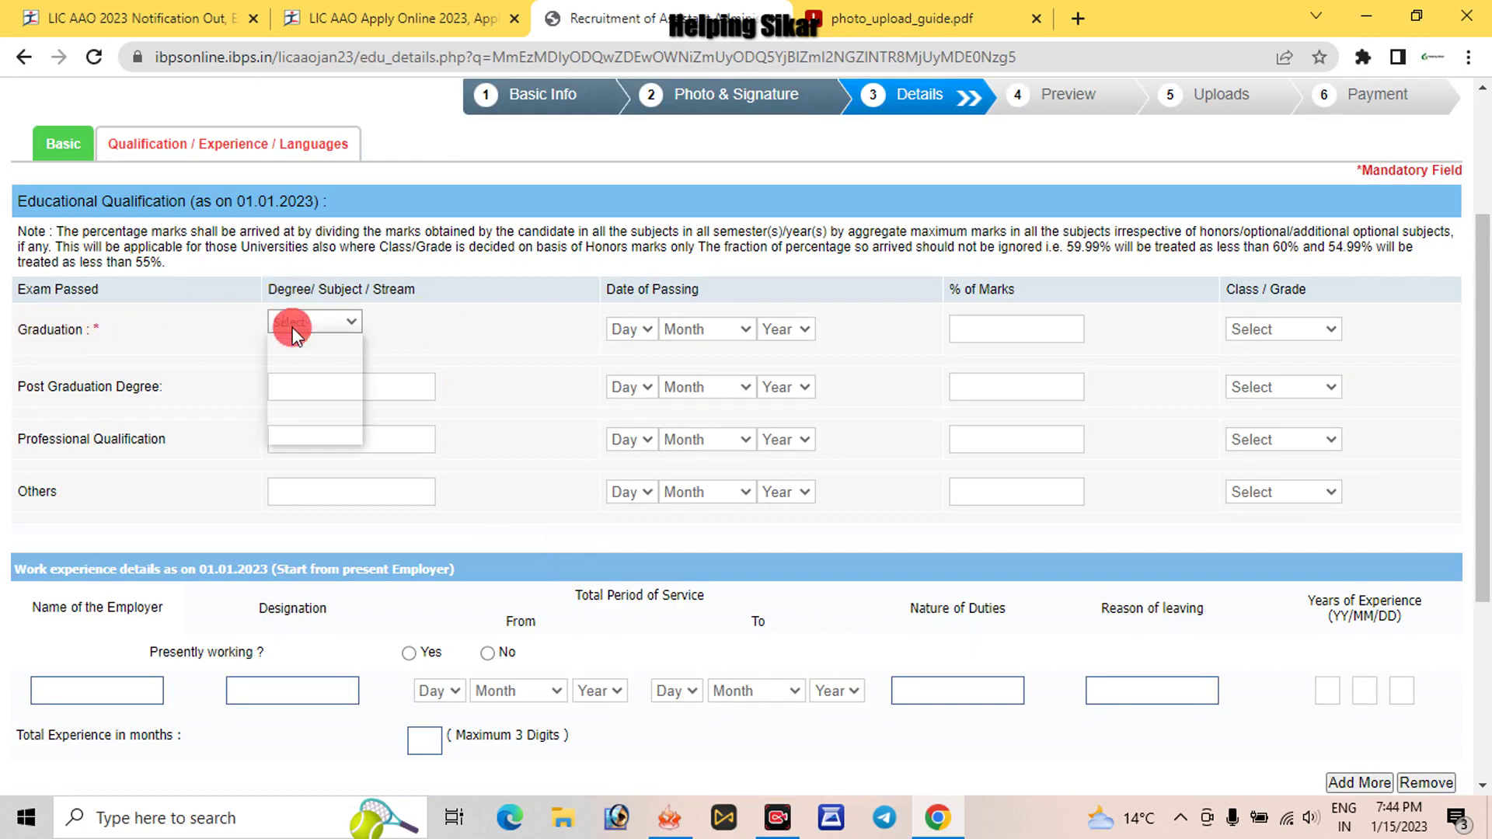
pyautogui.click(245, 330)
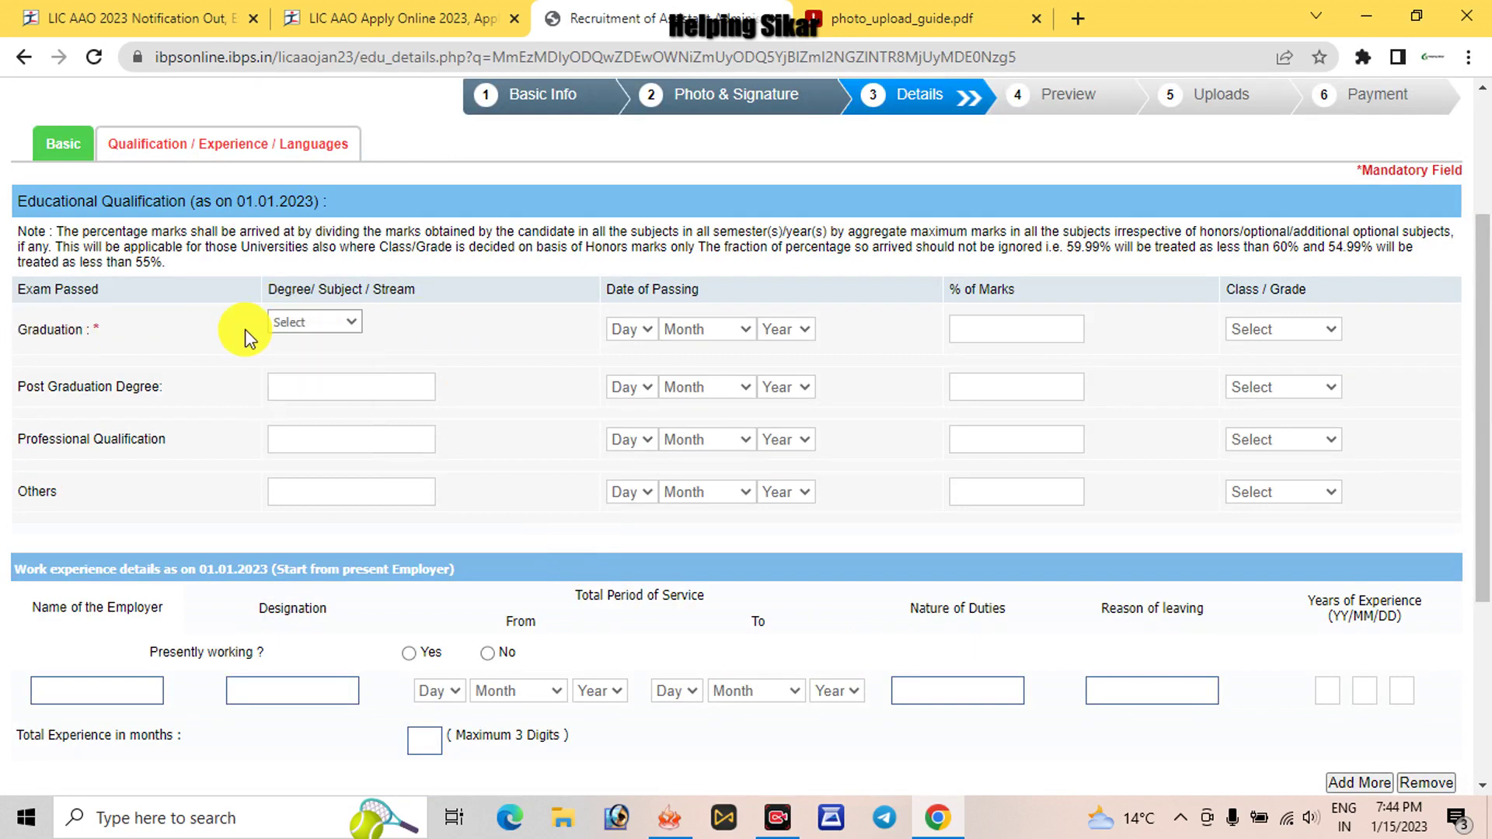
pyautogui.click(302, 324)
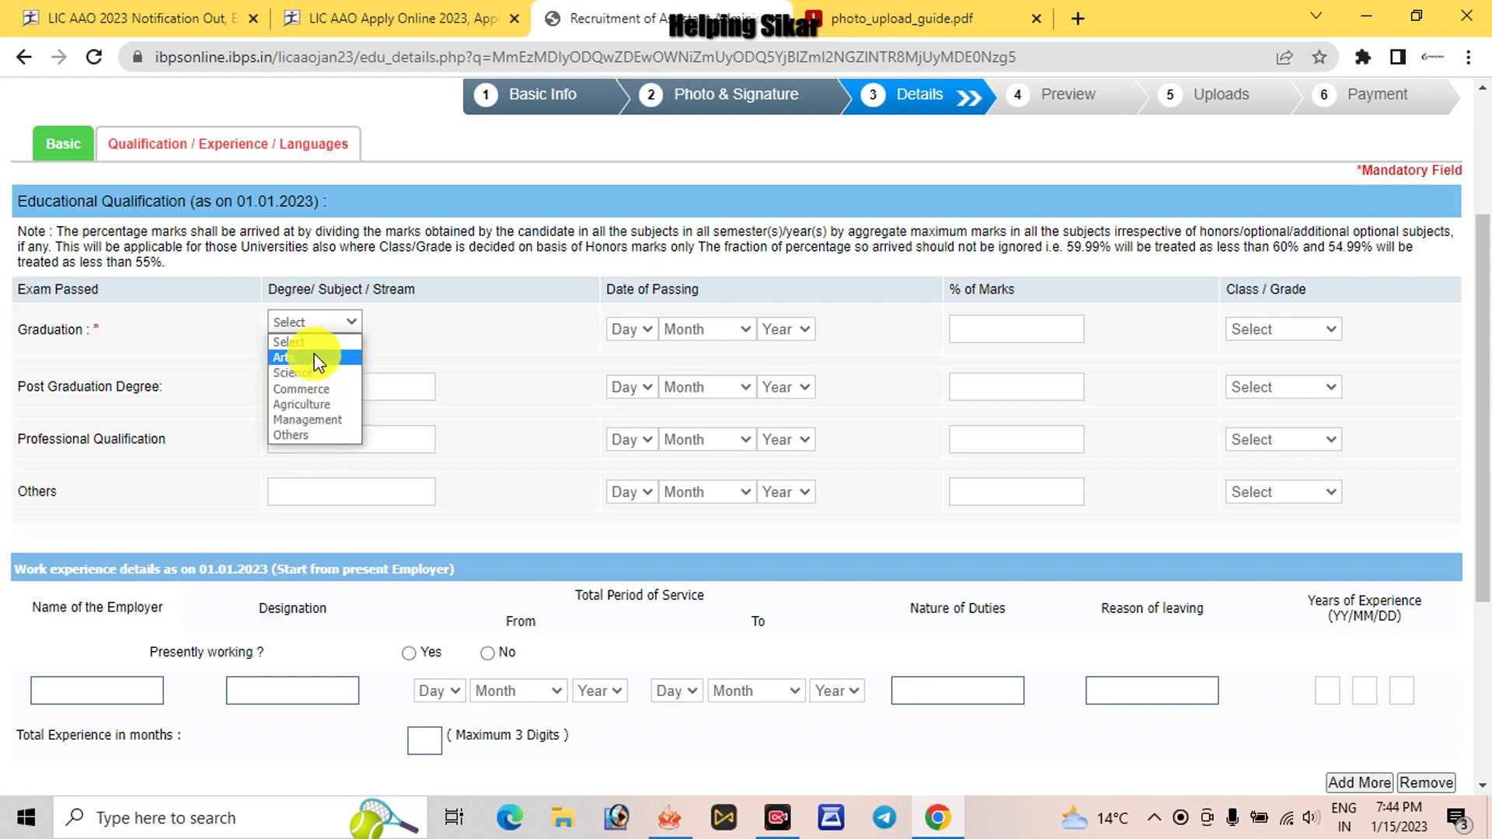
pyautogui.click(314, 358)
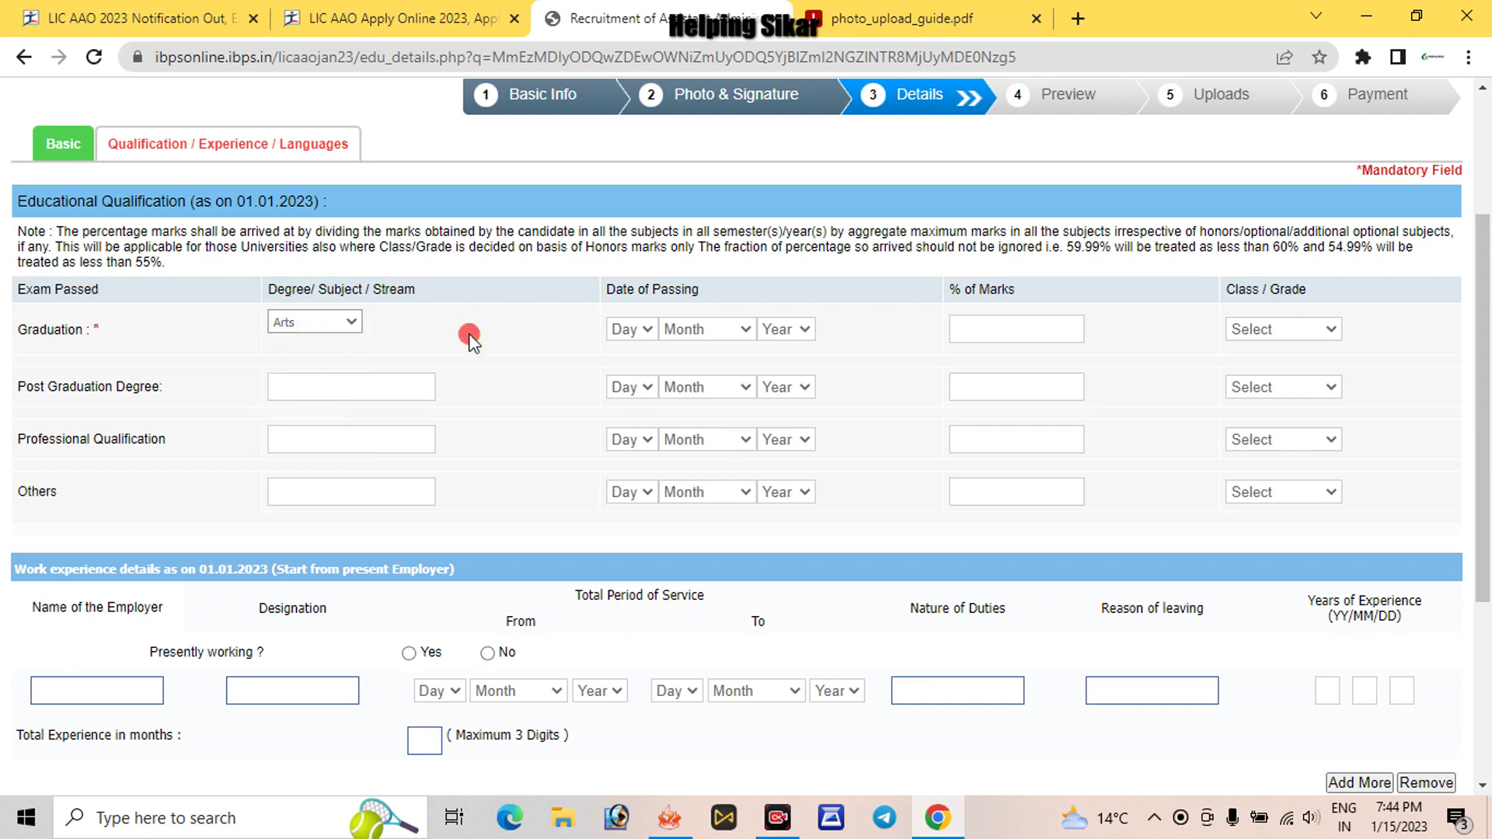
pyautogui.click(351, 326)
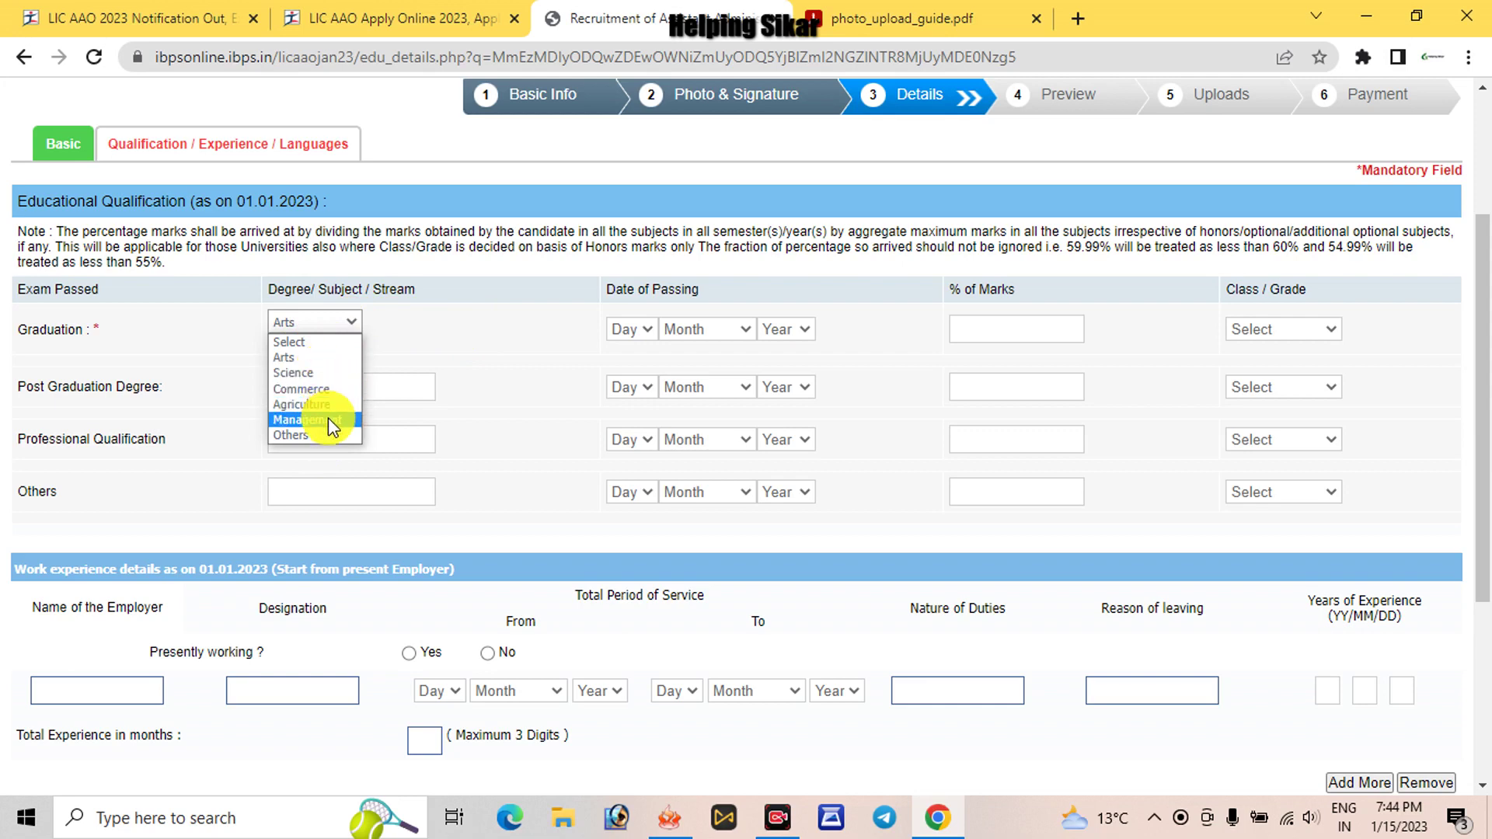
pyautogui.click(301, 360)
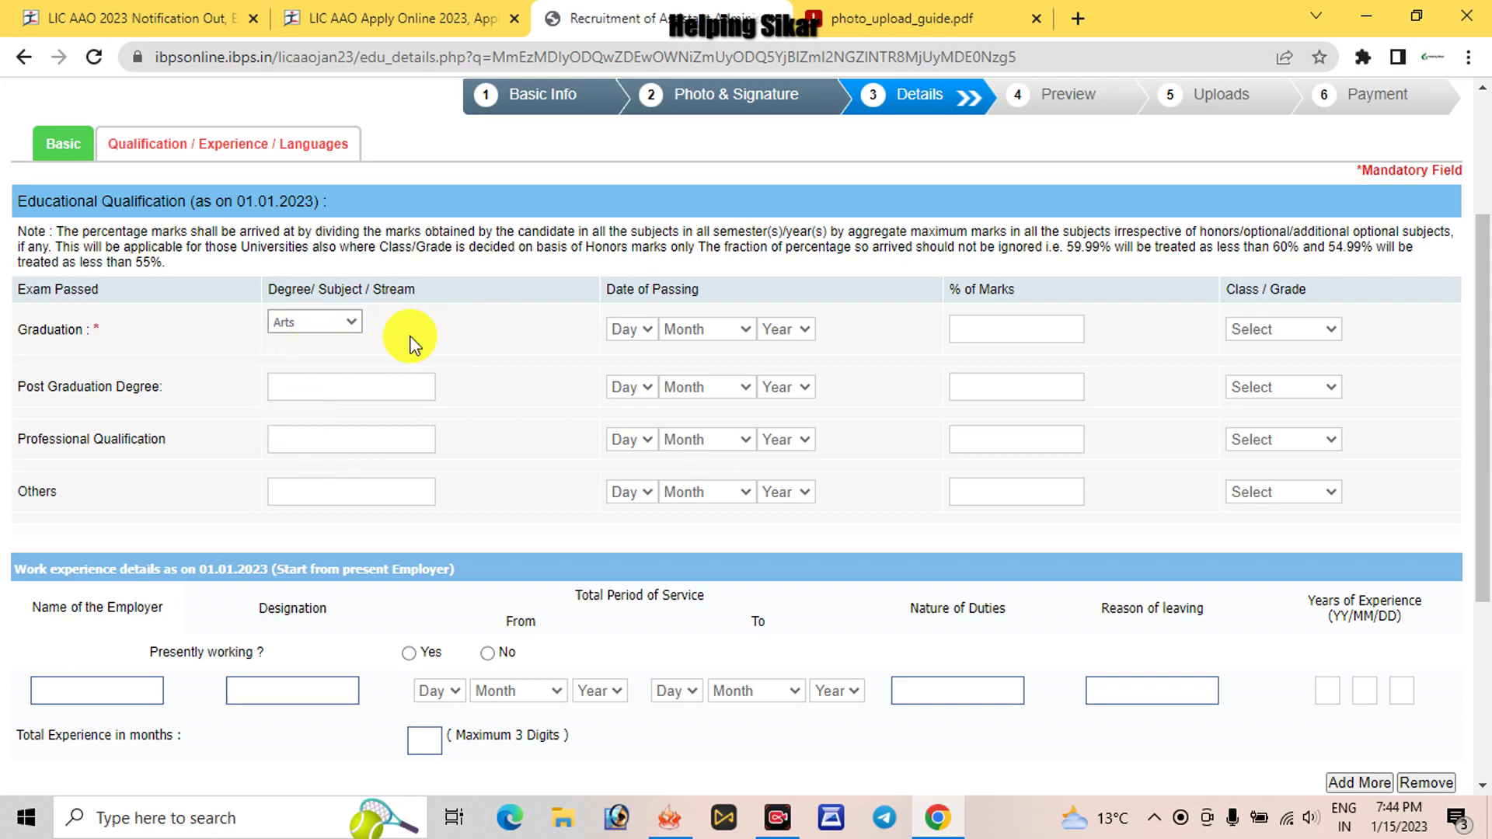
# Step: Set the graduation date of passing to 11 July 2022
pyautogui.click(622, 329)
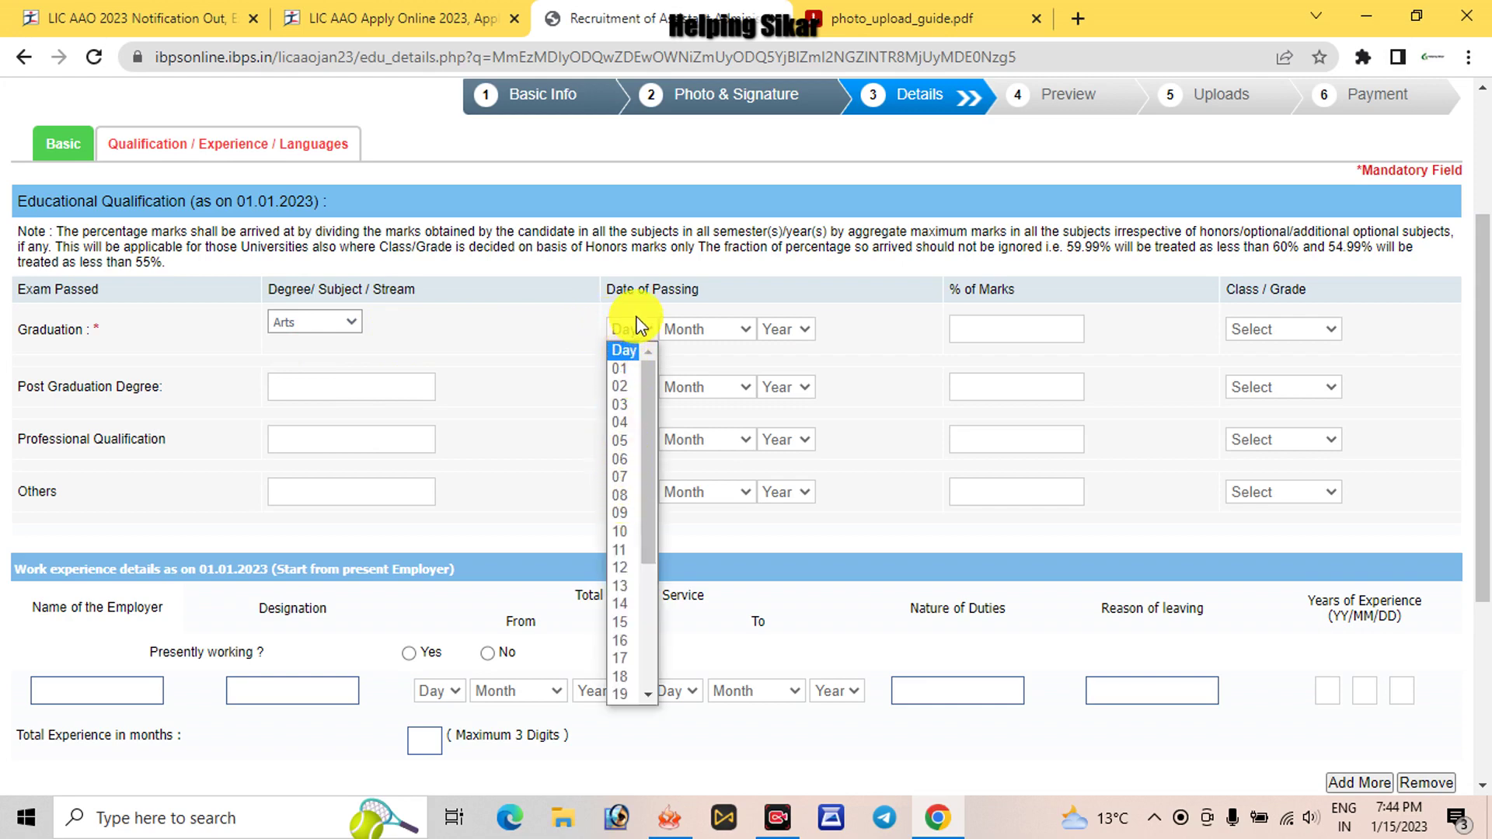
pyautogui.click(626, 549)
pyautogui.click(699, 339)
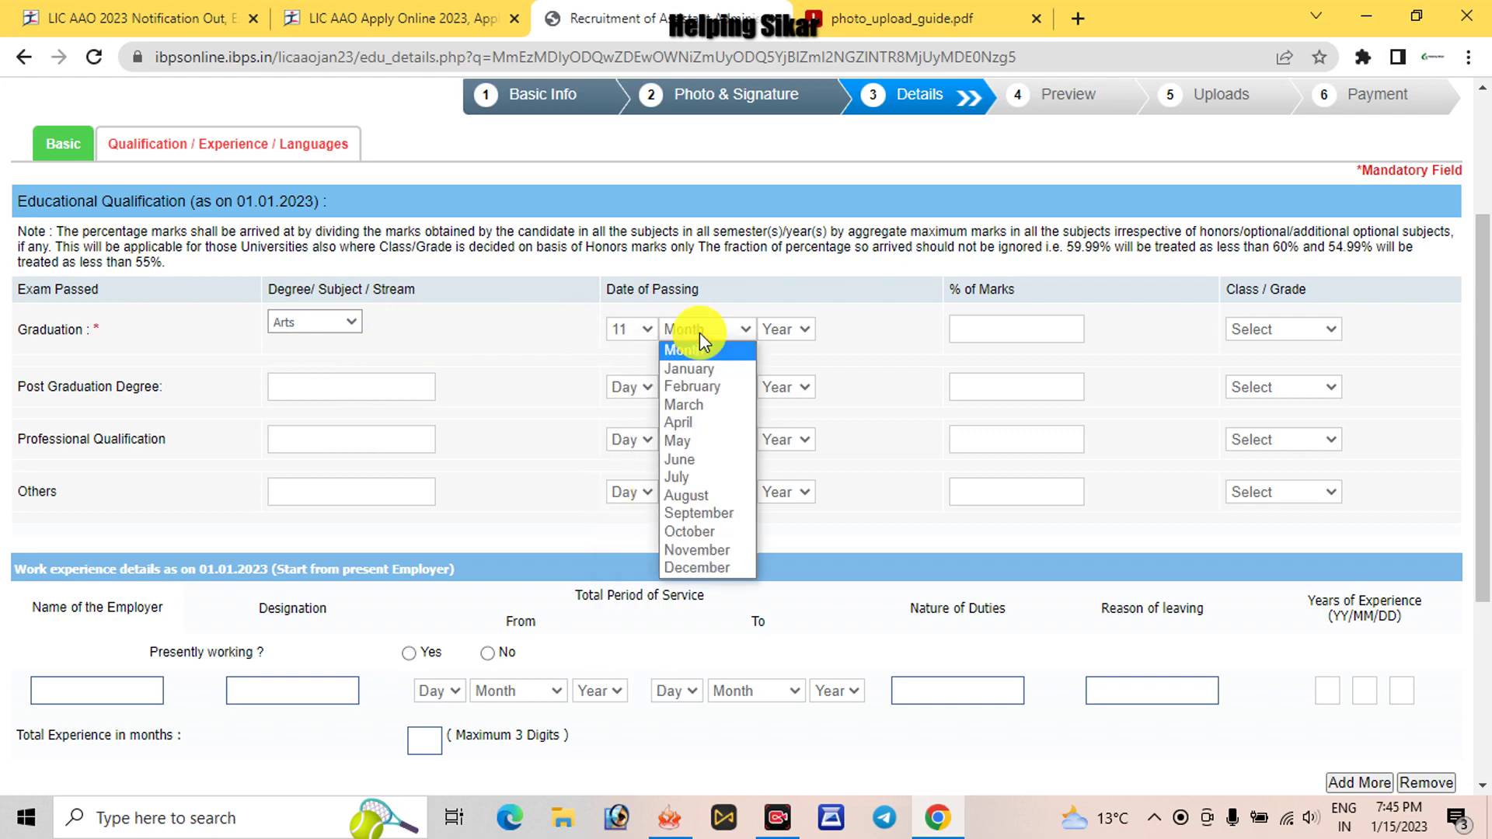
pyautogui.click(697, 473)
pyautogui.click(776, 333)
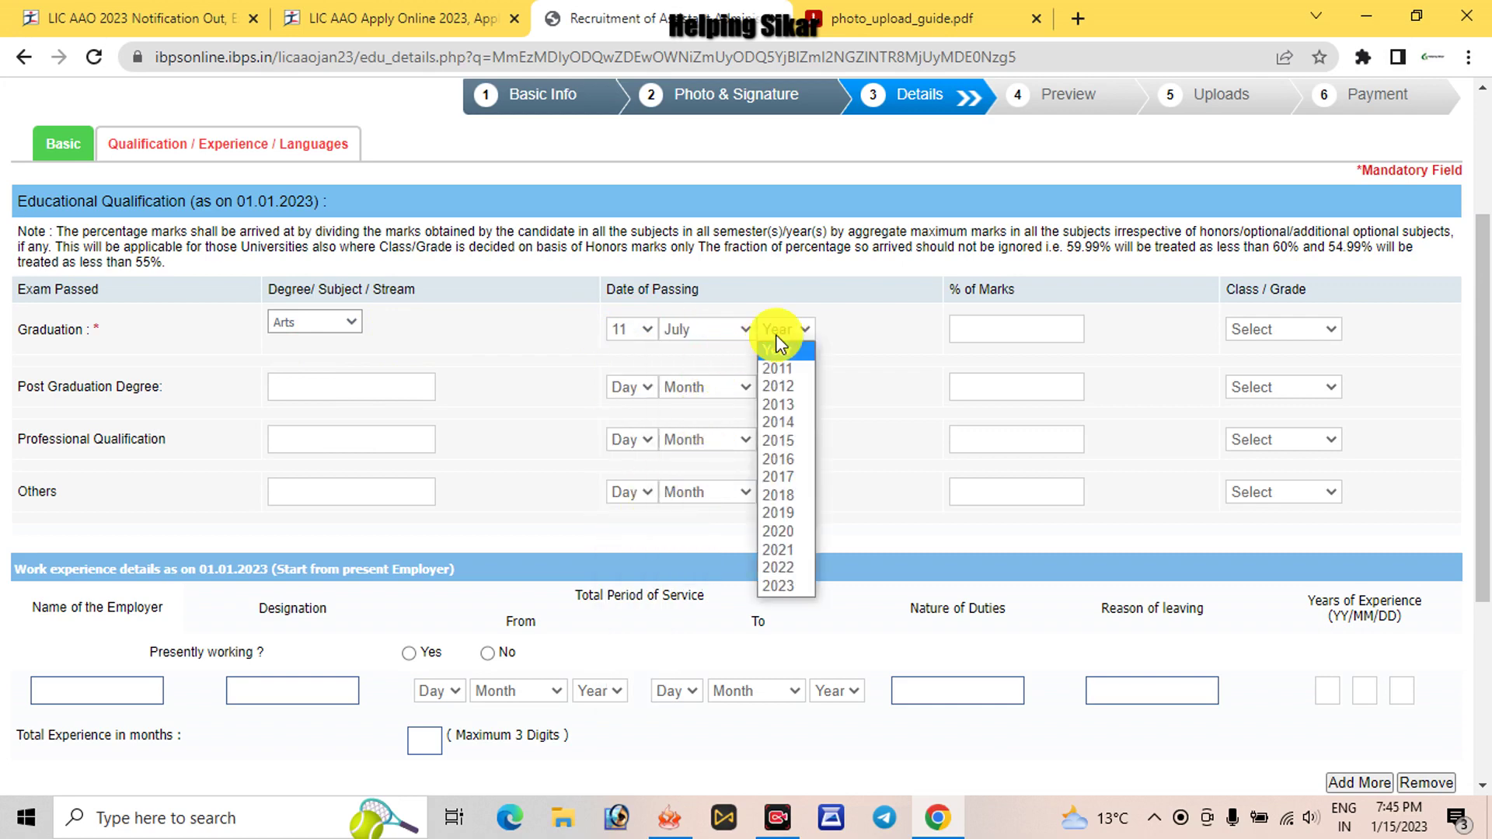
pyautogui.click(775, 565)
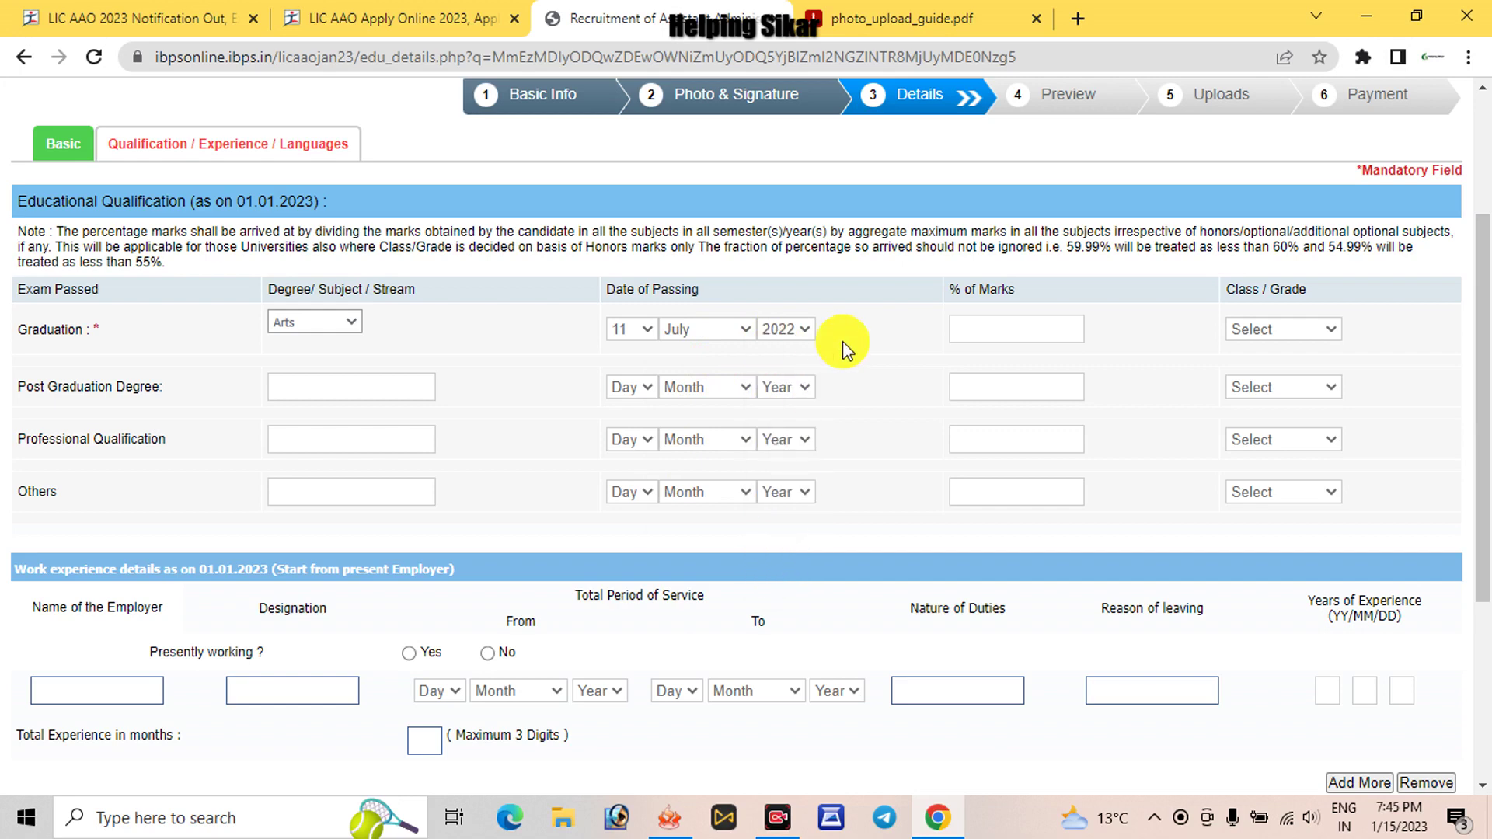
# Step: Enter 77 as the graduation percentage of marks and set the class to First Class
pyautogui.click(1005, 327)
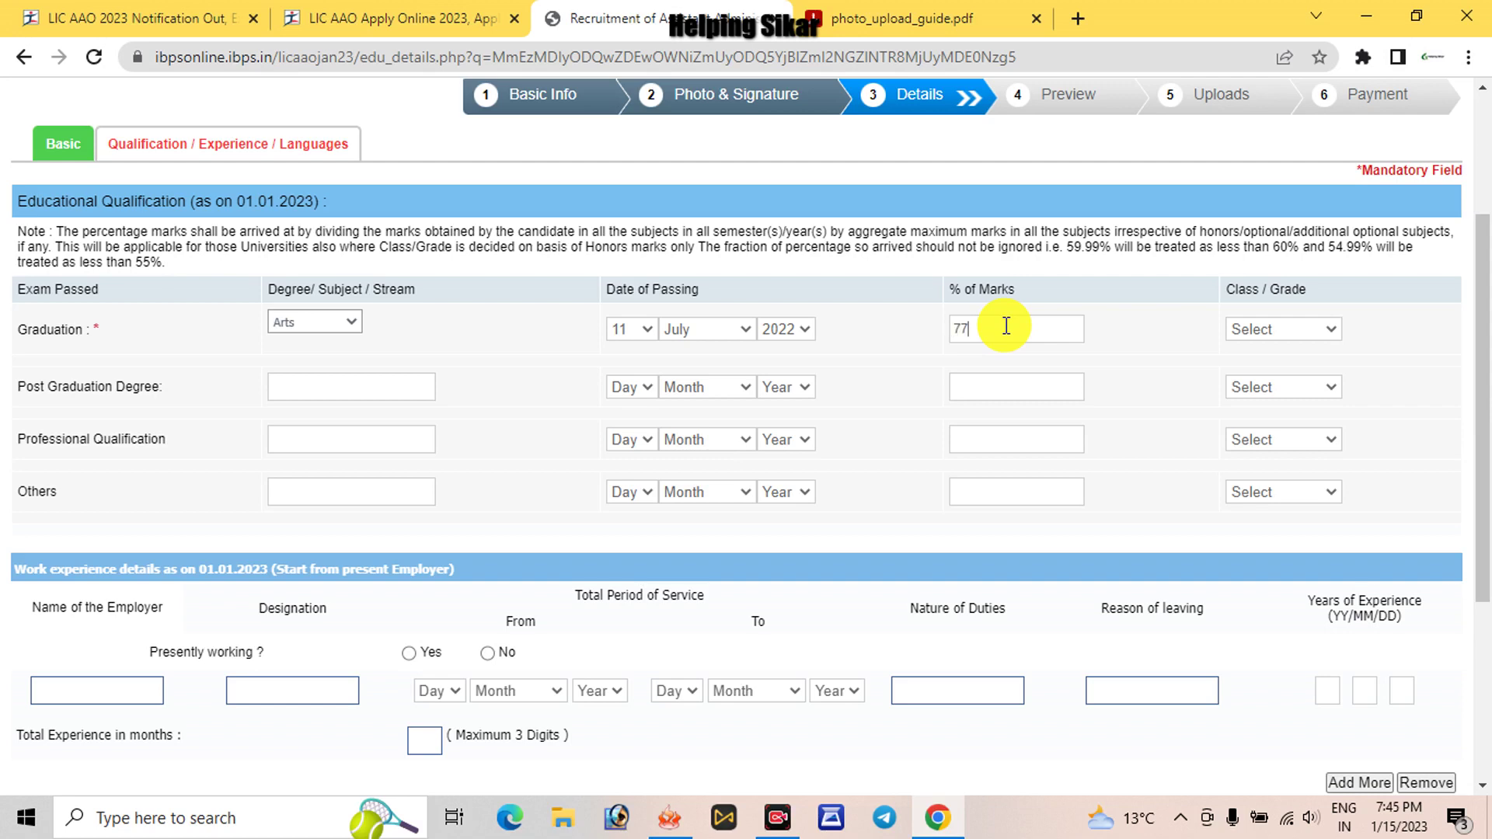
pyautogui.click(1257, 326)
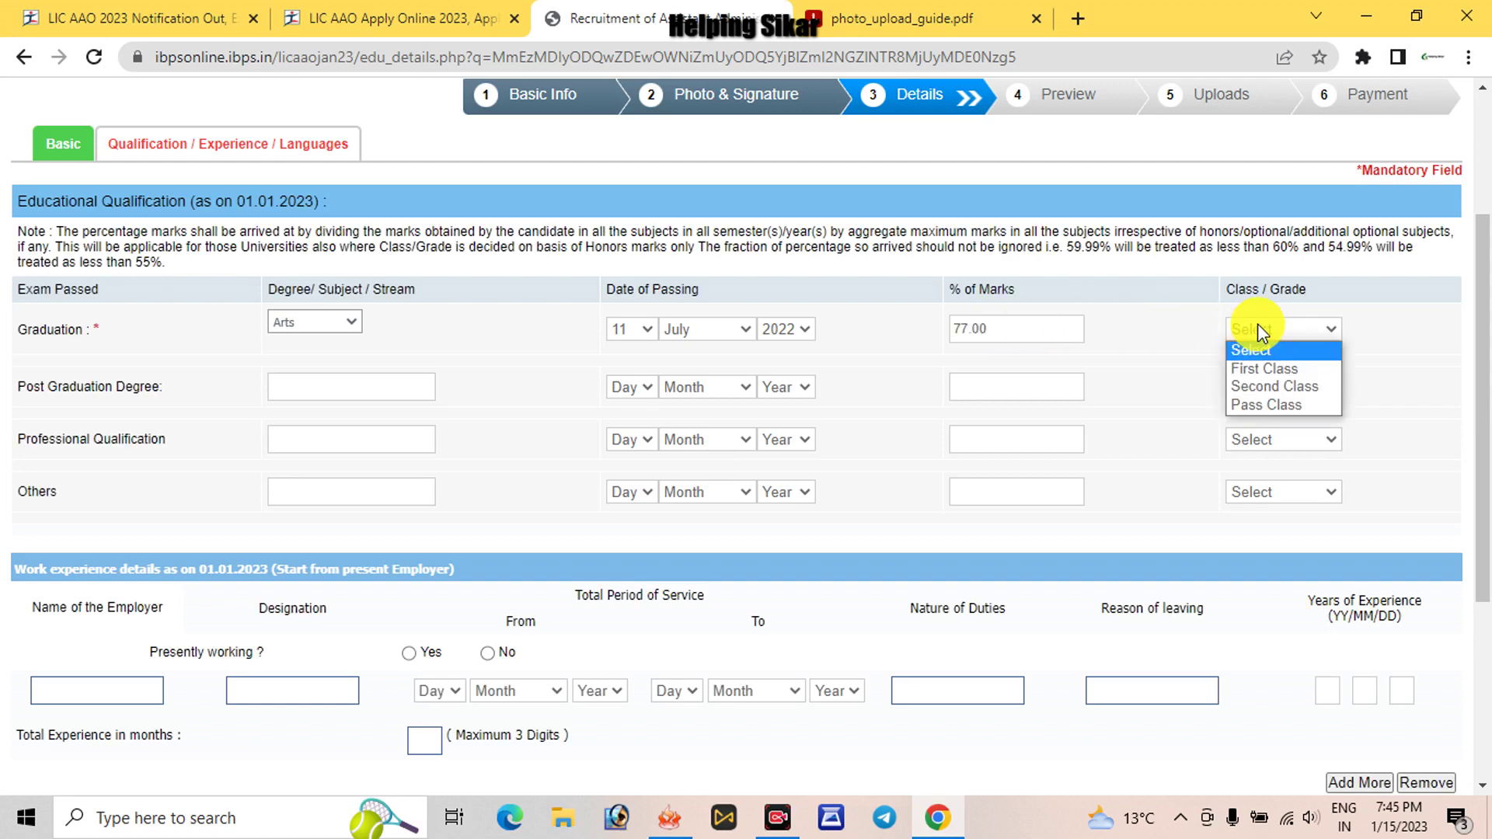
pyautogui.click(1290, 371)
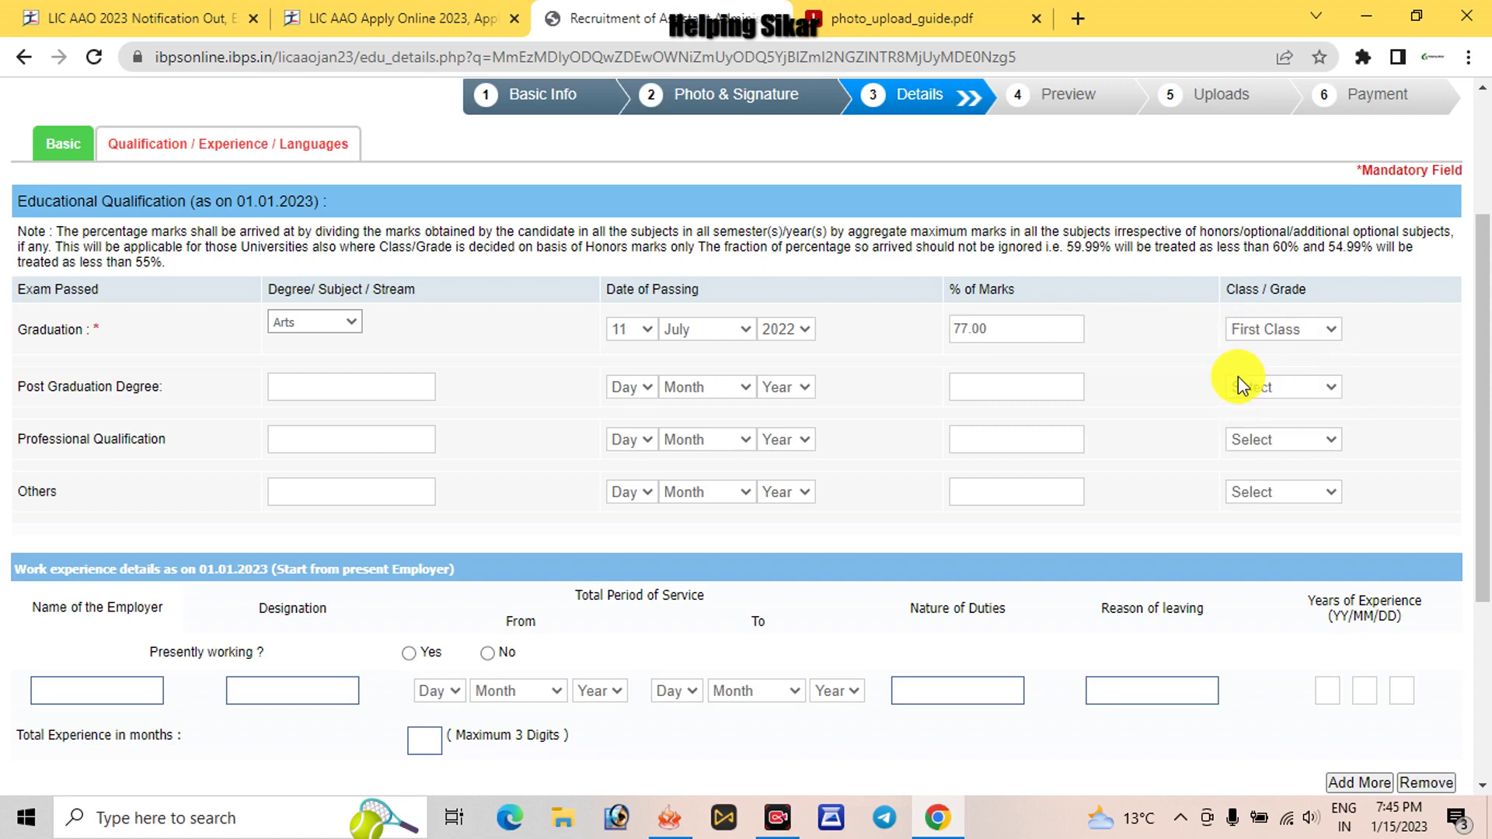
pyautogui.scroll(-3, 1176, 362)
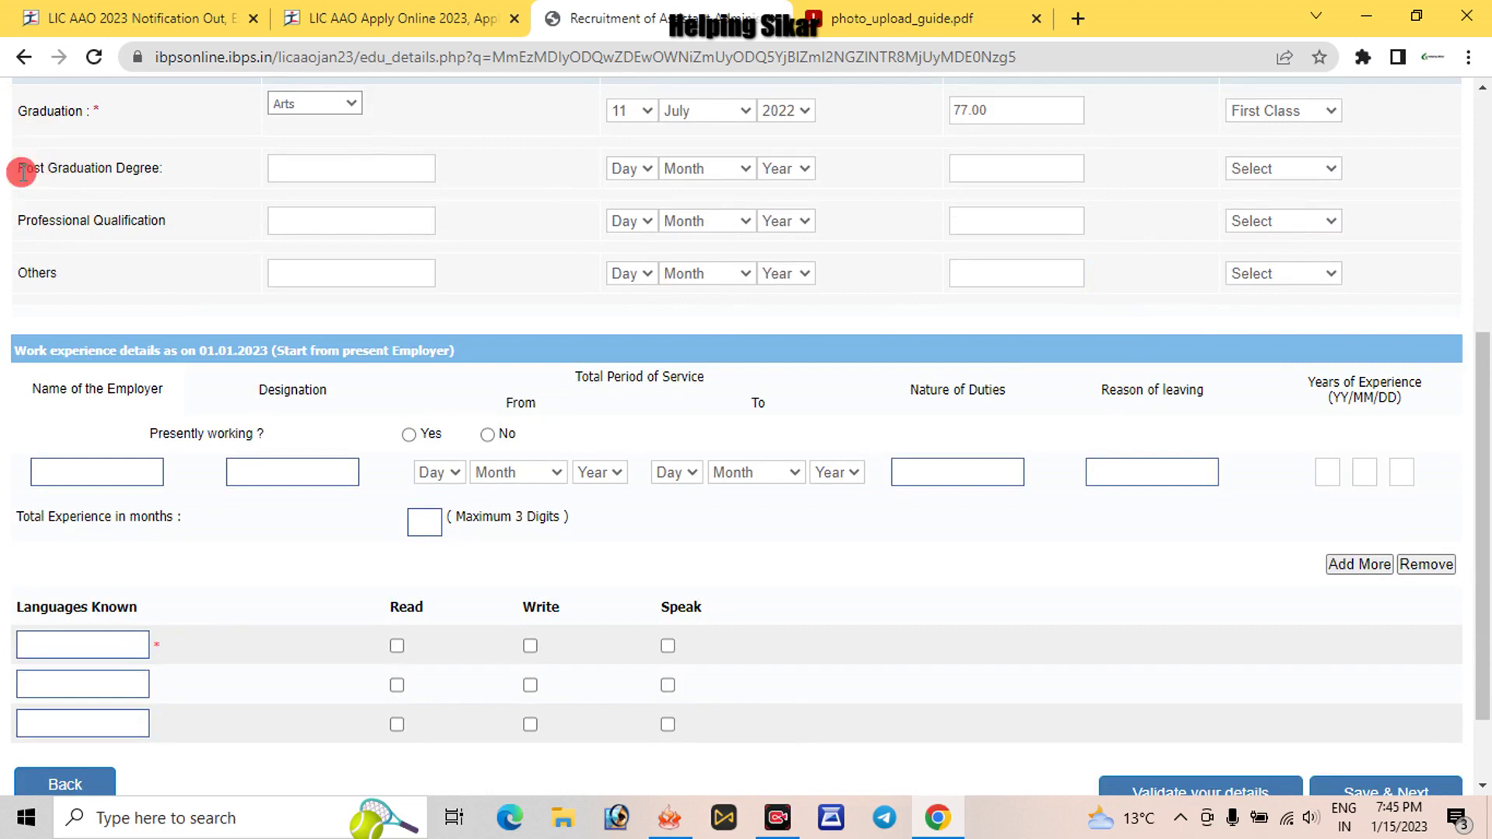
pyautogui.click(372, 175)
pyautogui.click(552, 271)
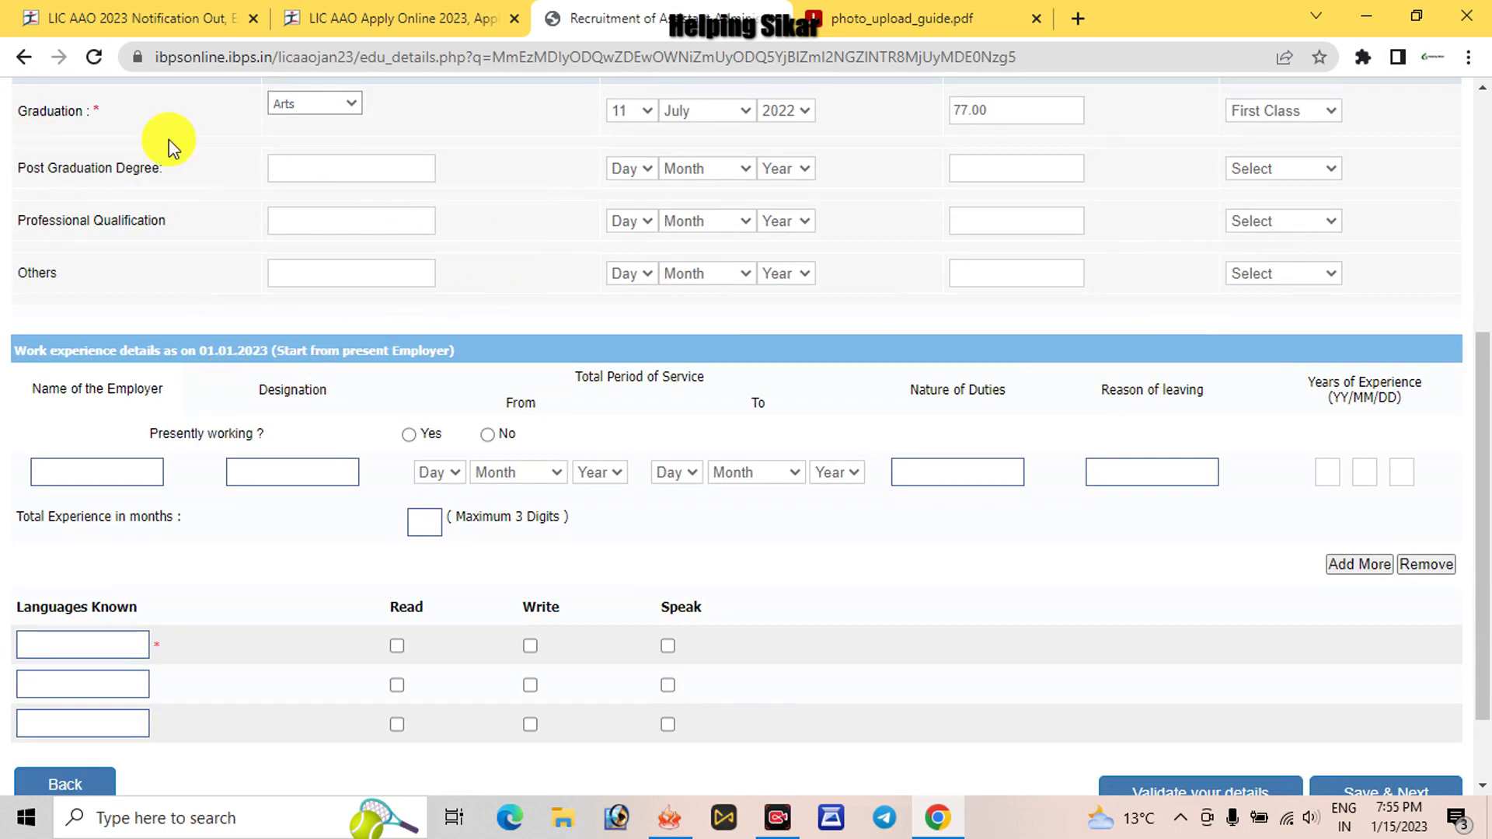
pyautogui.click(28, 353)
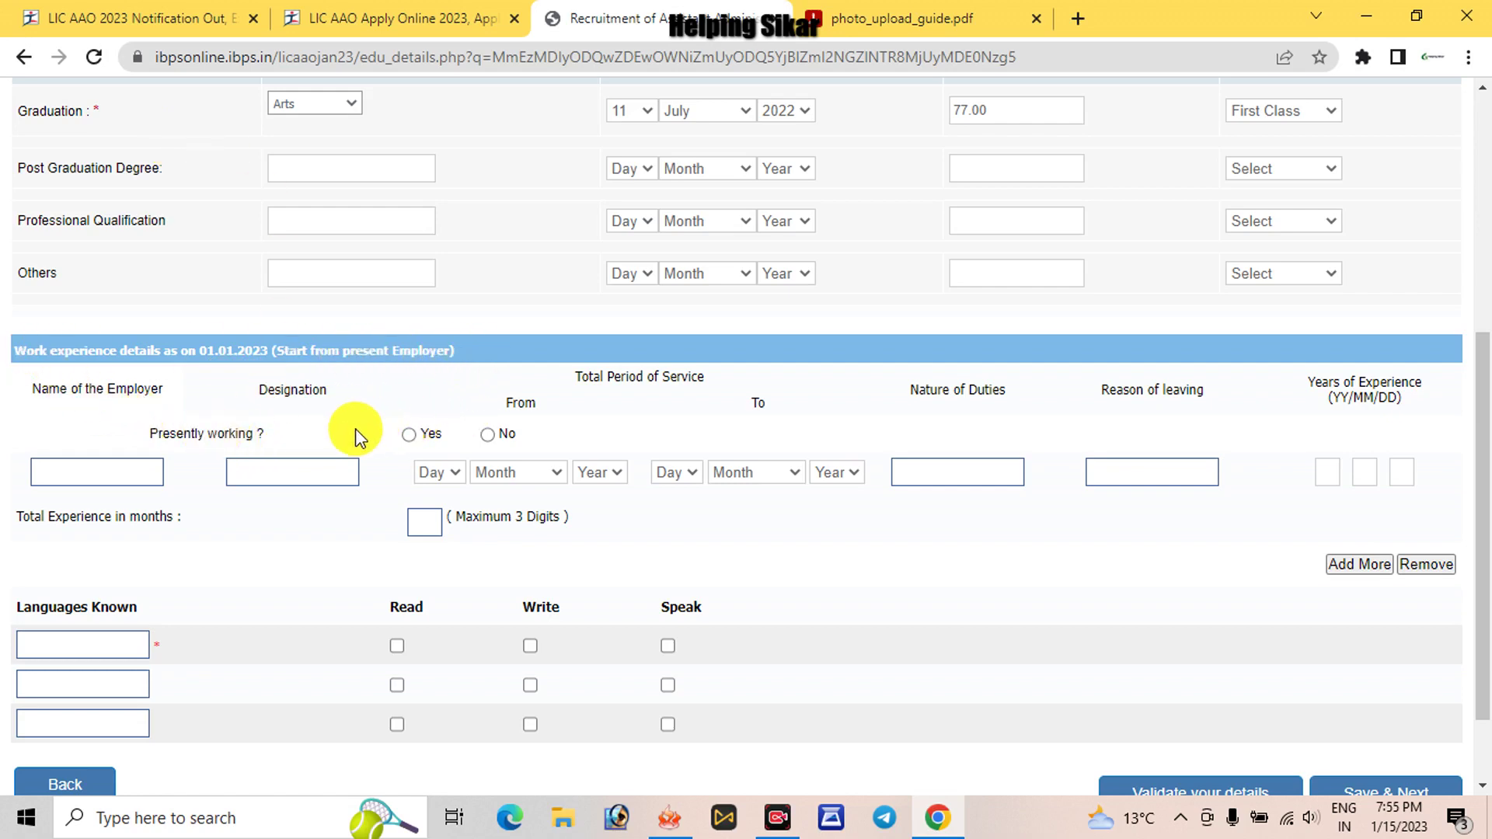
# Step: Set the presently working status to No in the work experience details
pyautogui.click(409, 436)
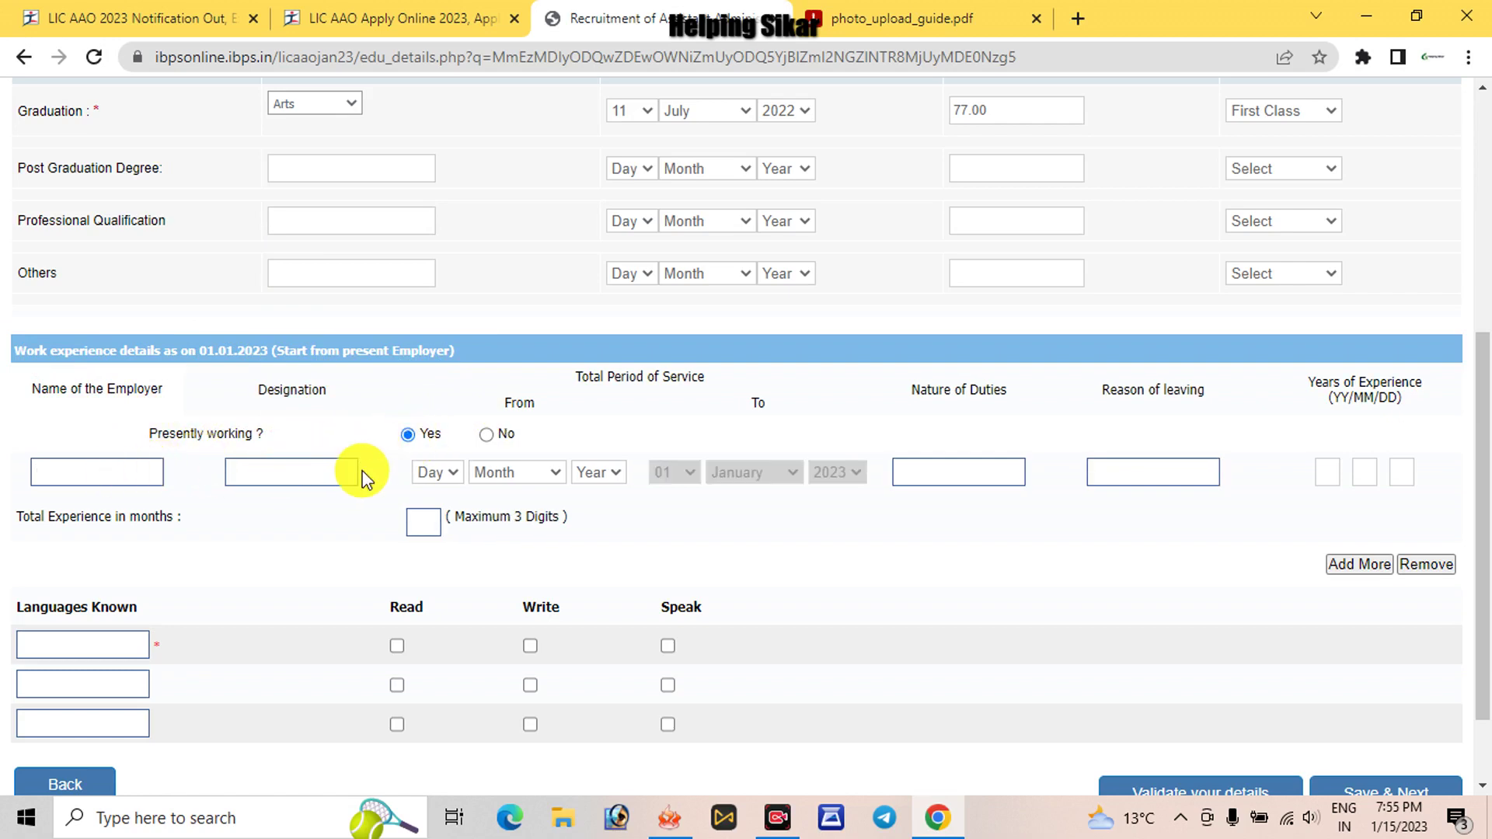
pyautogui.click(489, 434)
pyautogui.click(437, 472)
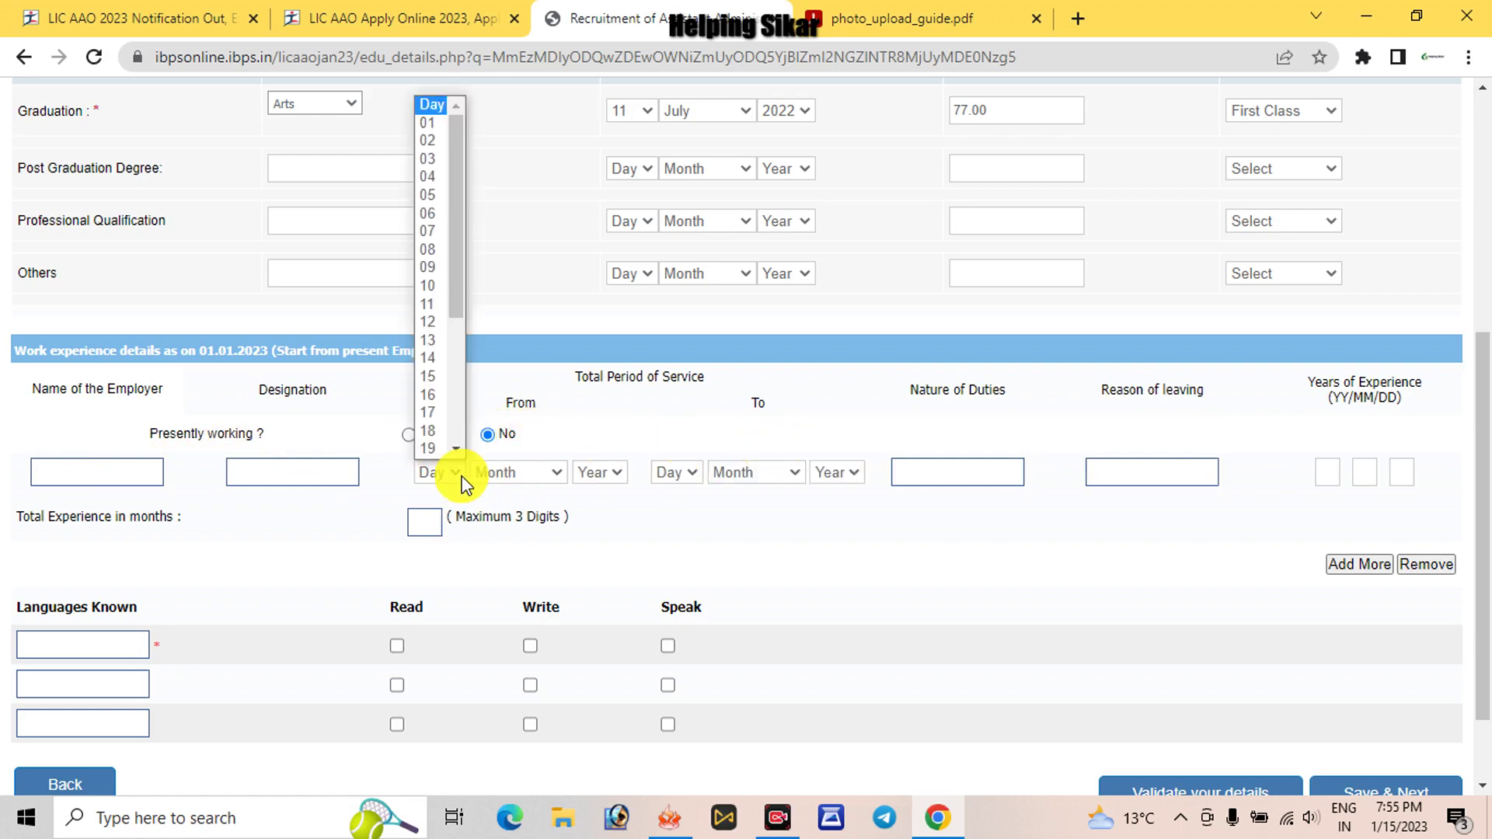
pyautogui.click(547, 432)
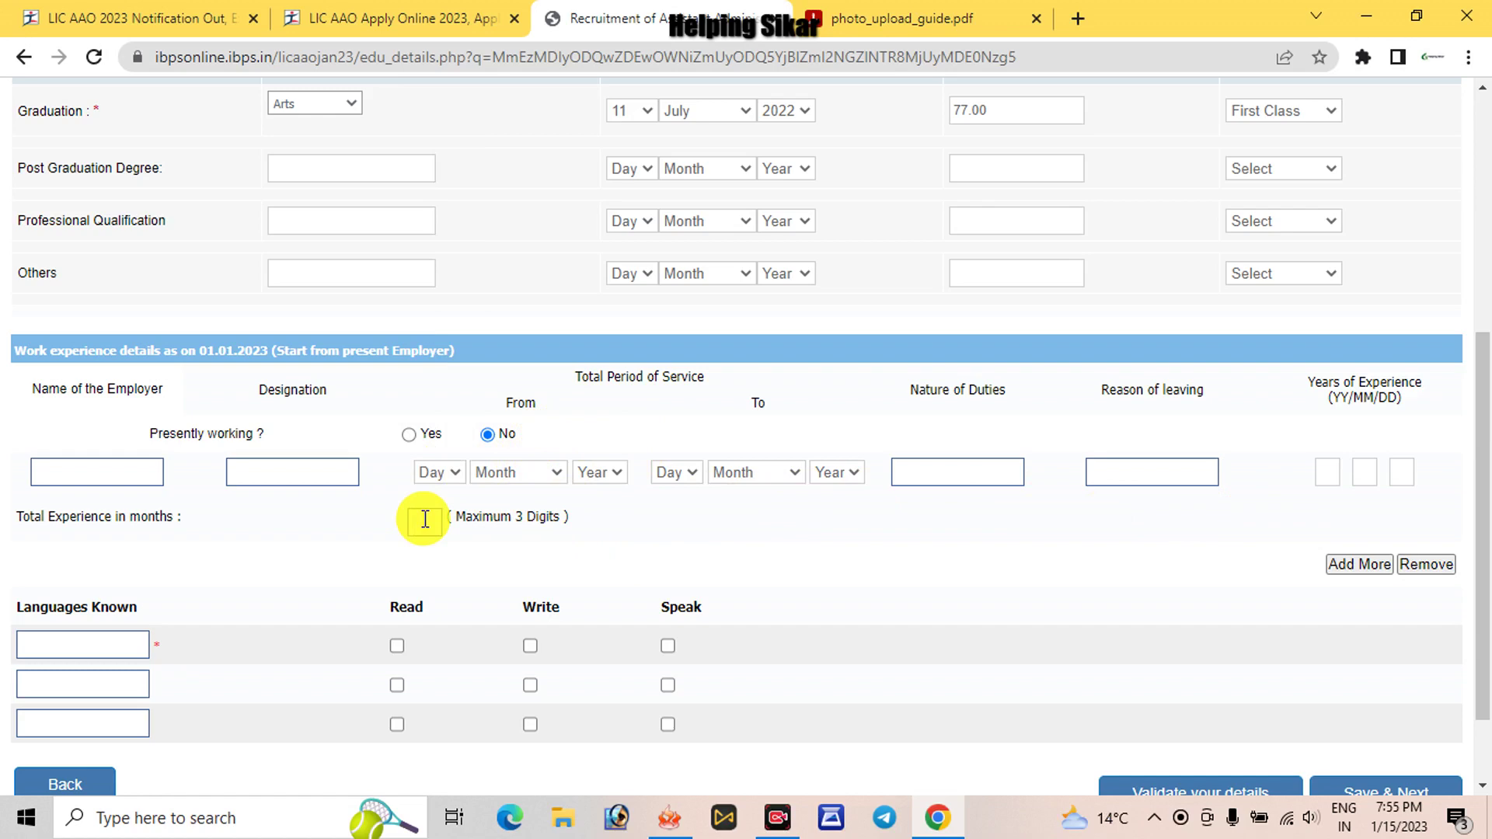
pyautogui.click(899, 517)
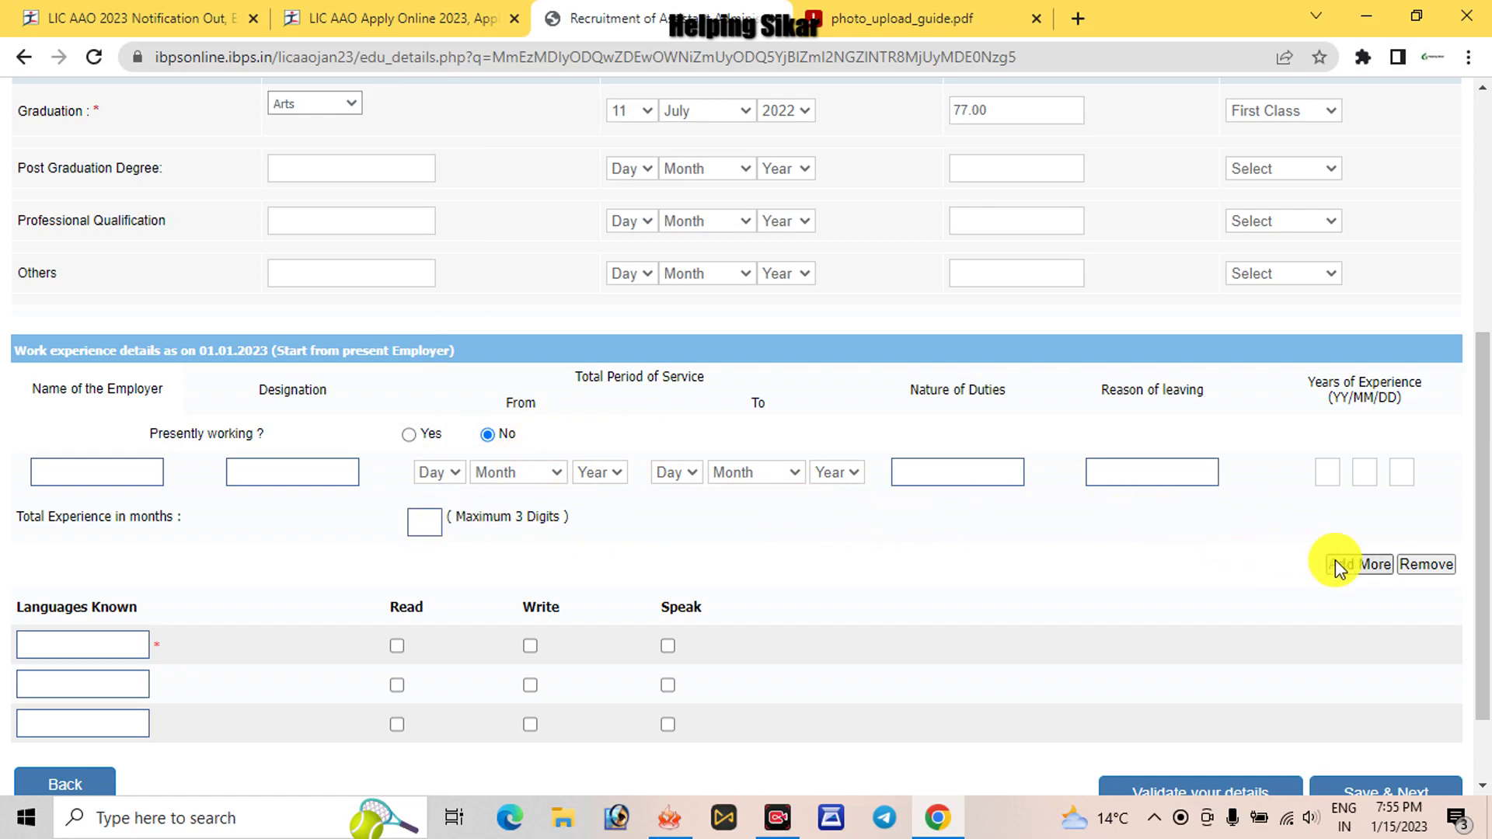
# Step: List Hindi and English as known languages with read, write and speak ability, then save and continue to the preview
pyautogui.scroll(-3, 999, 609)
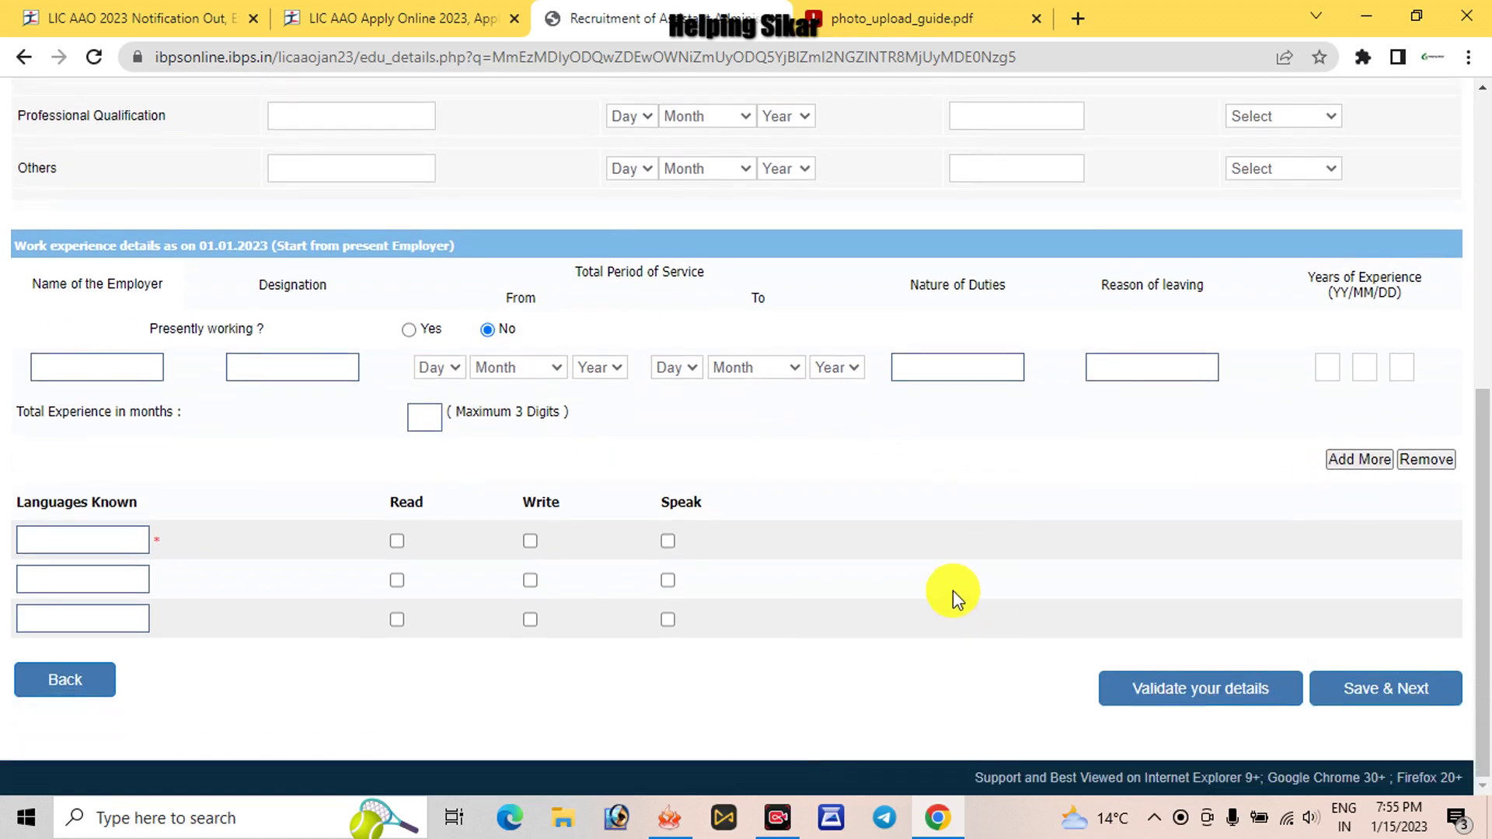
pyautogui.click(40, 540)
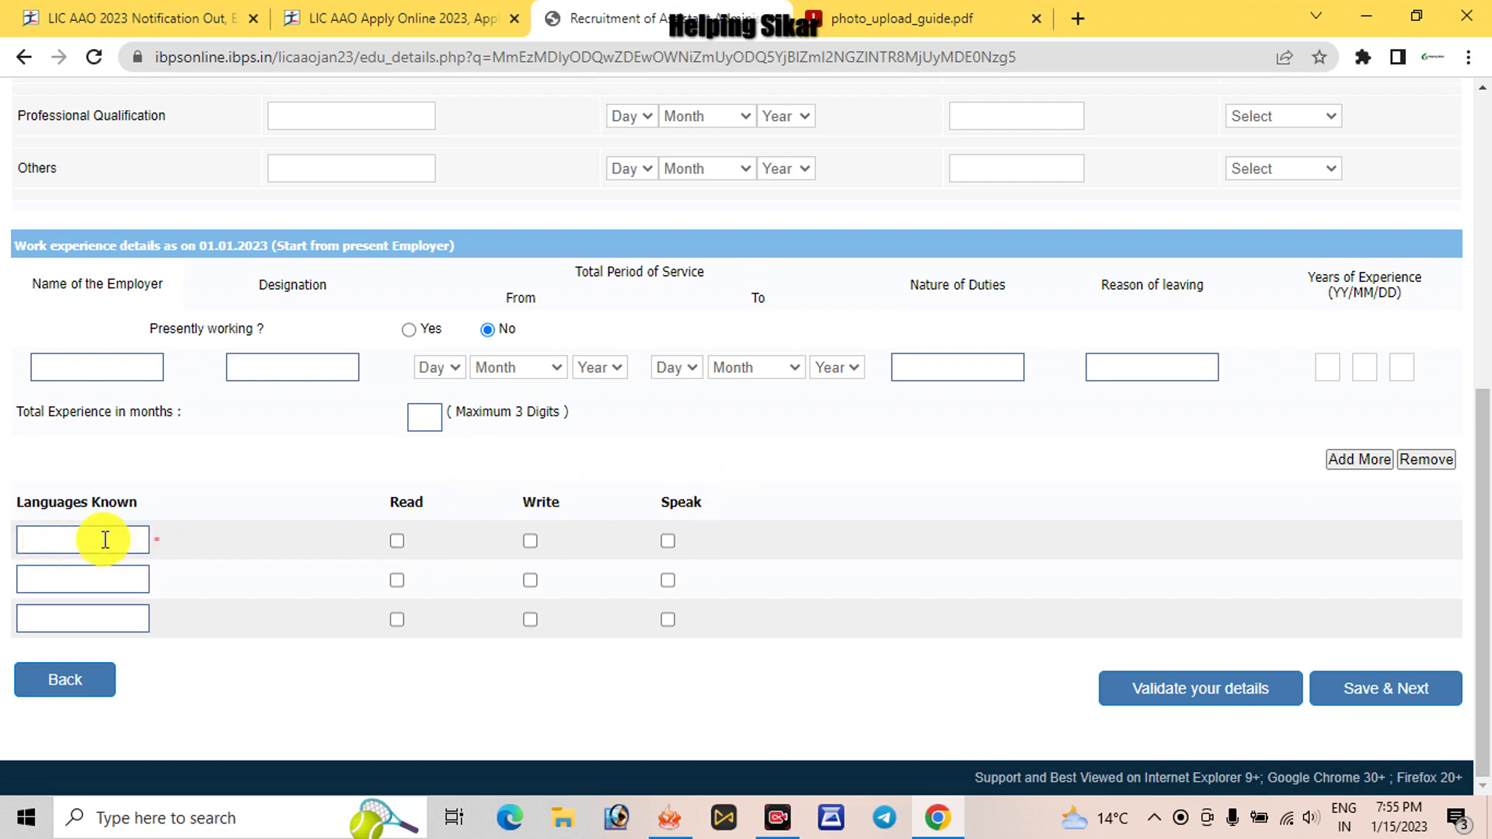
pyautogui.click(63, 578)
pyautogui.click(398, 580)
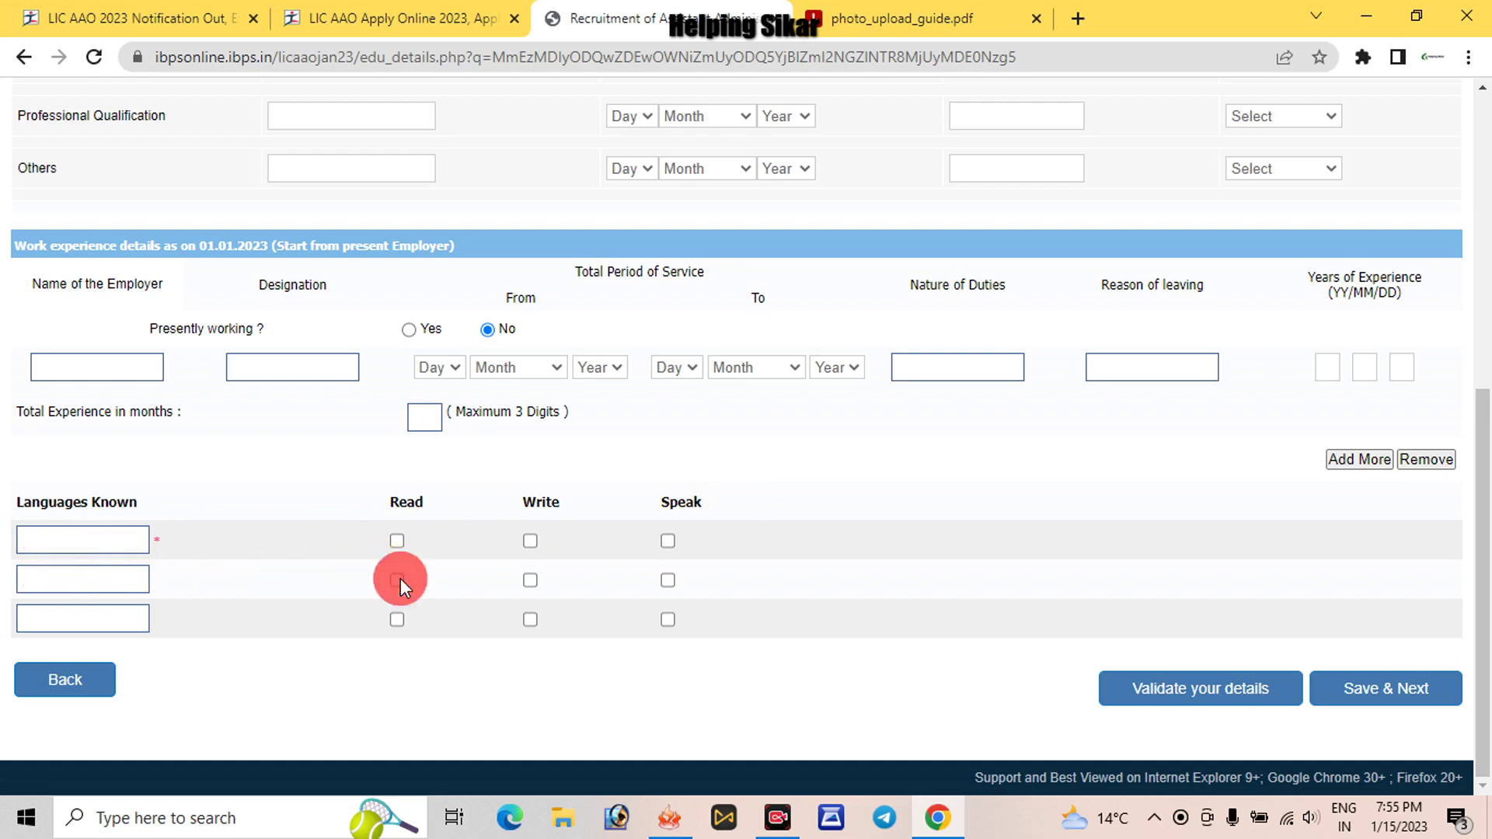
pyautogui.click(530, 580)
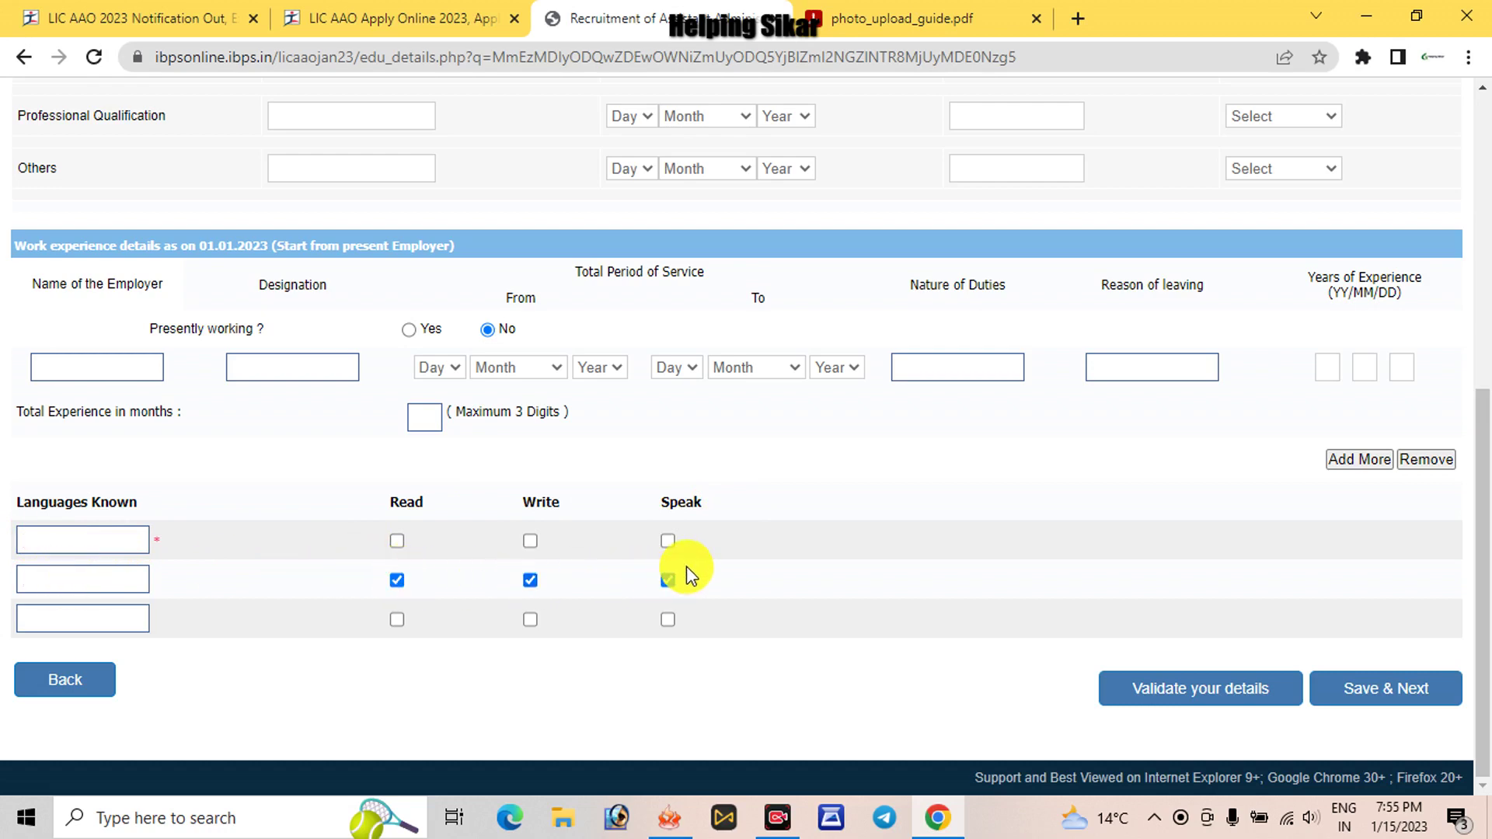
pyautogui.click(669, 542)
pyautogui.click(530, 541)
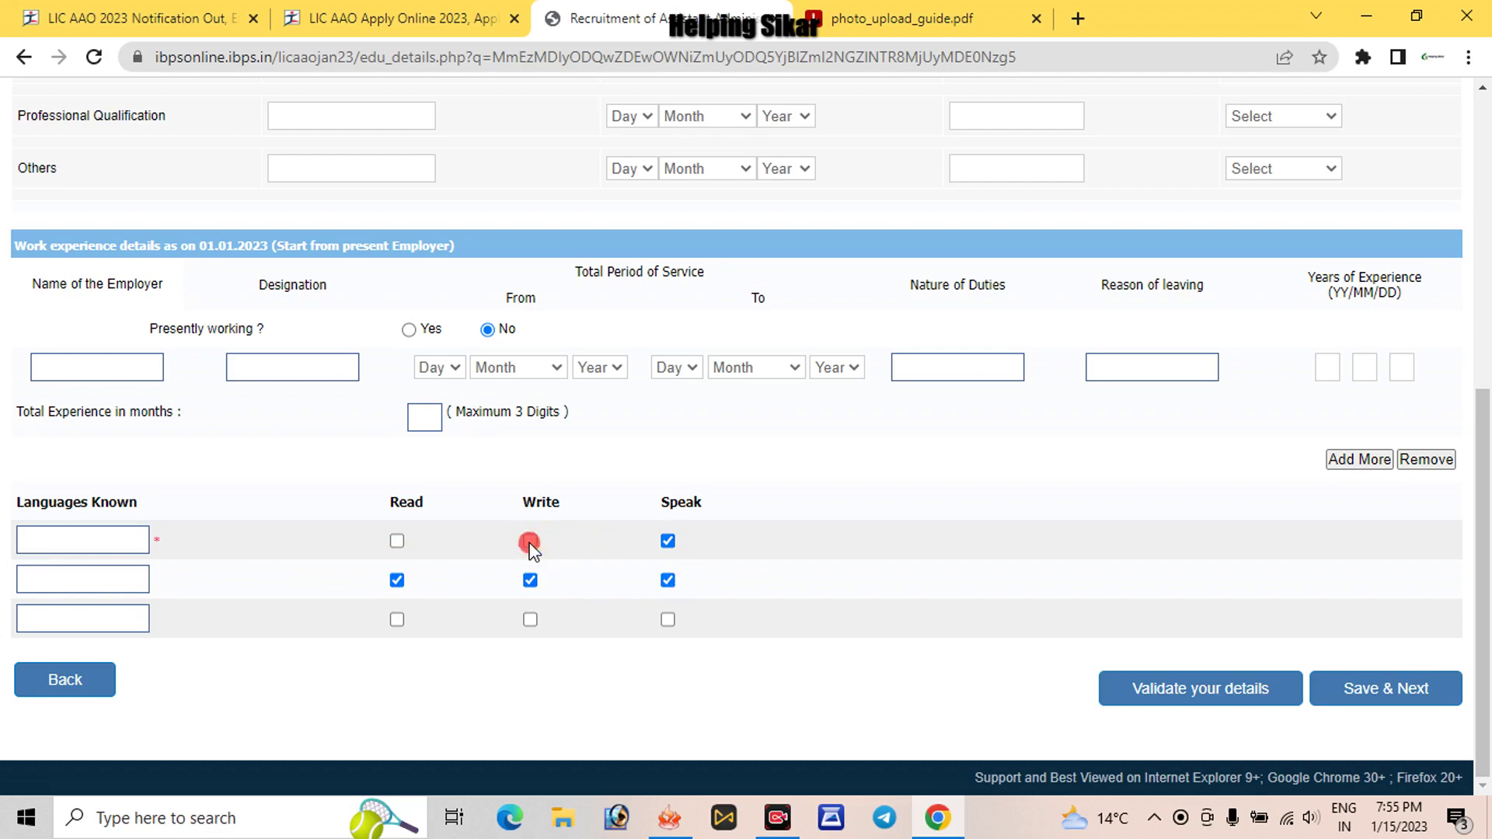
pyautogui.click(397, 540)
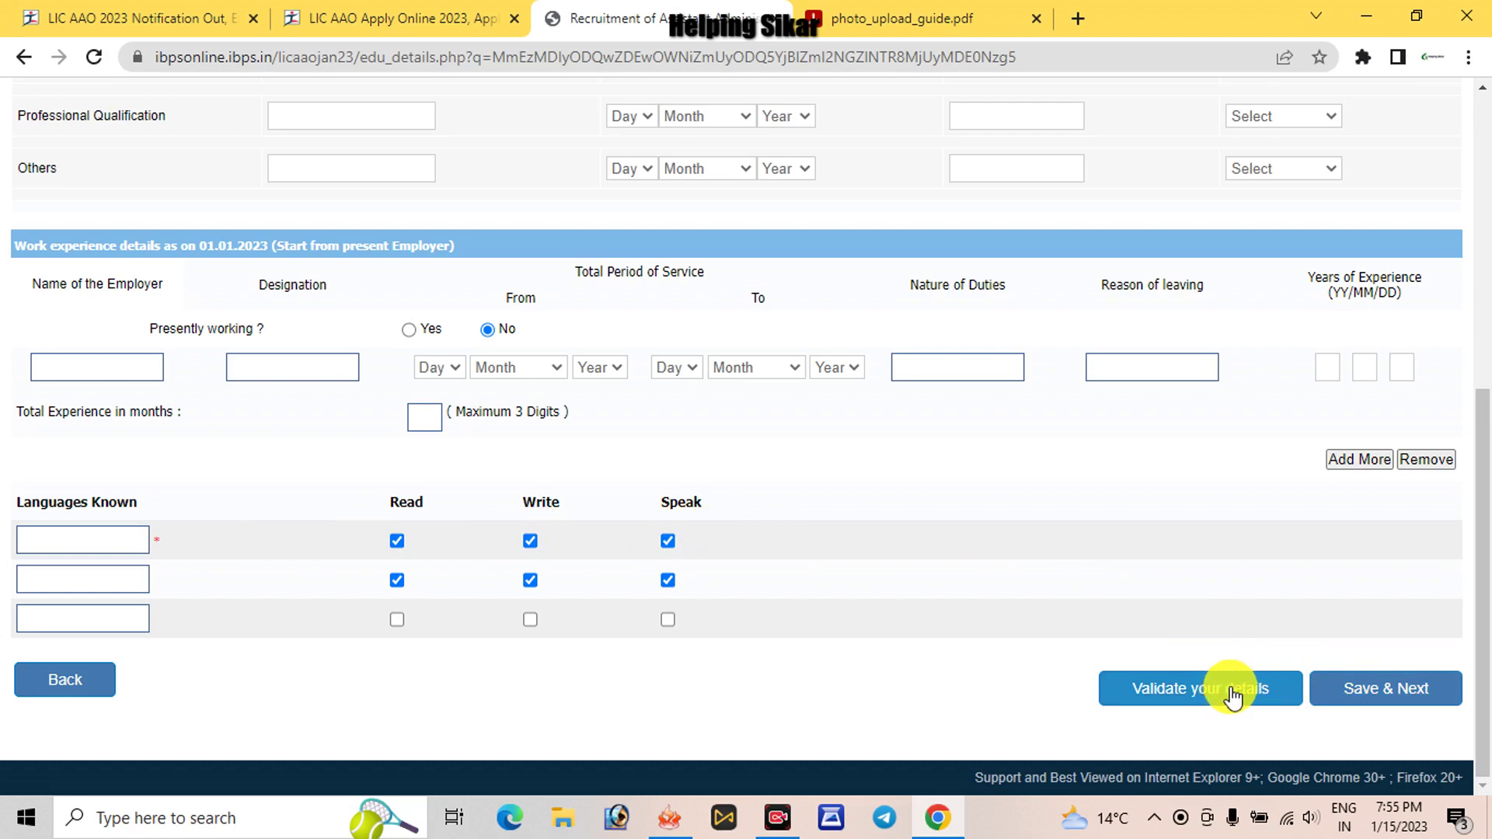
pyautogui.click(1369, 684)
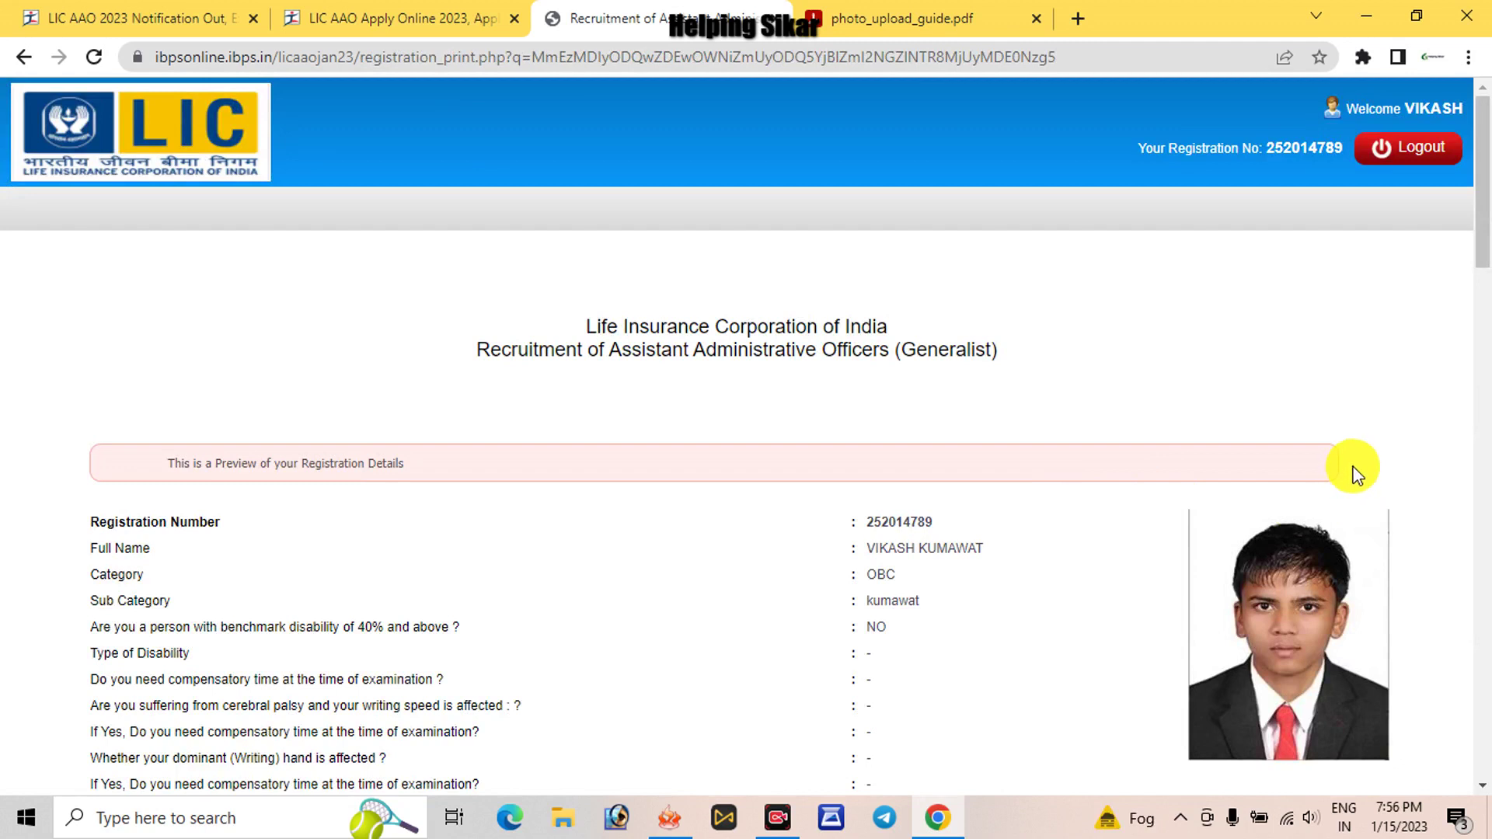
# Step: Agree to the declaration below the application preview and complete the registration, confirming that the entered data is final
pyautogui.scroll(-20, 1353, 472)
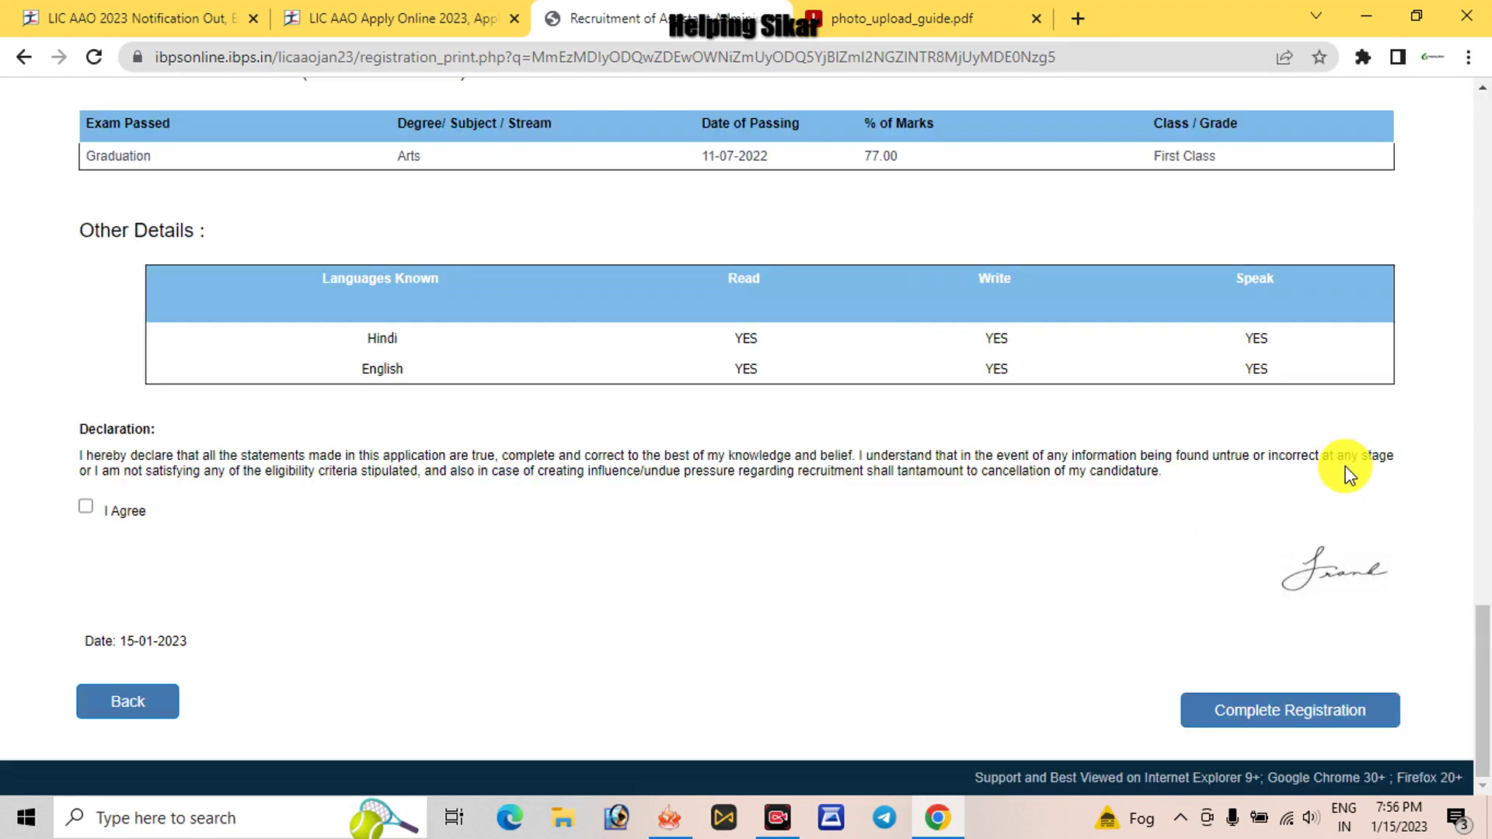
pyautogui.click(86, 510)
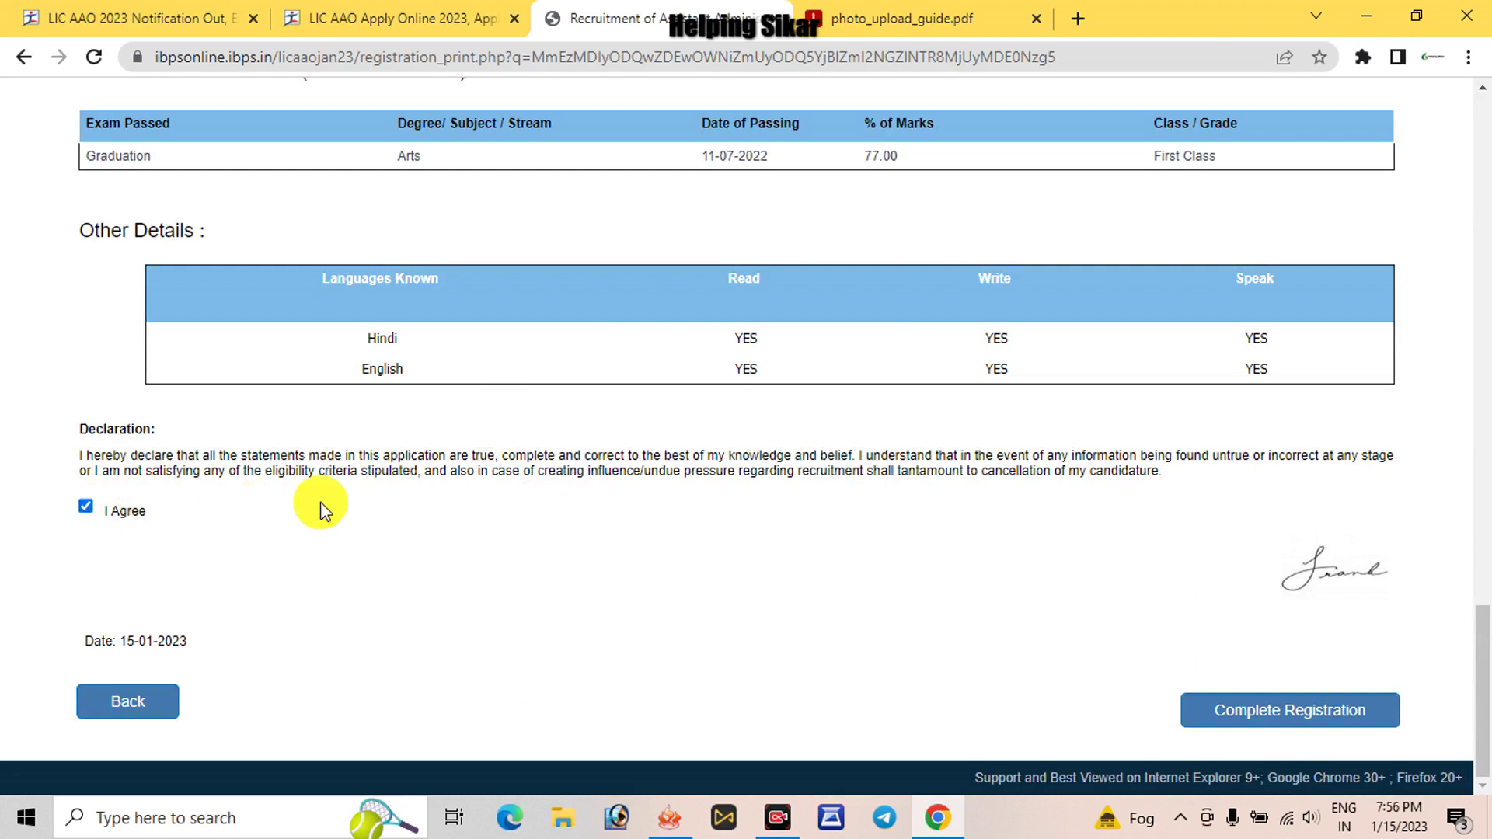
pyautogui.click(1274, 714)
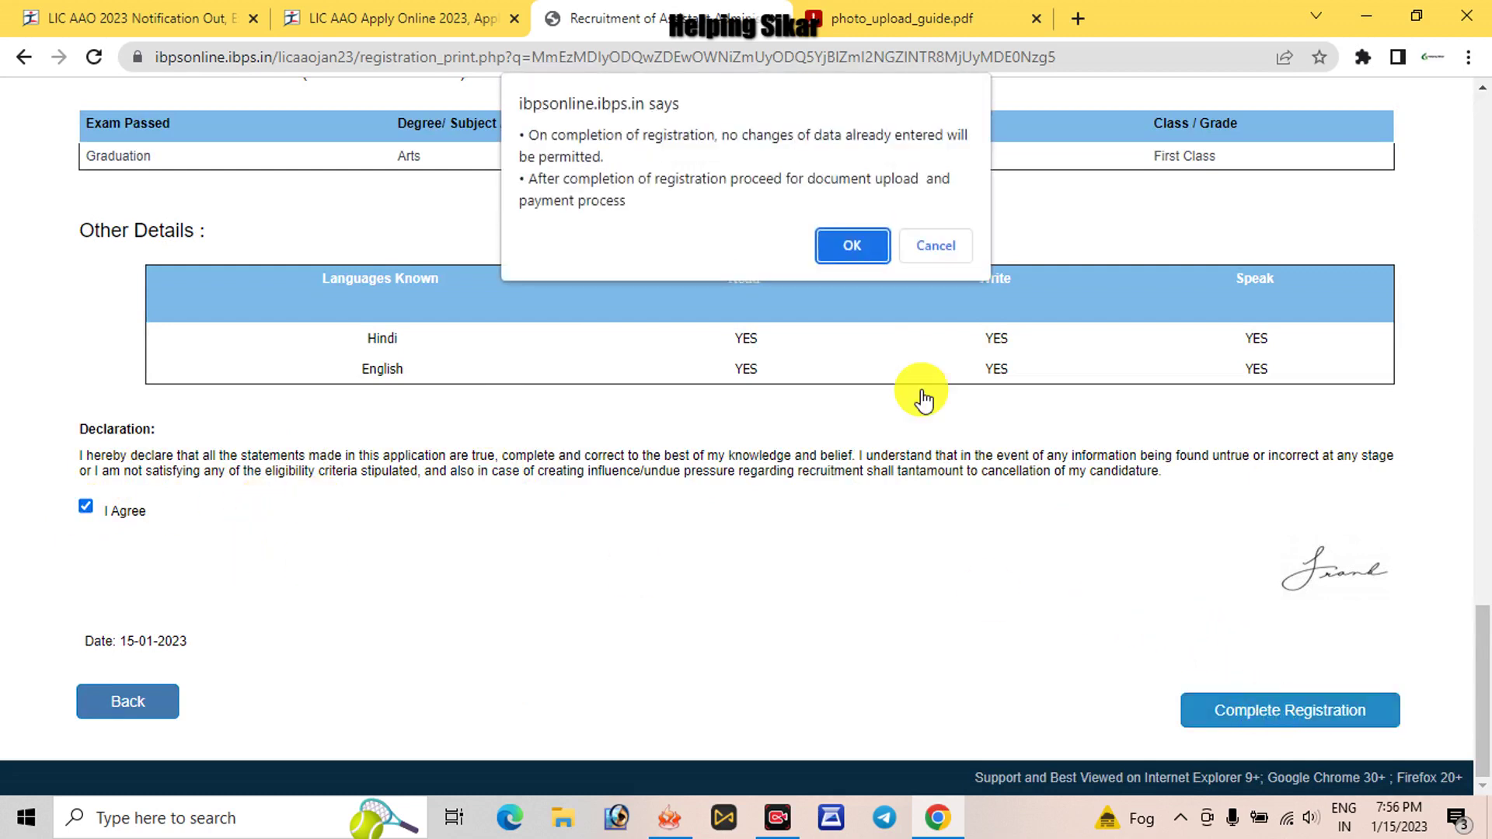
pyautogui.click(852, 248)
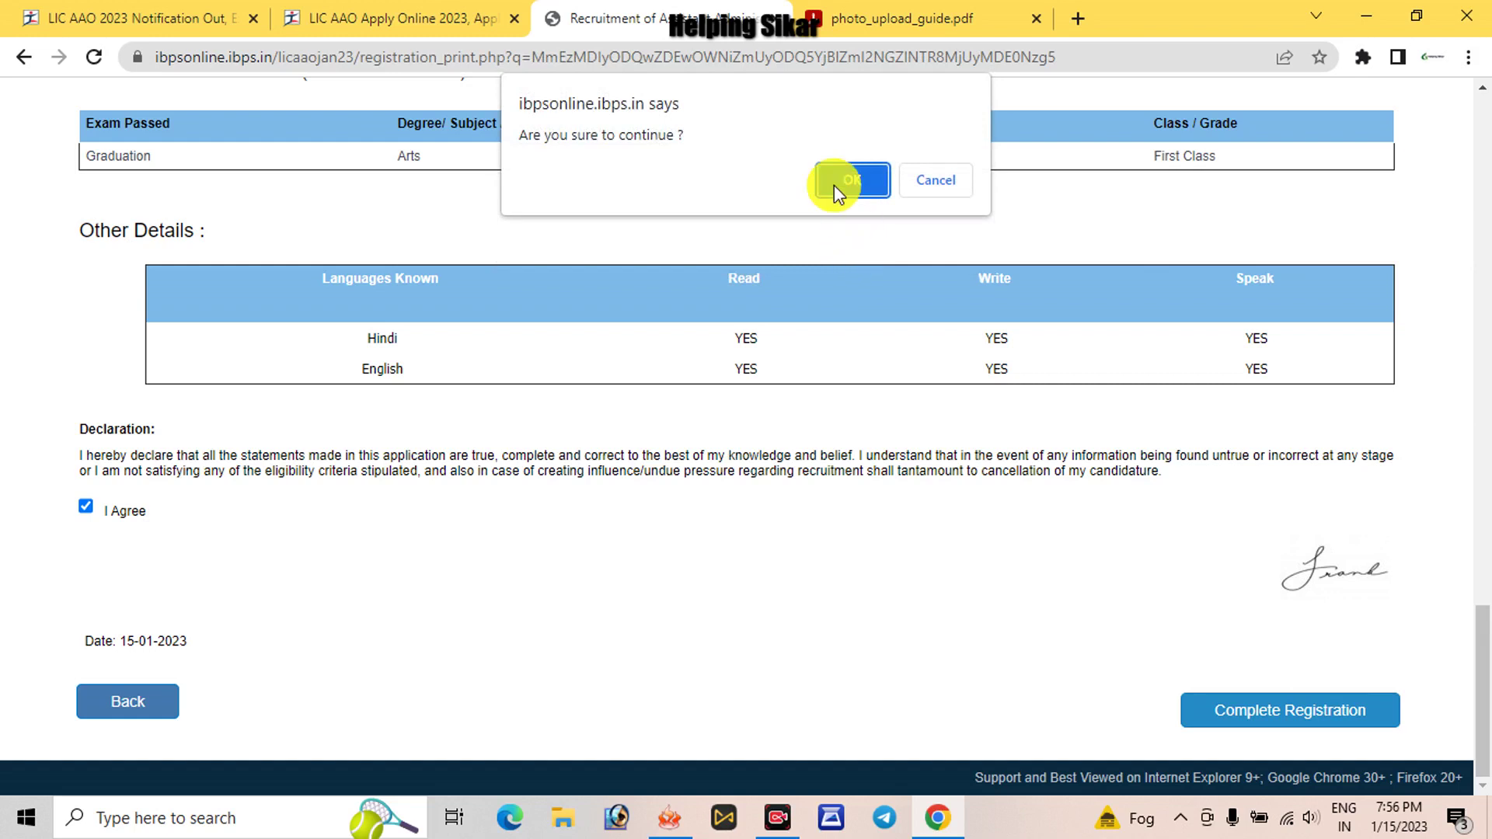
pyautogui.moveTo(519, 139); pyautogui.dragTo(709, 140)
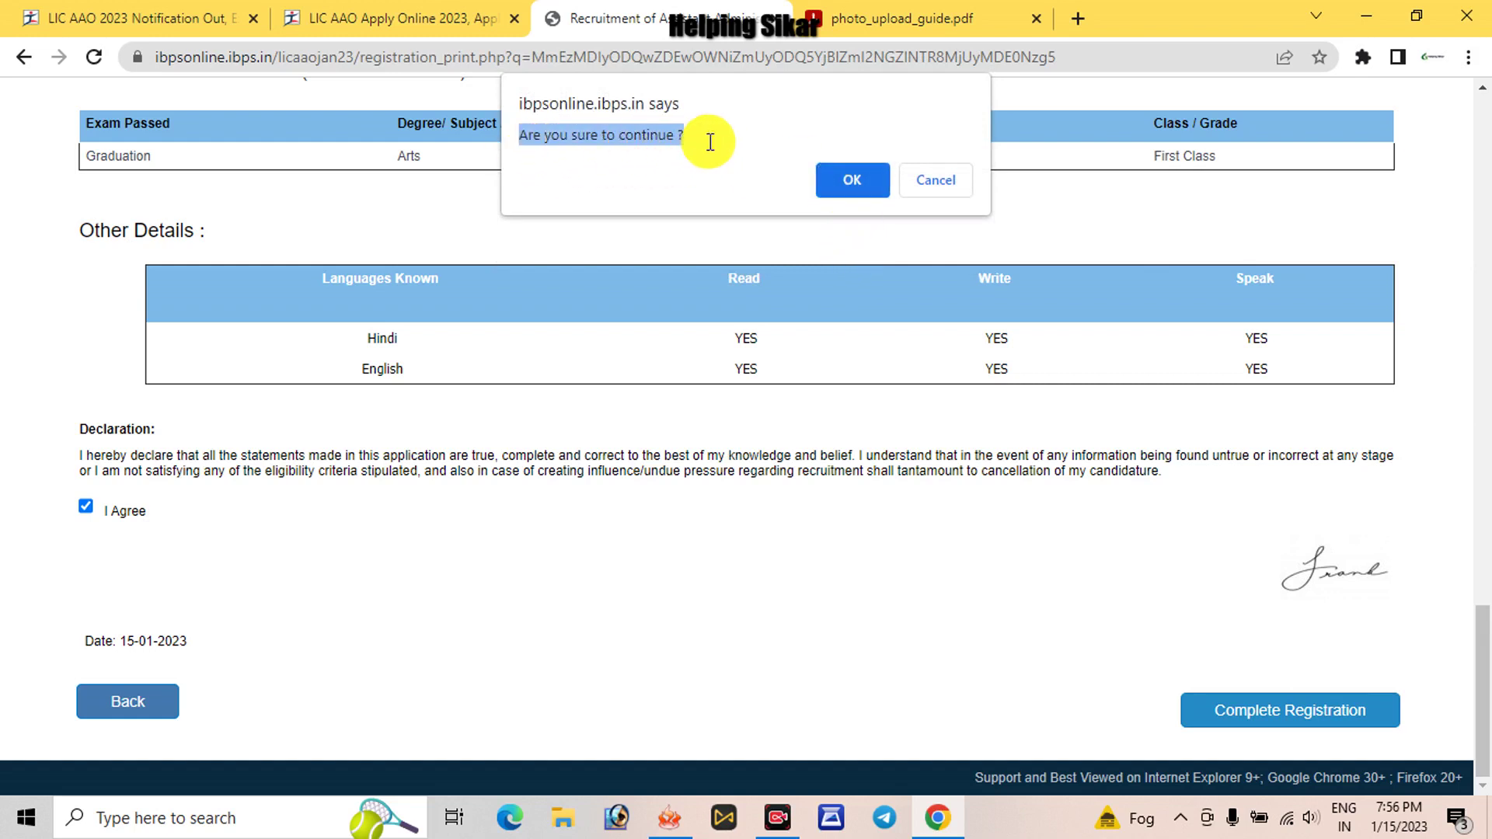
pyautogui.click(853, 195)
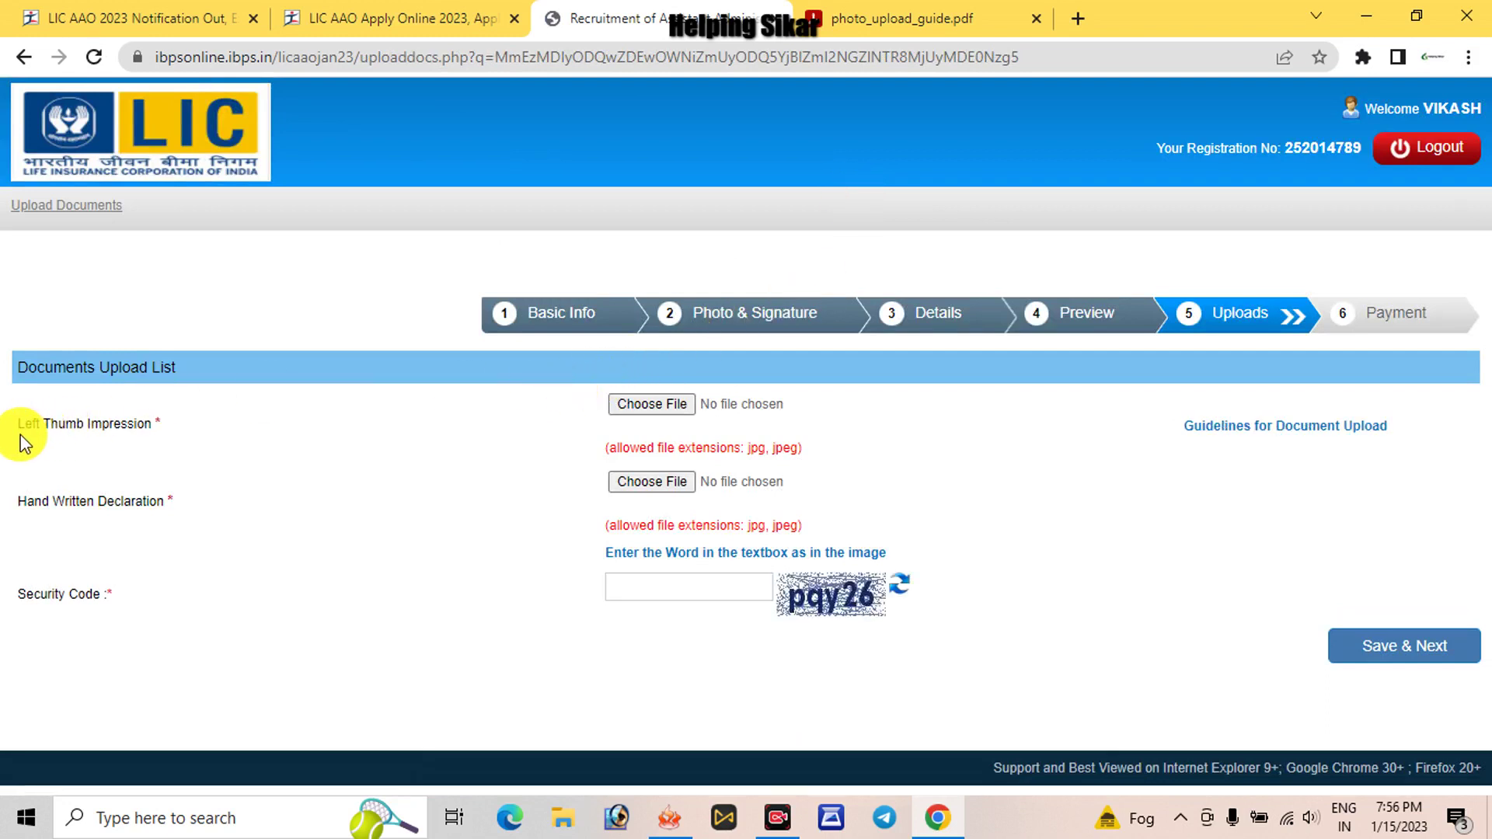
# Step: Review the left thumb impression and hand written declaration uploads, and the declaration wording noted in the online notepad
pyautogui.moveTo(17, 428); pyautogui.dragTo(278, 419)
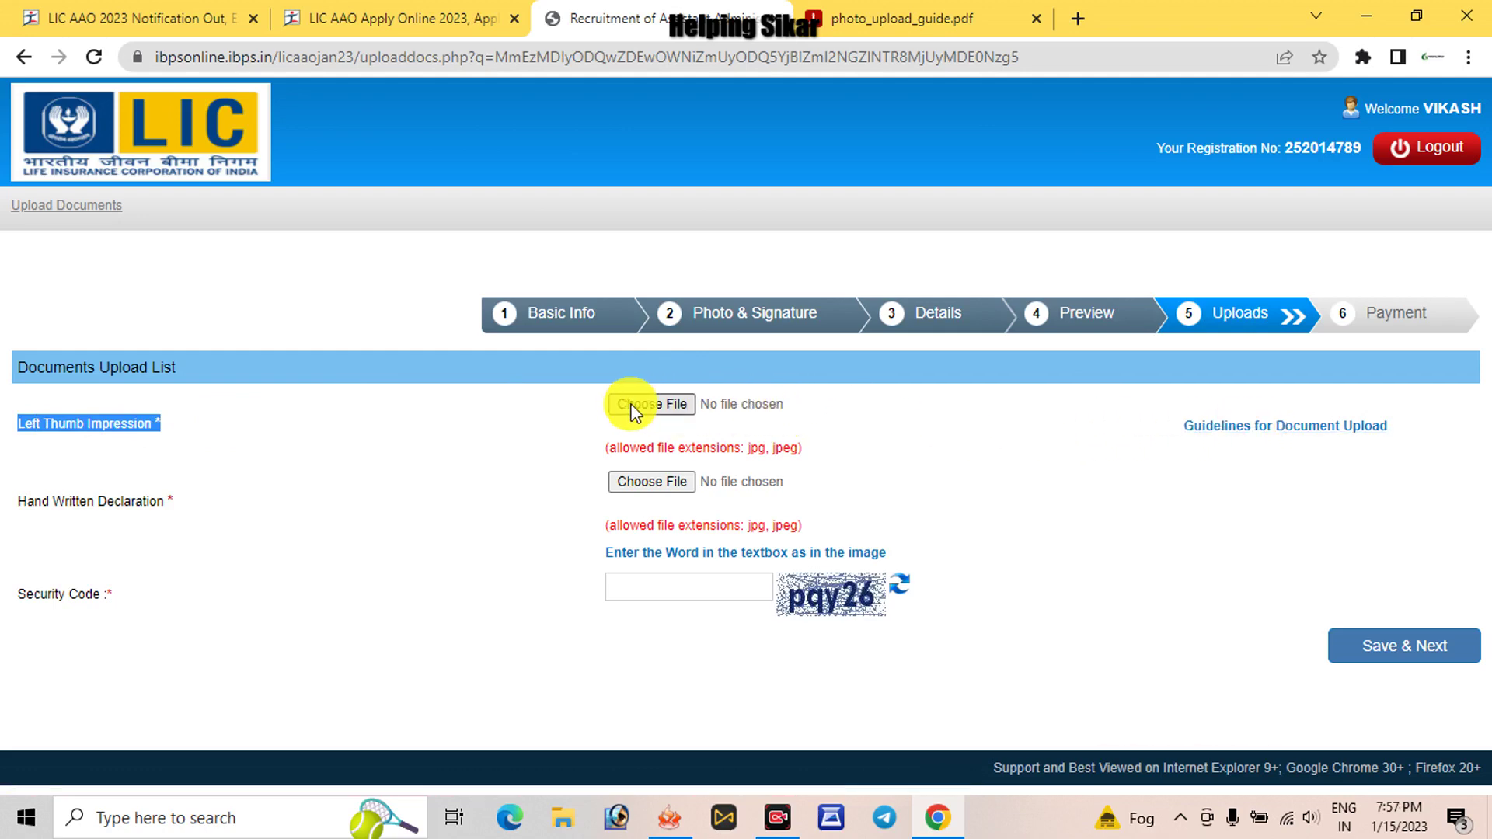
pyautogui.click(21, 501)
pyautogui.moveTo(21, 501); pyautogui.dragTo(210, 510)
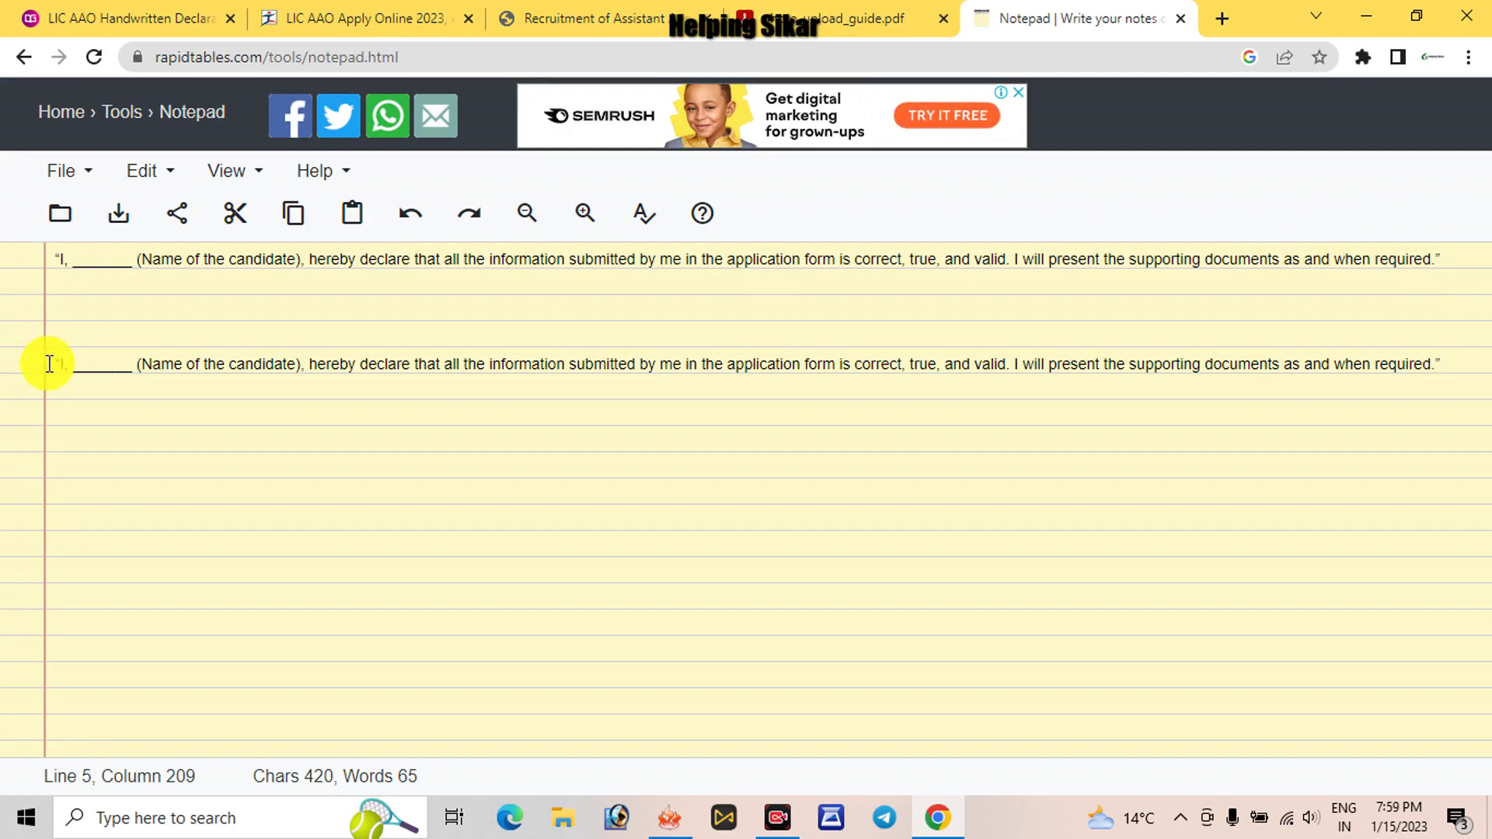
pyautogui.moveTo(51, 363); pyautogui.dragTo(1459, 366)
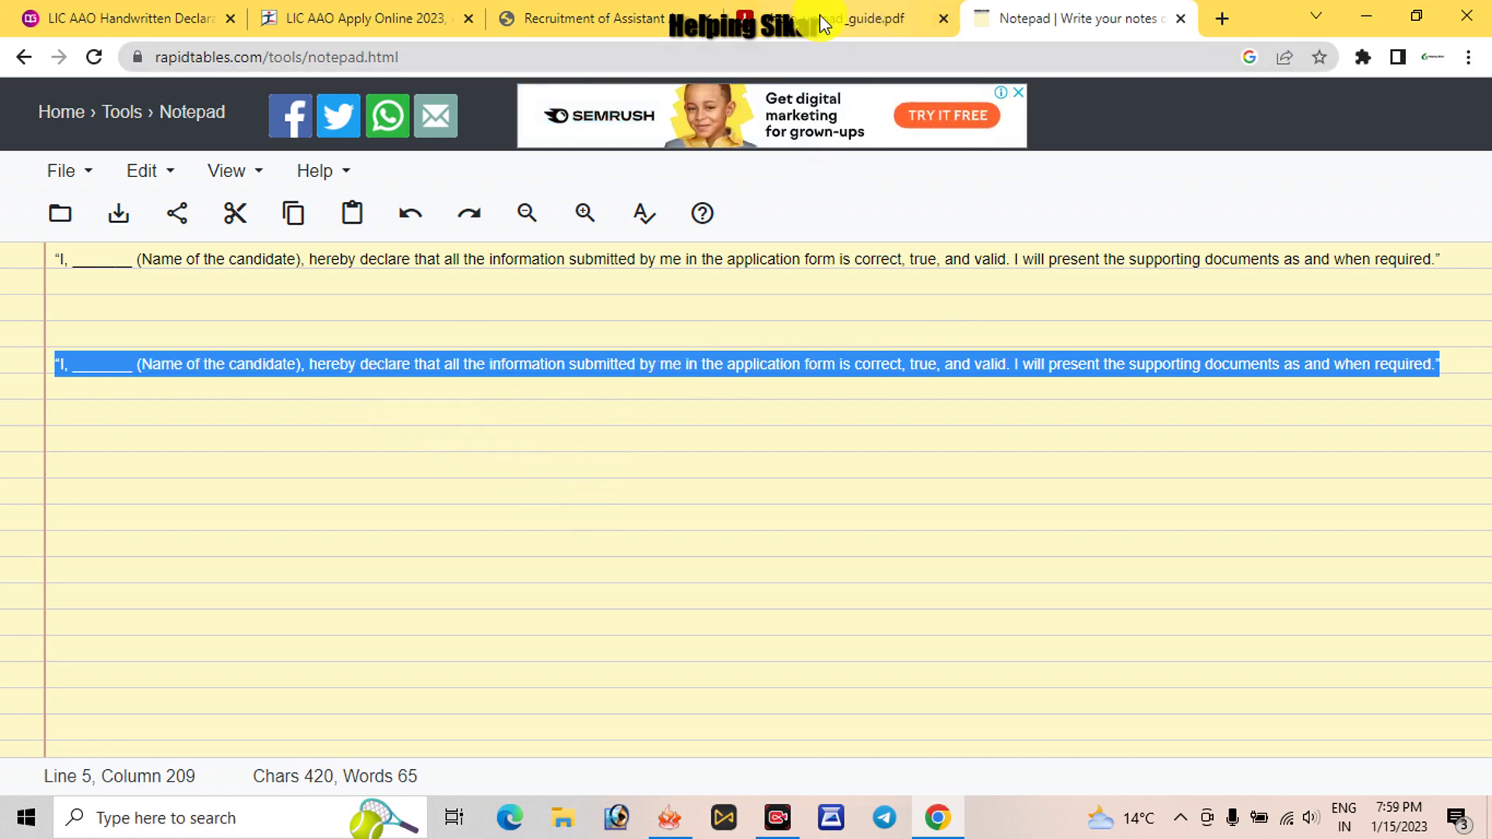
pyautogui.click(613, 13)
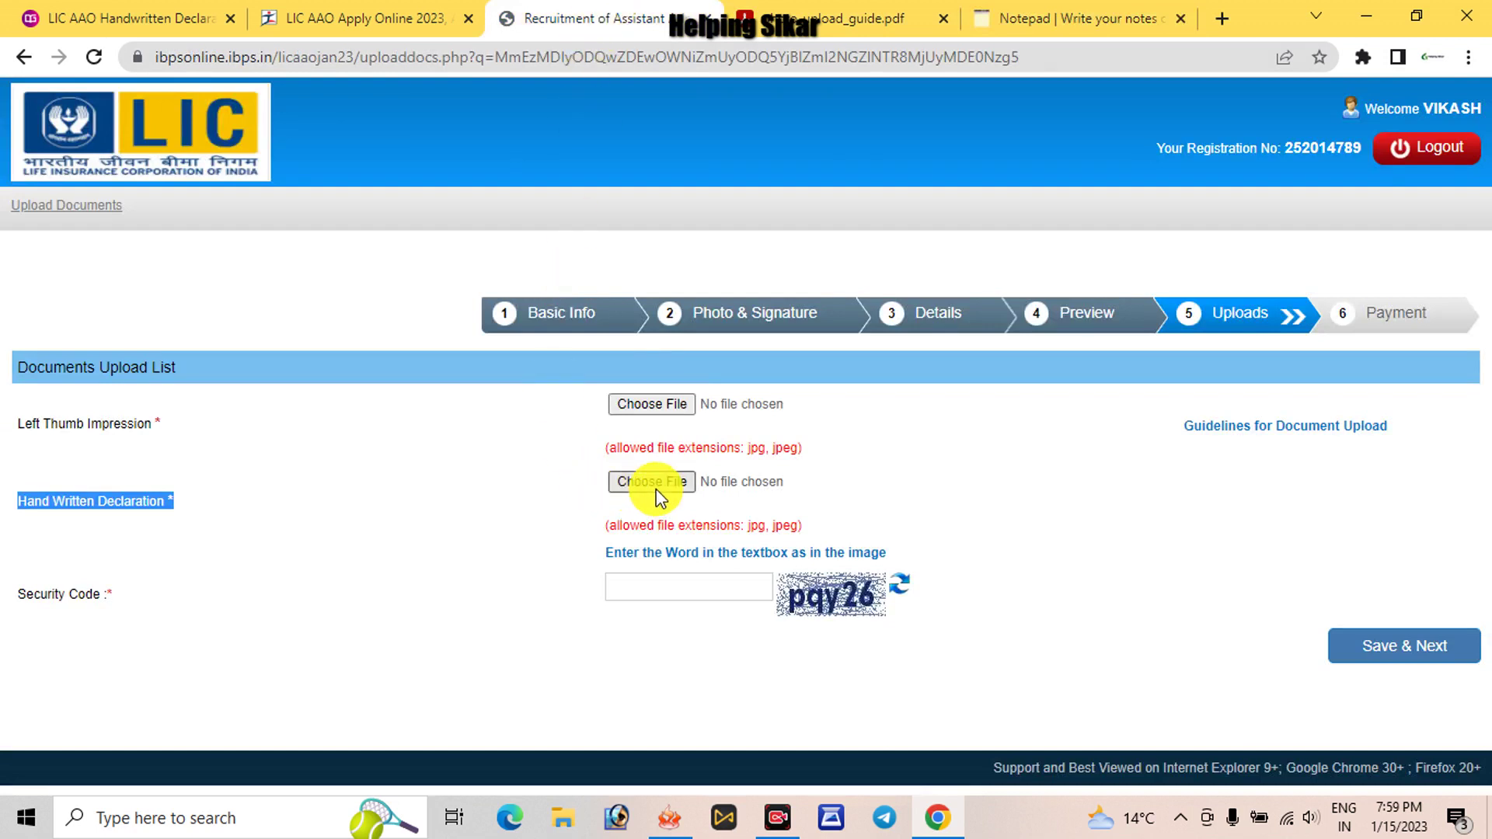
# Step: Enter the security codes for the document uploads and the fee payment, and continue to the payment gateway
pyautogui.click(673, 586)
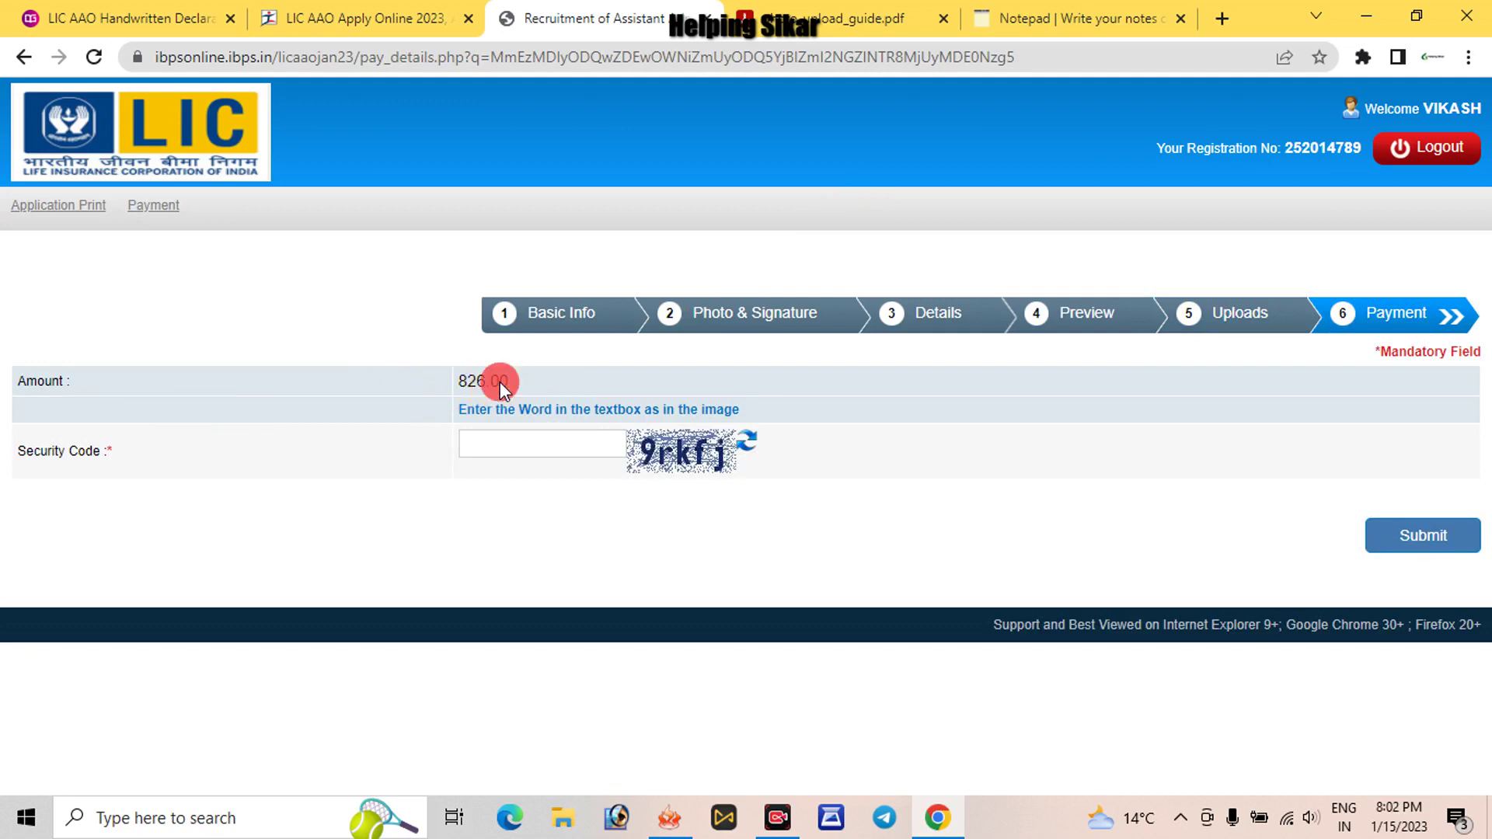
pyautogui.click(495, 451)
pyautogui.click(1446, 548)
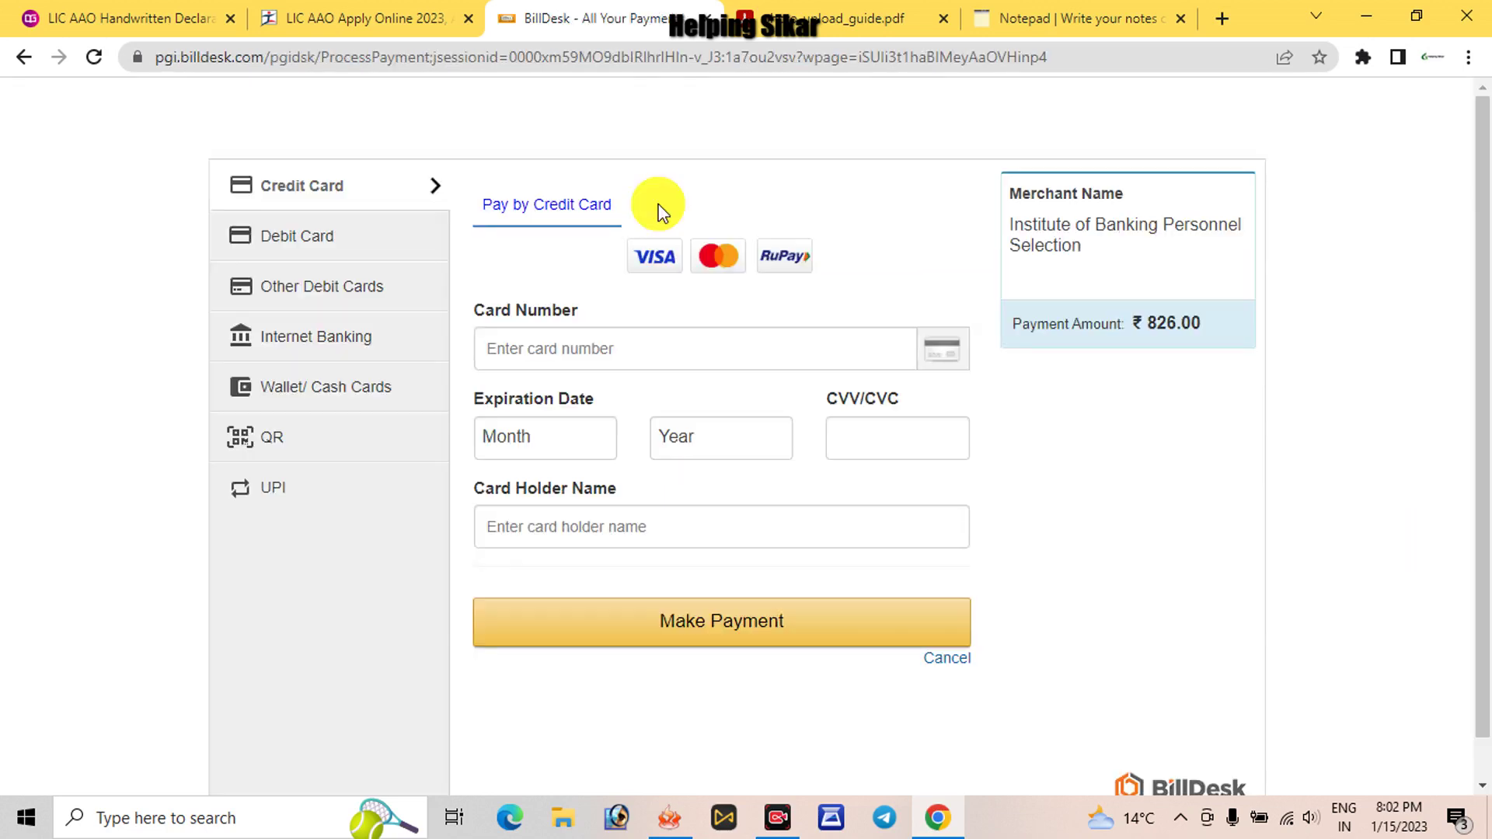
# Step: Compare the debit card and internet banking payment options, returning to payment by debit card
pyautogui.click(319, 248)
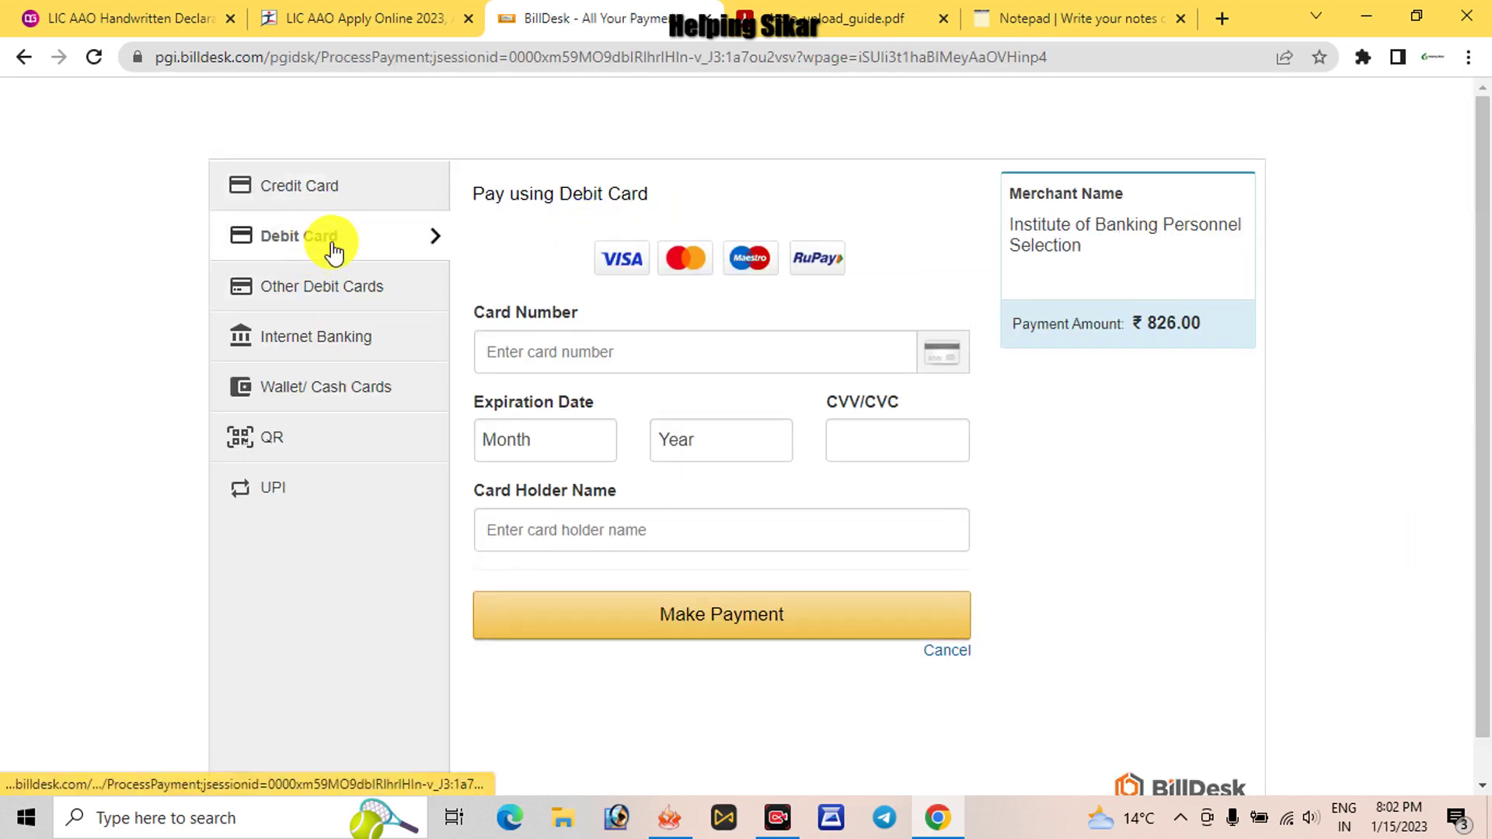
pyautogui.click(316, 334)
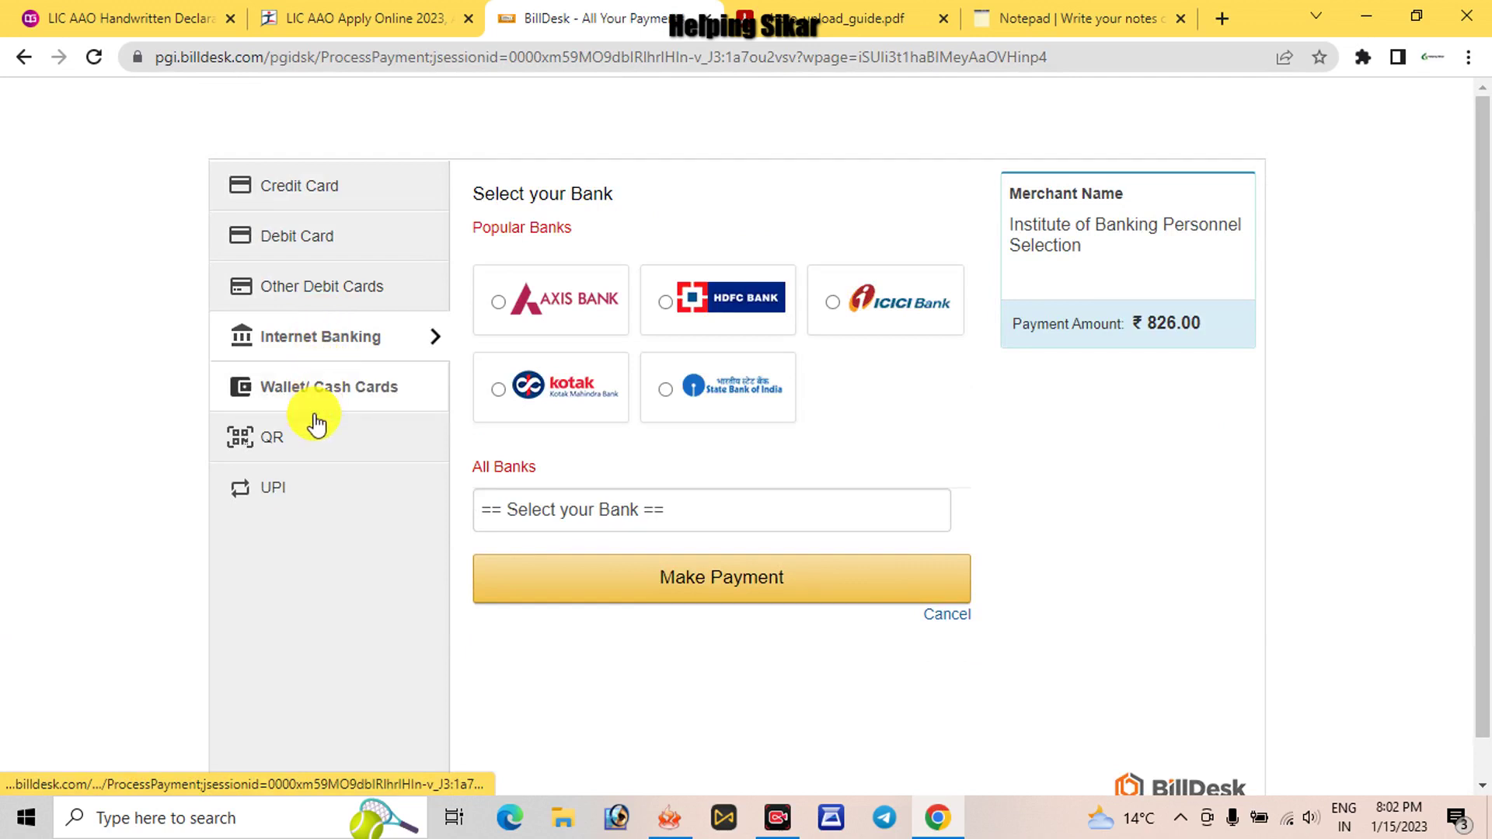
pyautogui.click(349, 246)
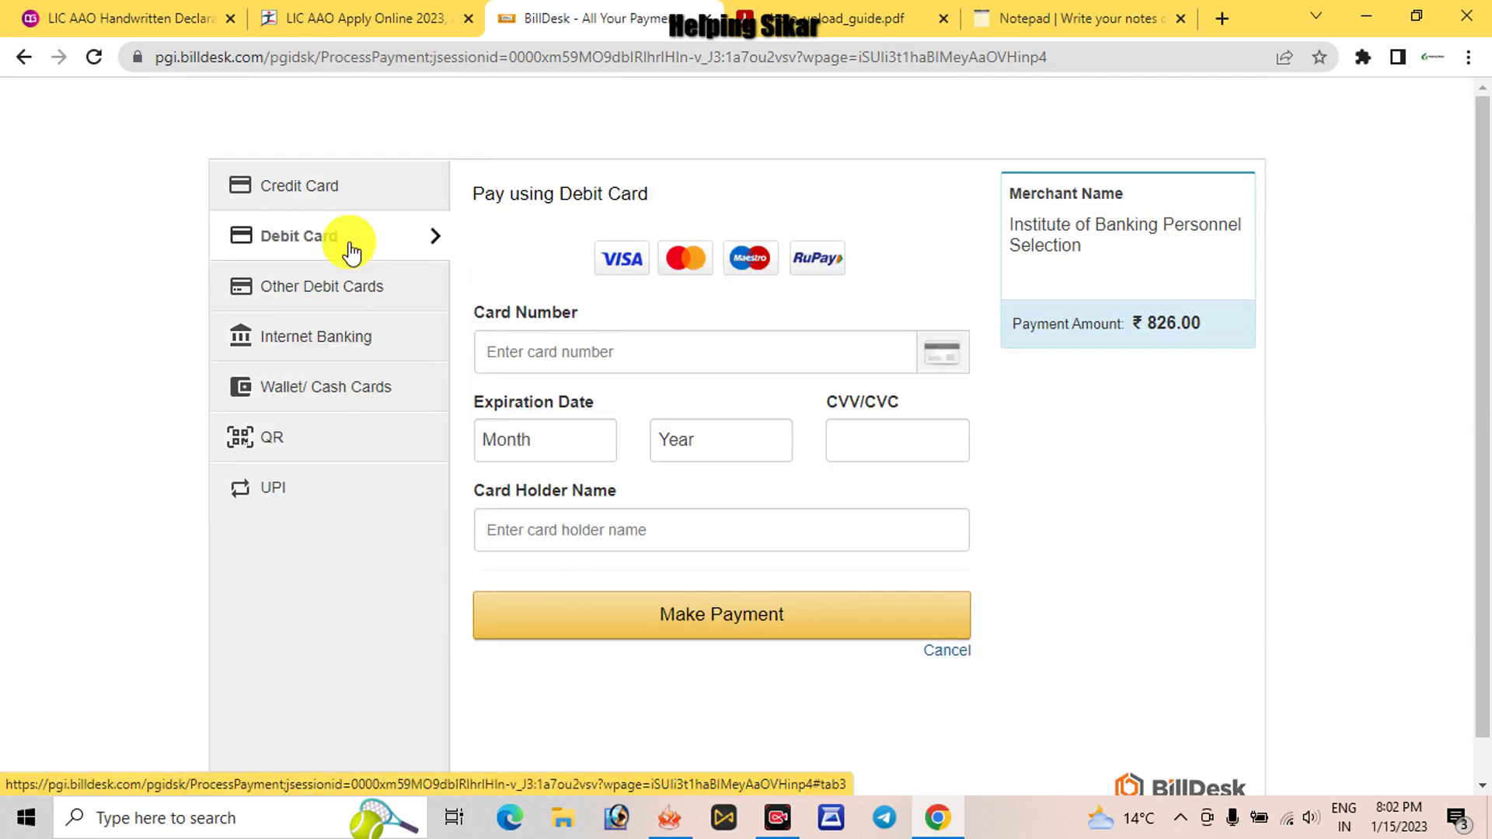
# Step: Start entering the debit card number and go through the expiration date, CVV/CVC and card holder name fields
pyautogui.click(526, 337)
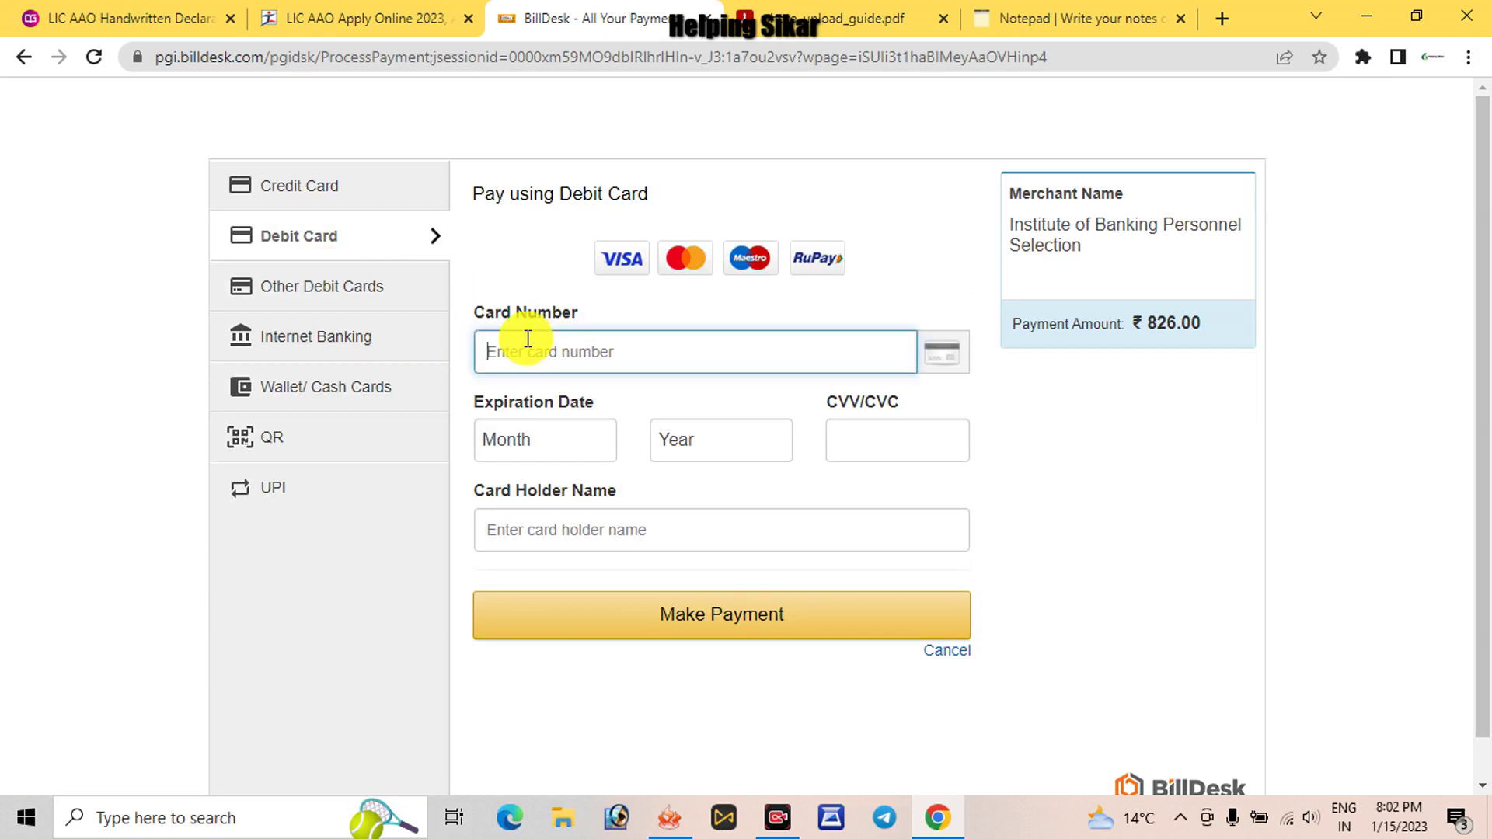
pyautogui.write('6522')
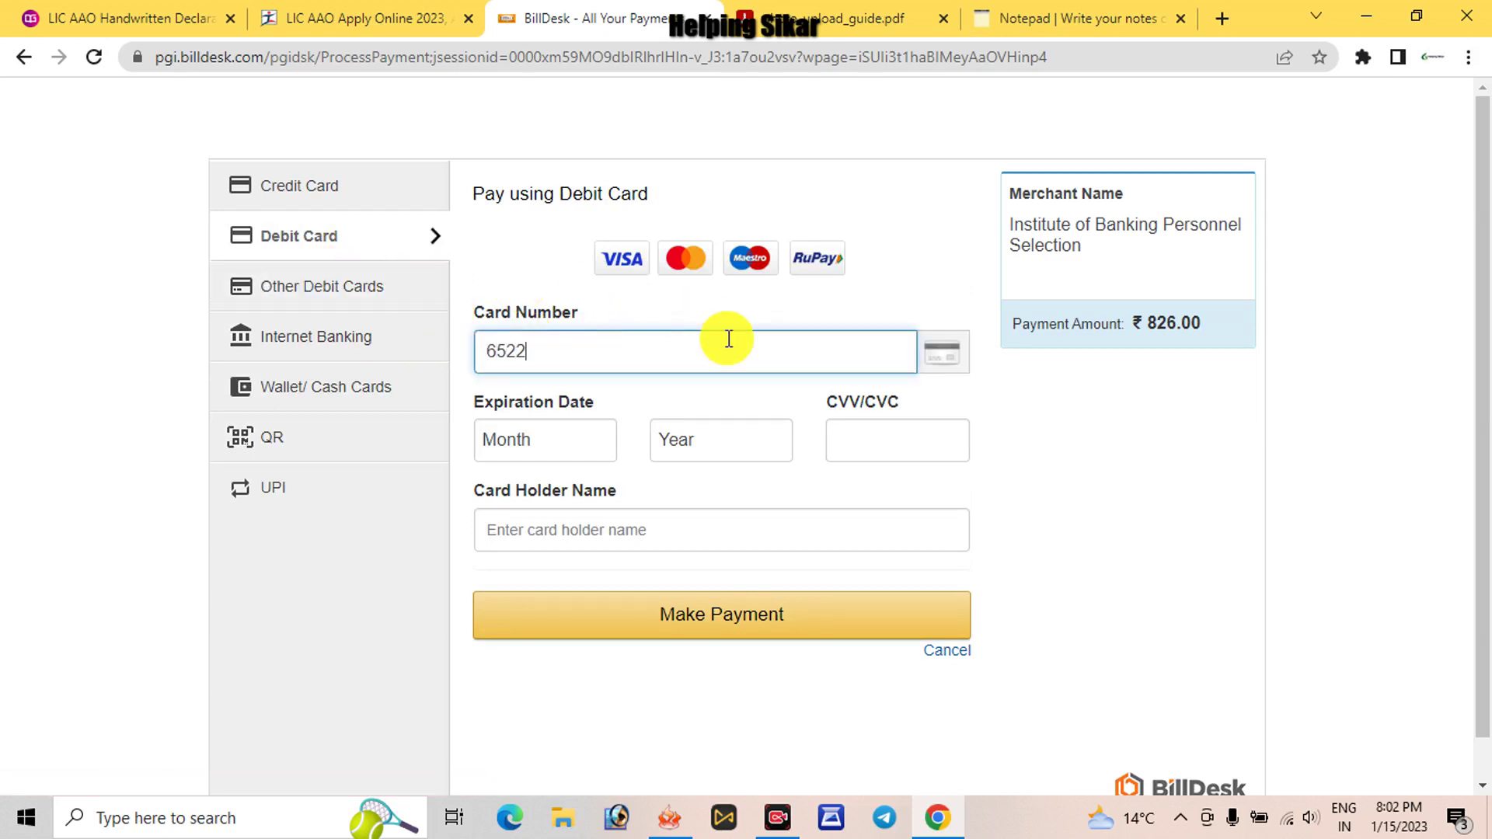
pyautogui.click(533, 435)
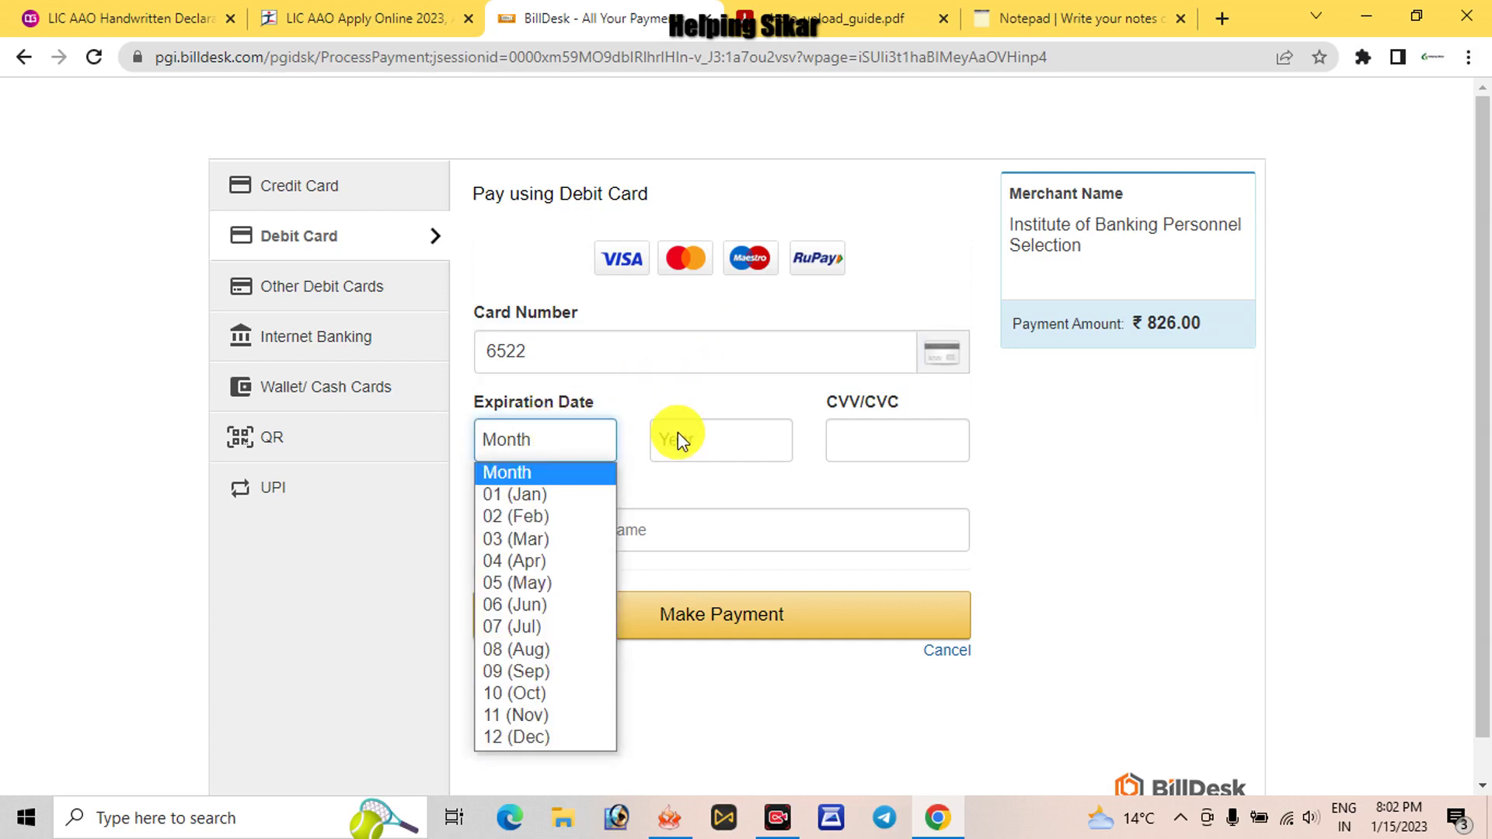
pyautogui.click(697, 447)
pyautogui.click(884, 437)
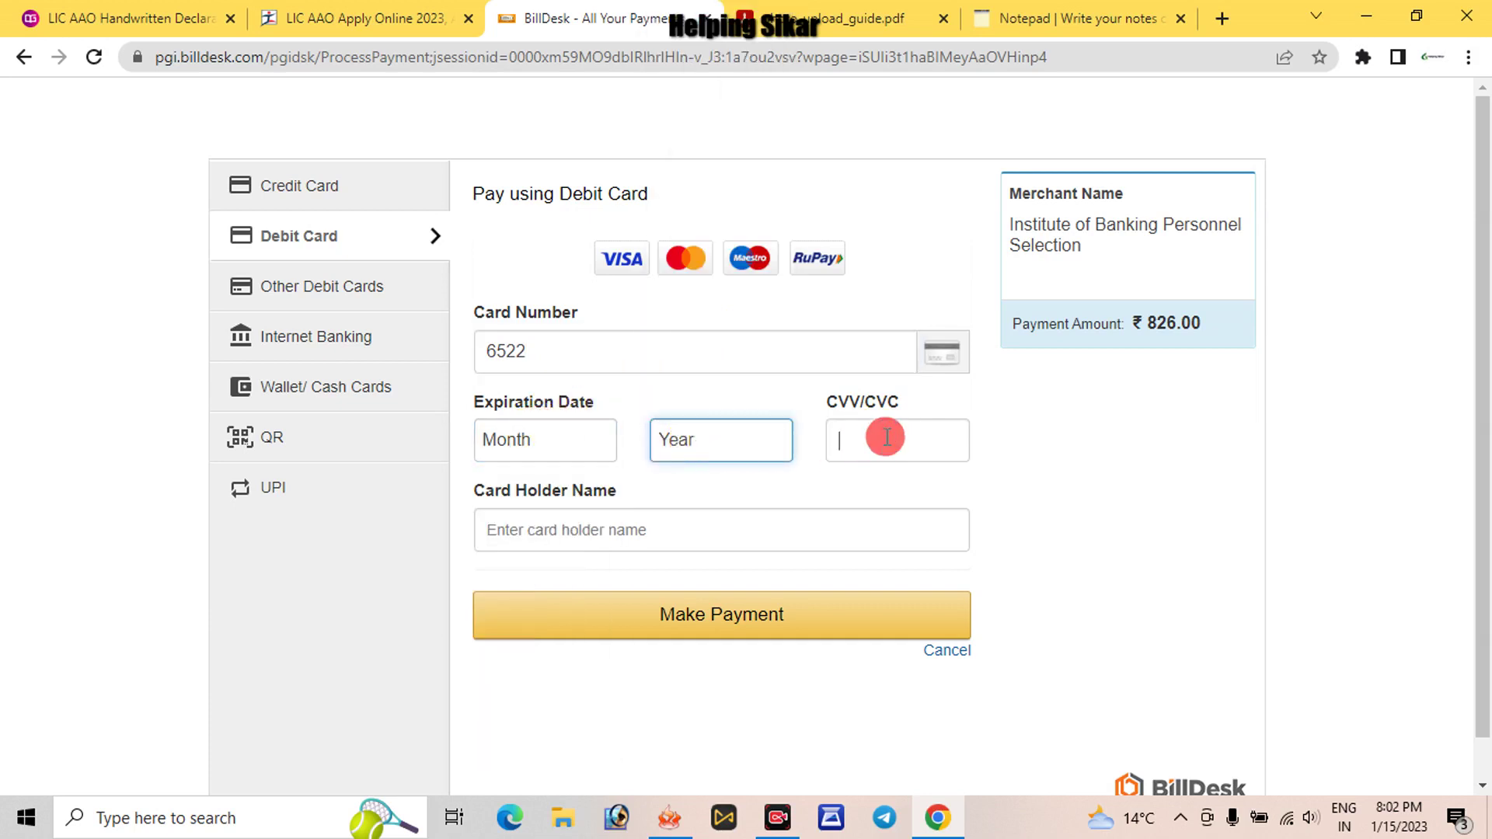
pyautogui.click(805, 531)
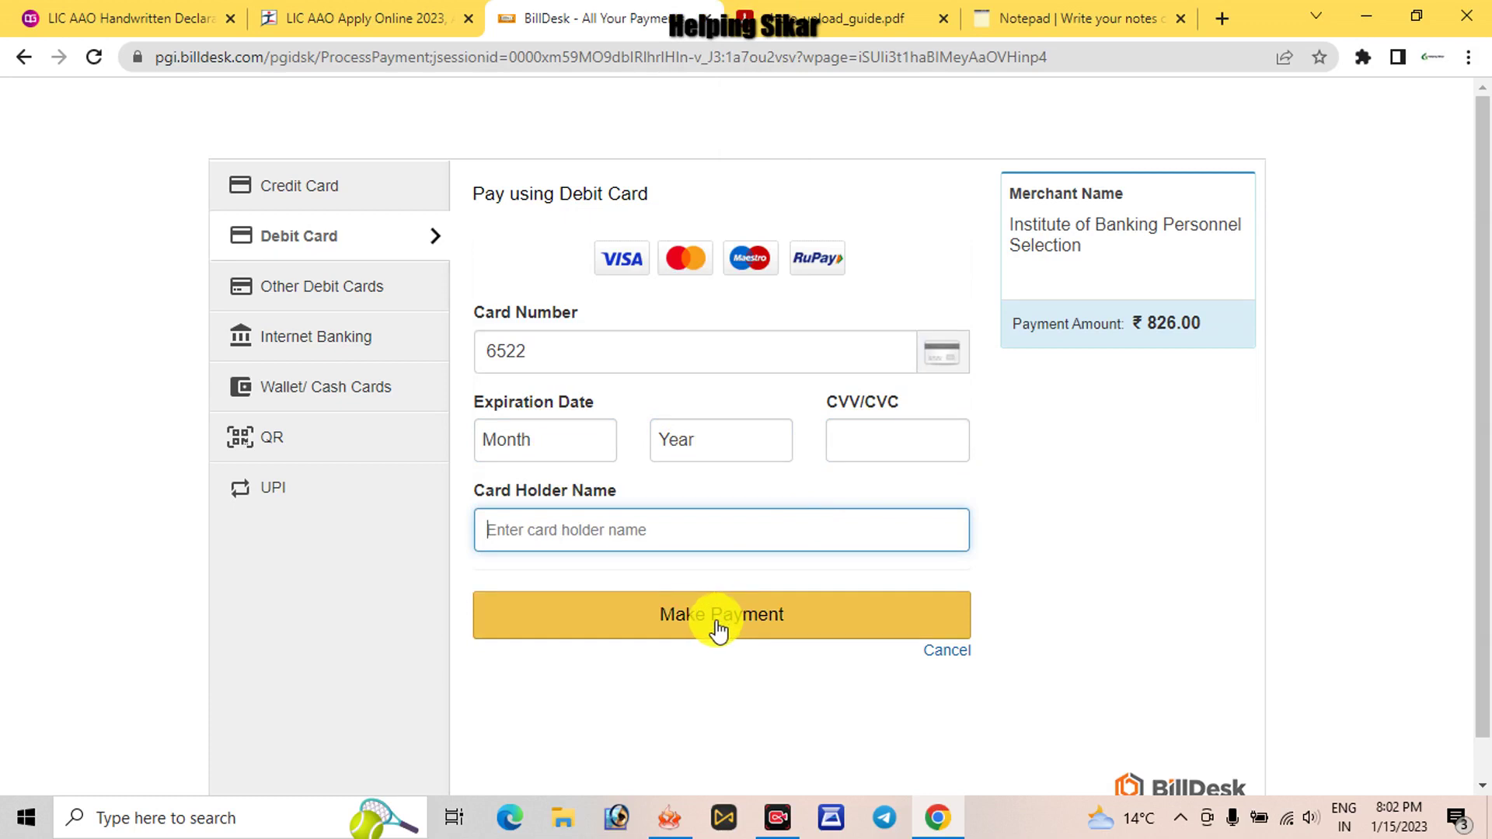
pyautogui.click(785, 702)
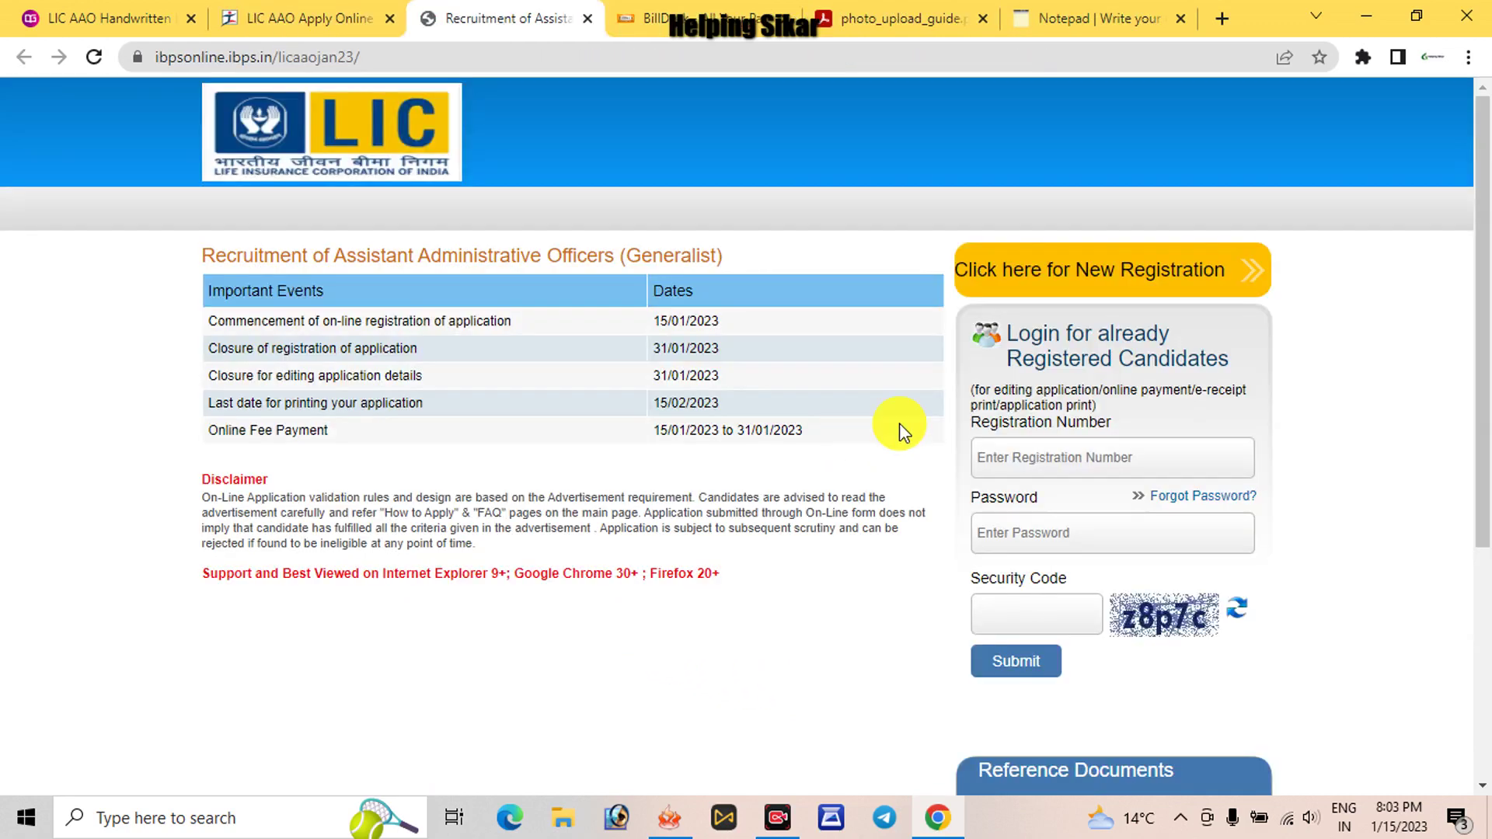
# Step: Look over the registration number and security code fields of the login for already registered candidates
pyautogui.click(1046, 454)
pyautogui.click(1016, 608)
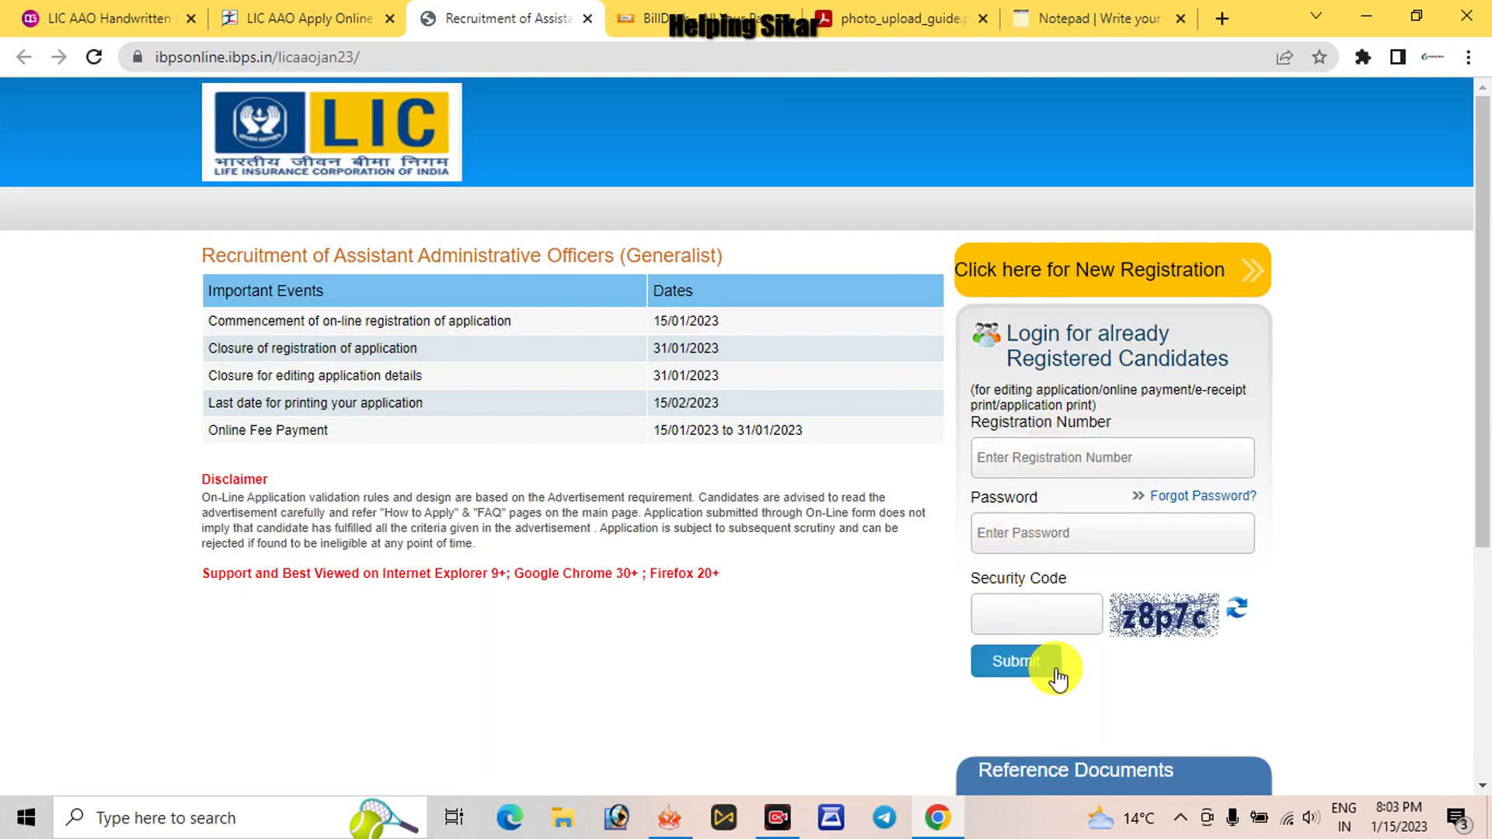